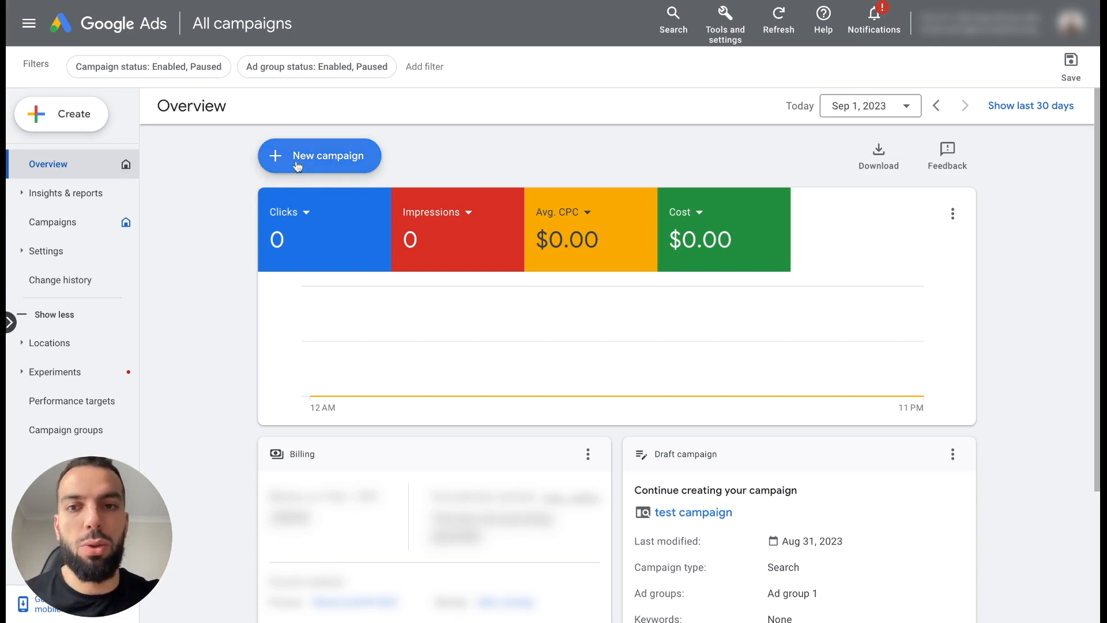
Start a new campaign with the Leads objective and the Search campaign type.
{"action": "left_click", "coordinate": [69, 122]}
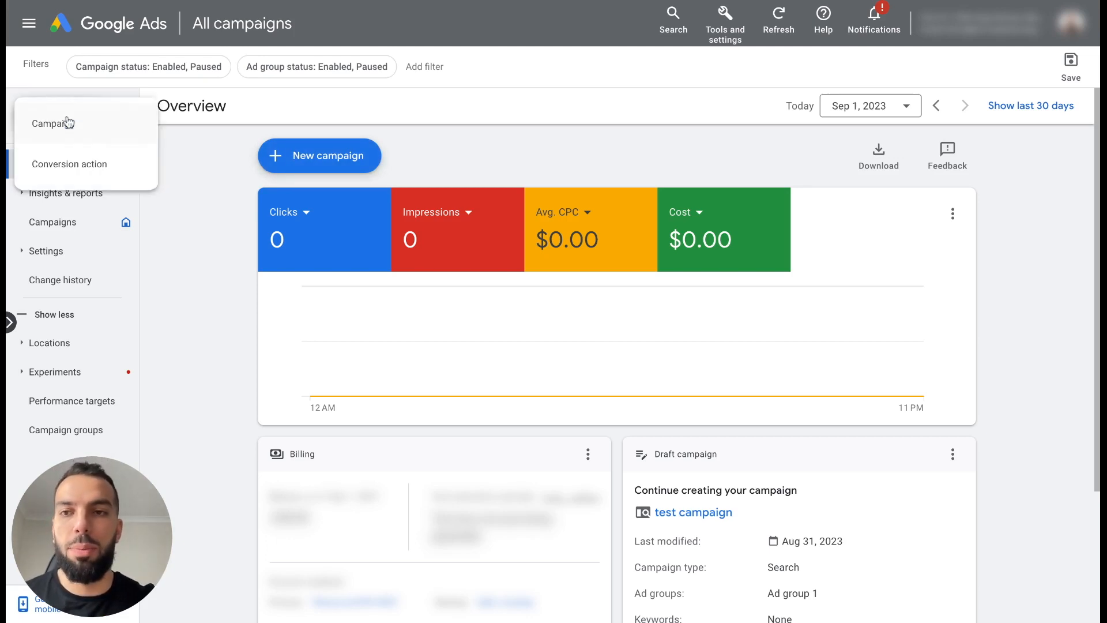
{"action": "left_click", "coordinate": [104, 129]}
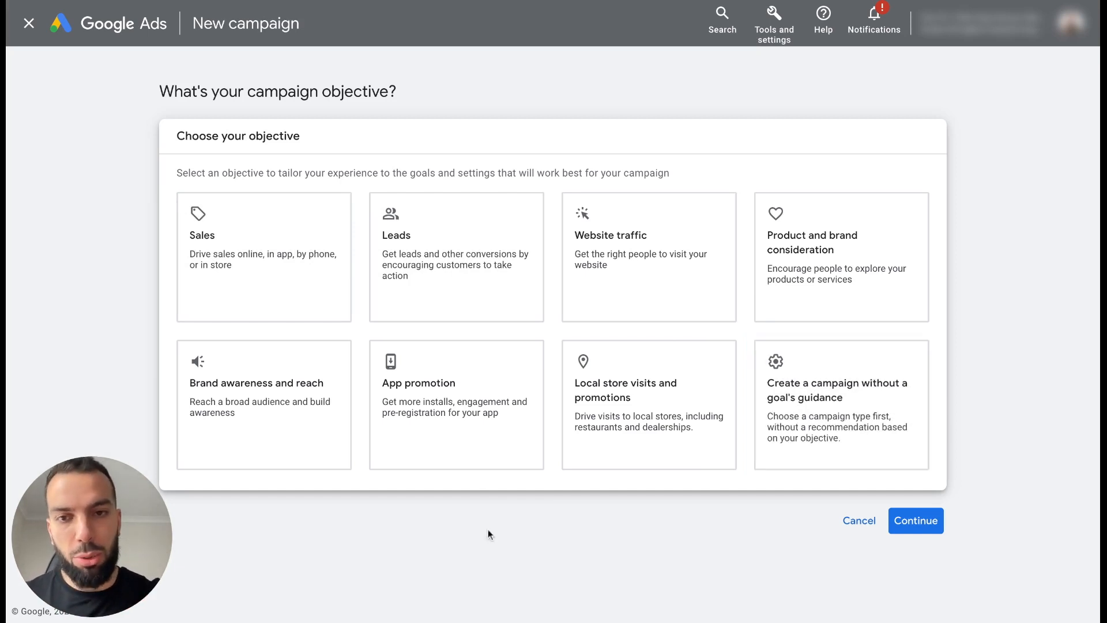
{"action": "left_click", "coordinate": [482, 288]}
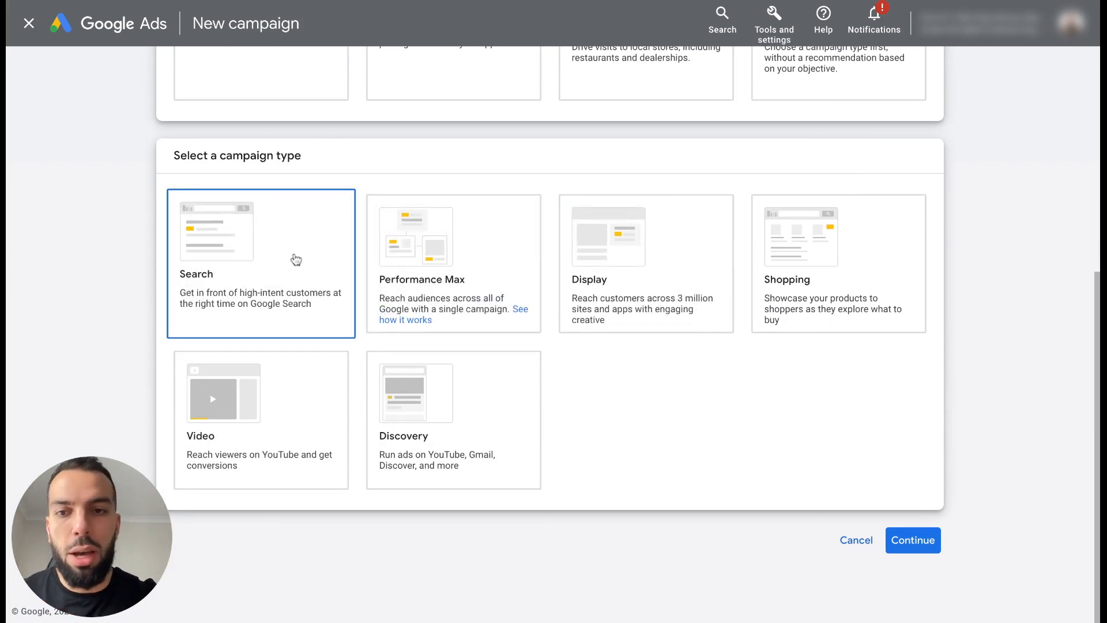
{"action": "left_click", "coordinate": [295, 260]}
Name the new campaign Test Campaign.
{"action": "scroll", "coordinate": [293, 260], "scroll_direction": "down", "scroll_amount": 6}
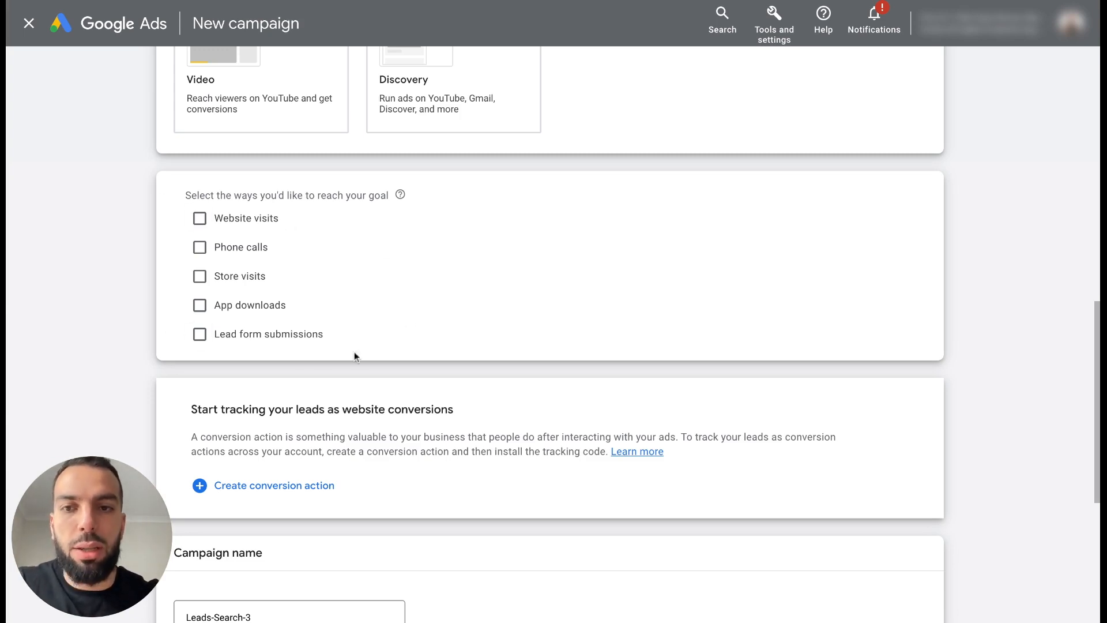
{"action": "scroll", "coordinate": [415, 229], "scroll_direction": "down", "scroll_amount": 6}
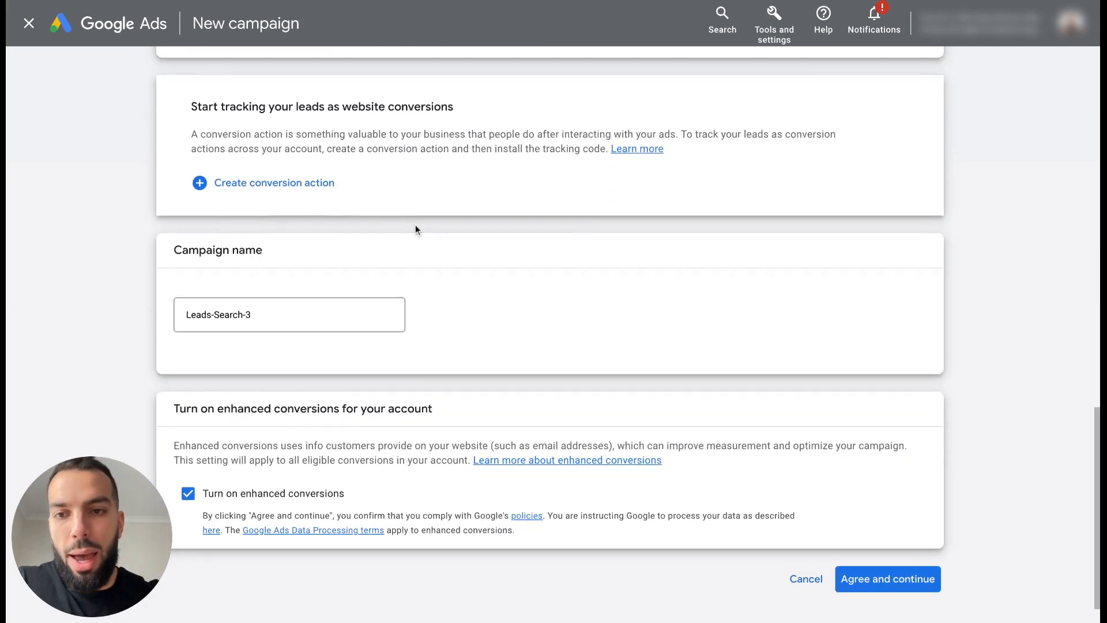
{"action": "left_click", "coordinate": [317, 279]}
{"action": "key", "text": "ctrl+a"}
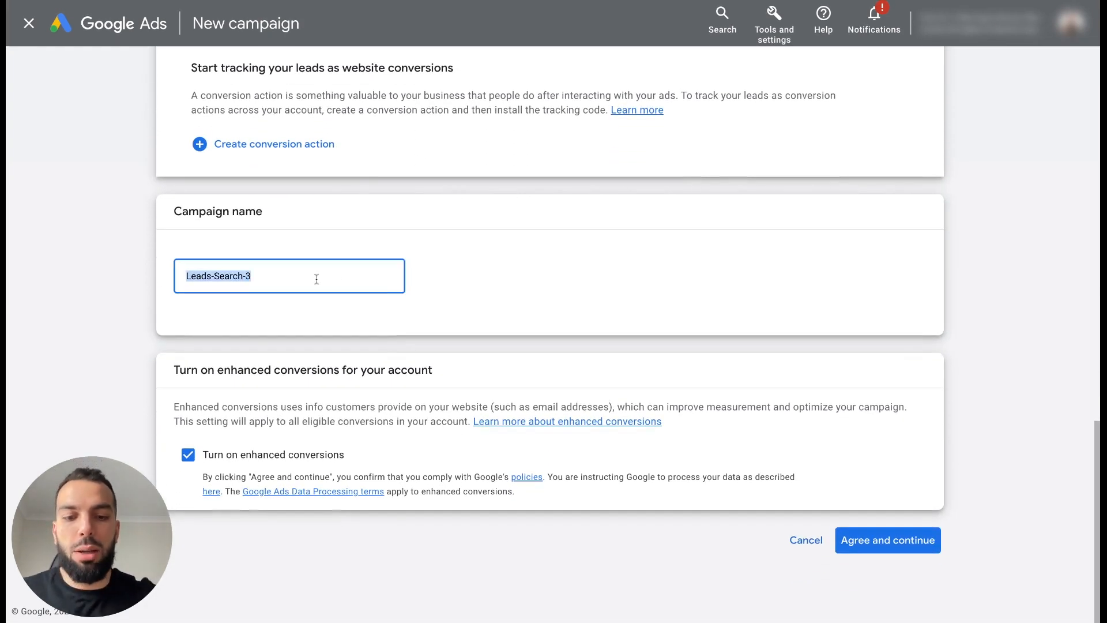
{"action": "type", "text": "Test Campaign"}
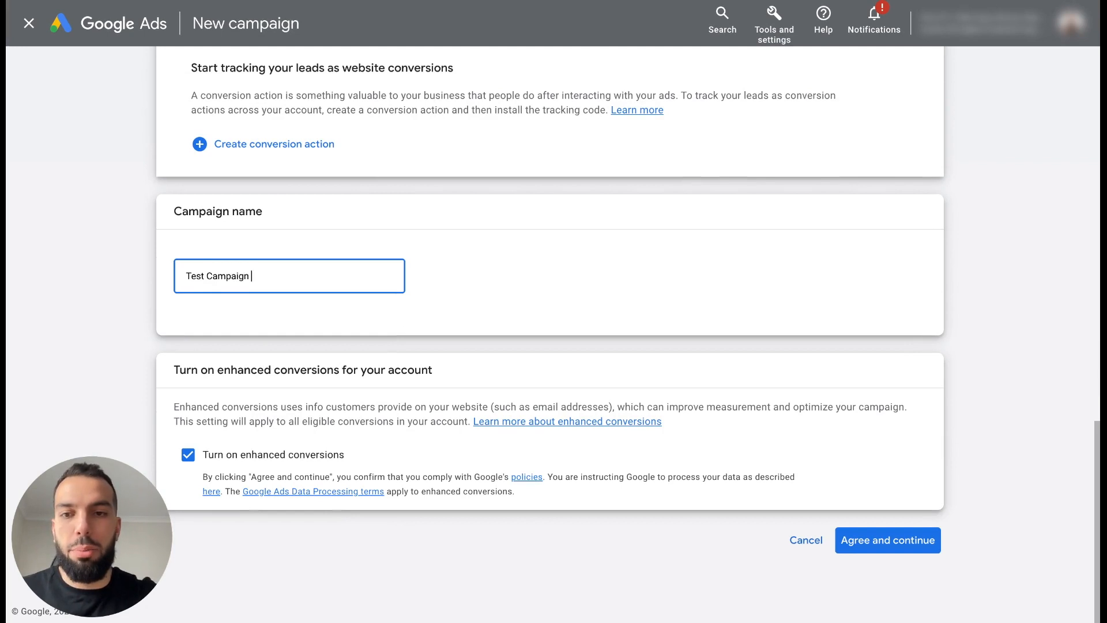
Turn off enhanced conversions and continue by starting a new campaign instead of finishing the saved draft.
{"action": "key", "text": "Tab"}
{"action": "key", "text": "Tab"}
{"action": "key", "text": "space"}
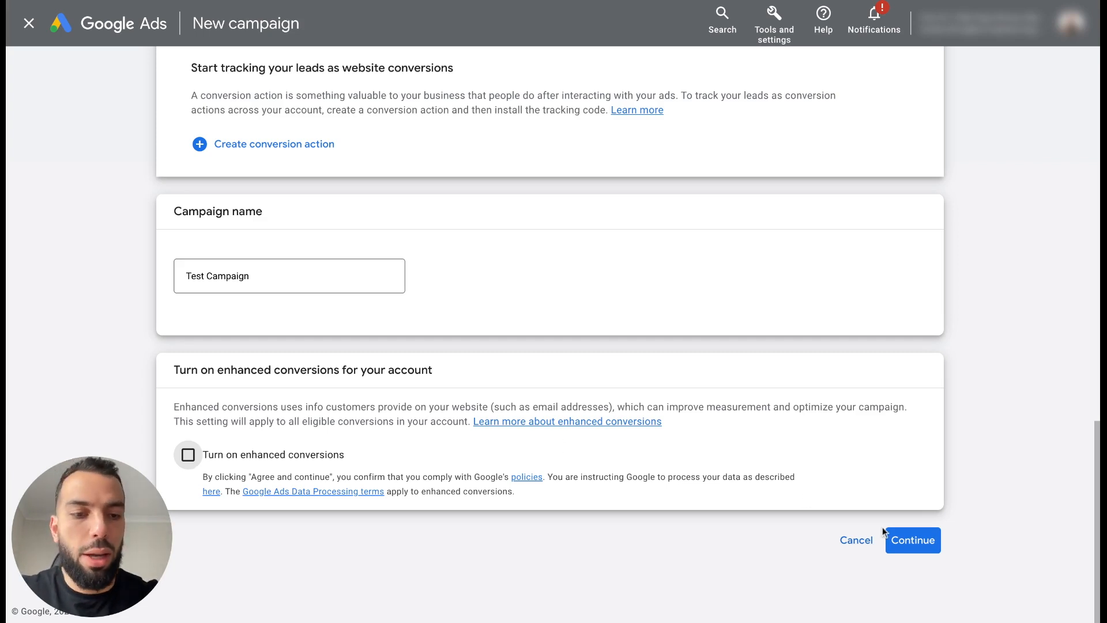
{"action": "left_click", "coordinate": [908, 548]}
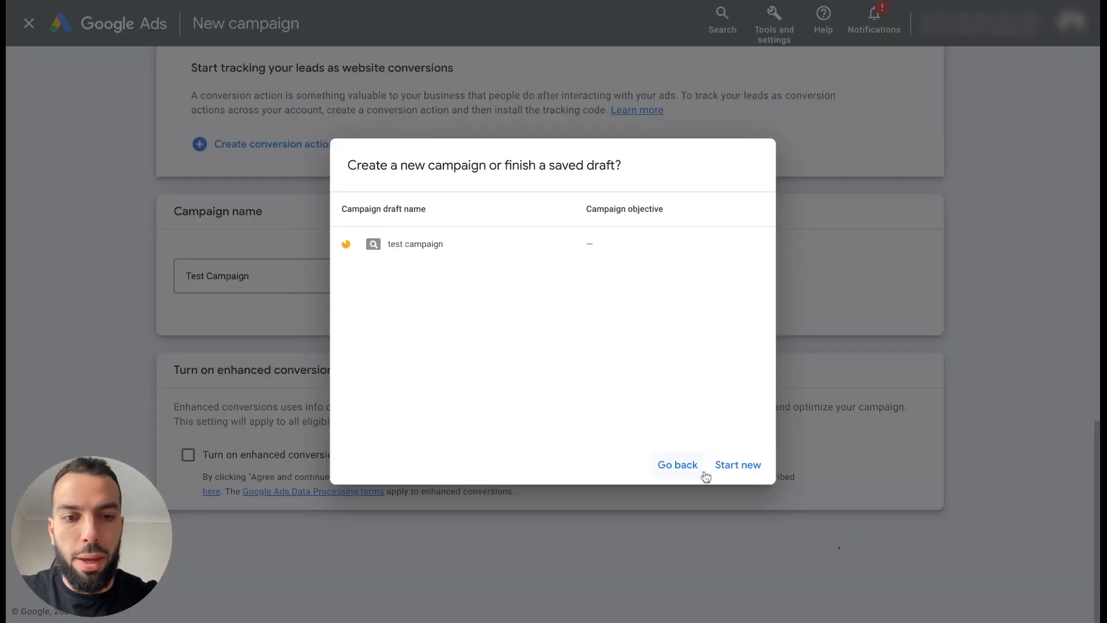
{"action": "left_click", "coordinate": [722, 471]}
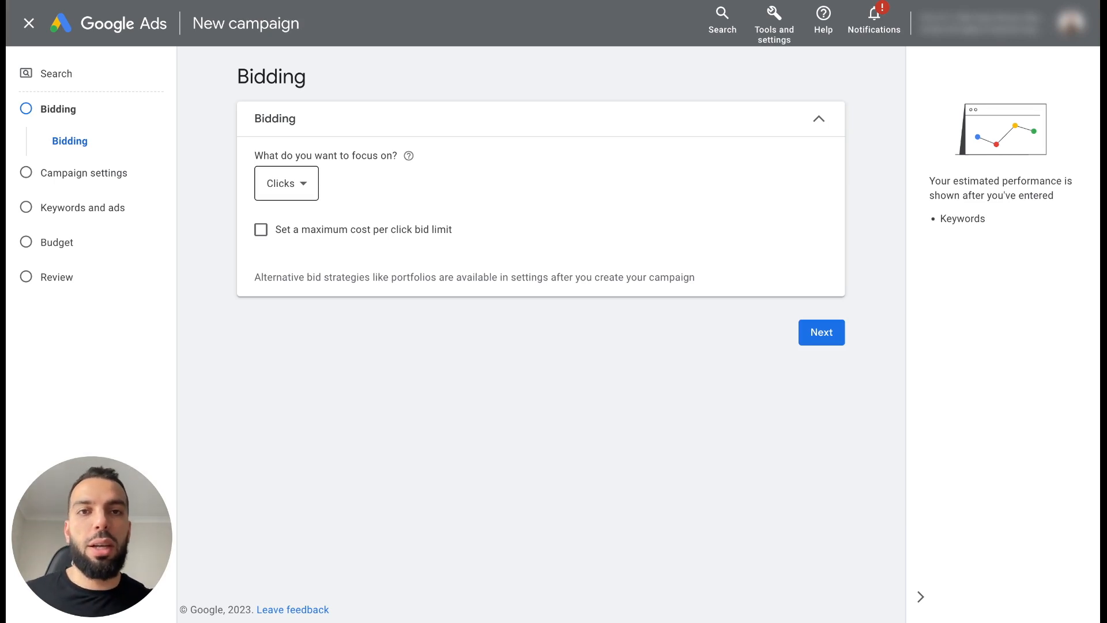
Keep the bidding focus on Clicks without a maximum cost per click limit and proceed to the campaign settings.
{"action": "left_click", "coordinate": [309, 190]}
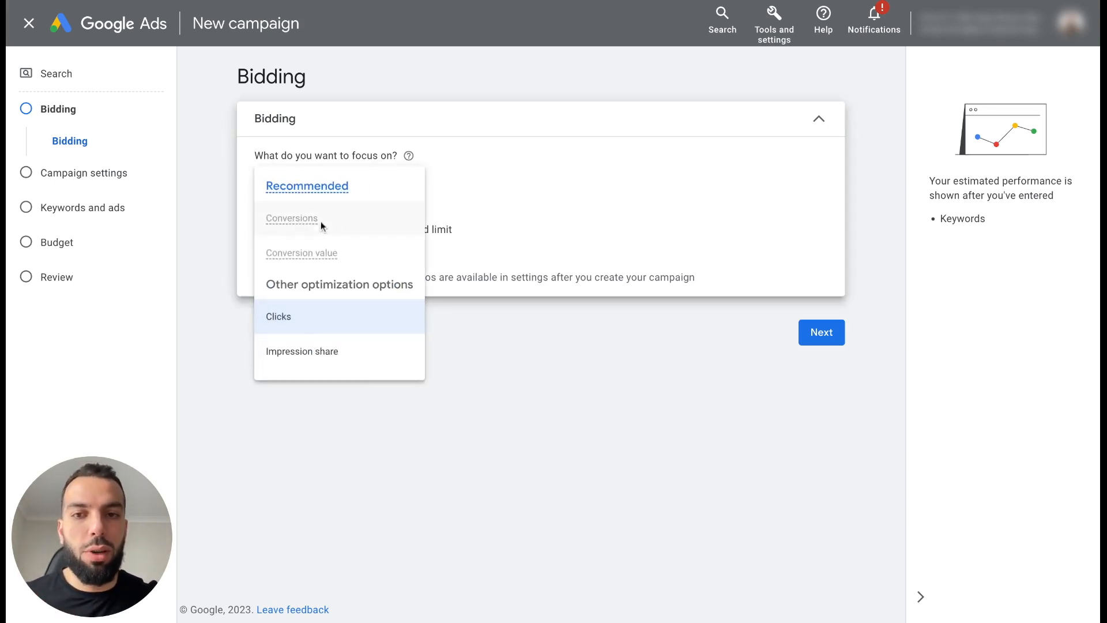
{"action": "left_click", "coordinate": [461, 198]}
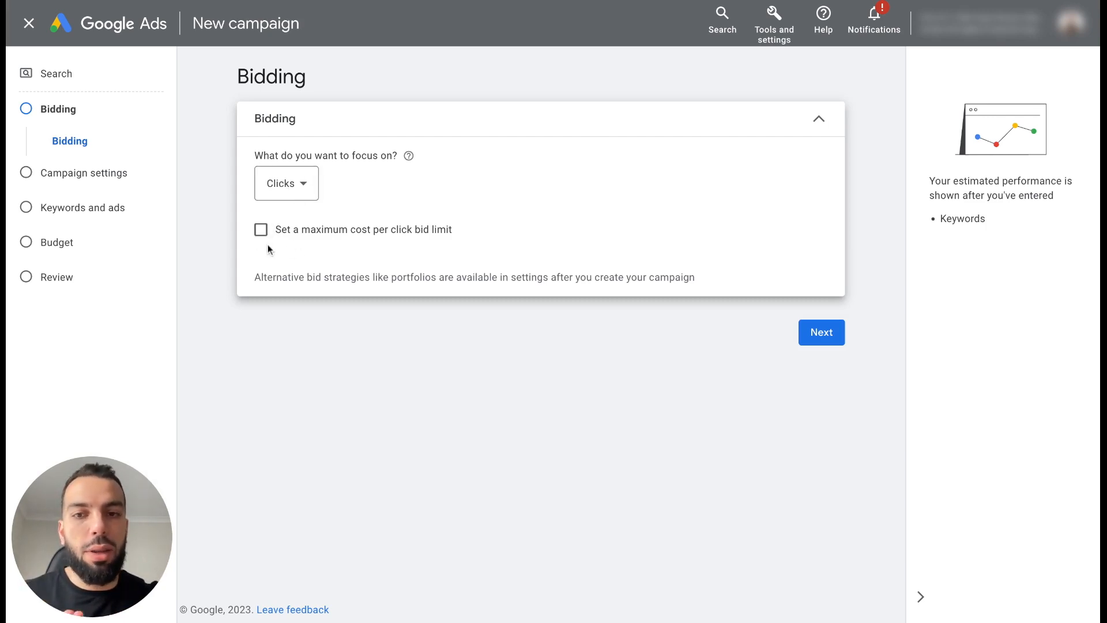
{"action": "left_click", "coordinate": [819, 340]}
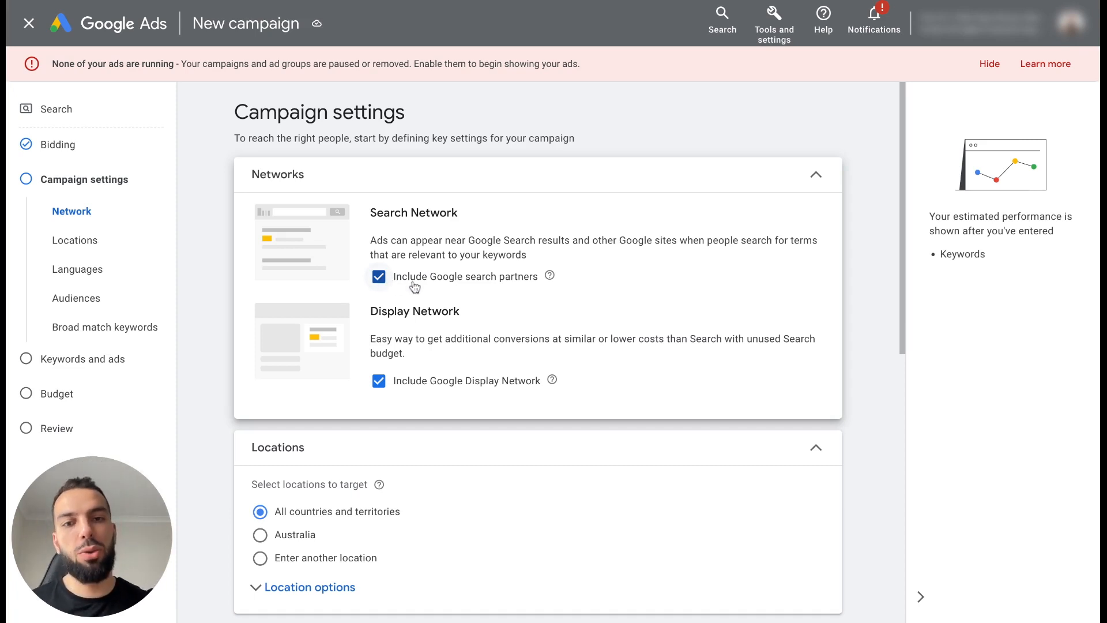
Exclude both Google search partners and the Google Display Network from the campaign's networks.
{"action": "scroll", "coordinate": [415, 287], "scroll_direction": "down", "scroll_amount": 1}
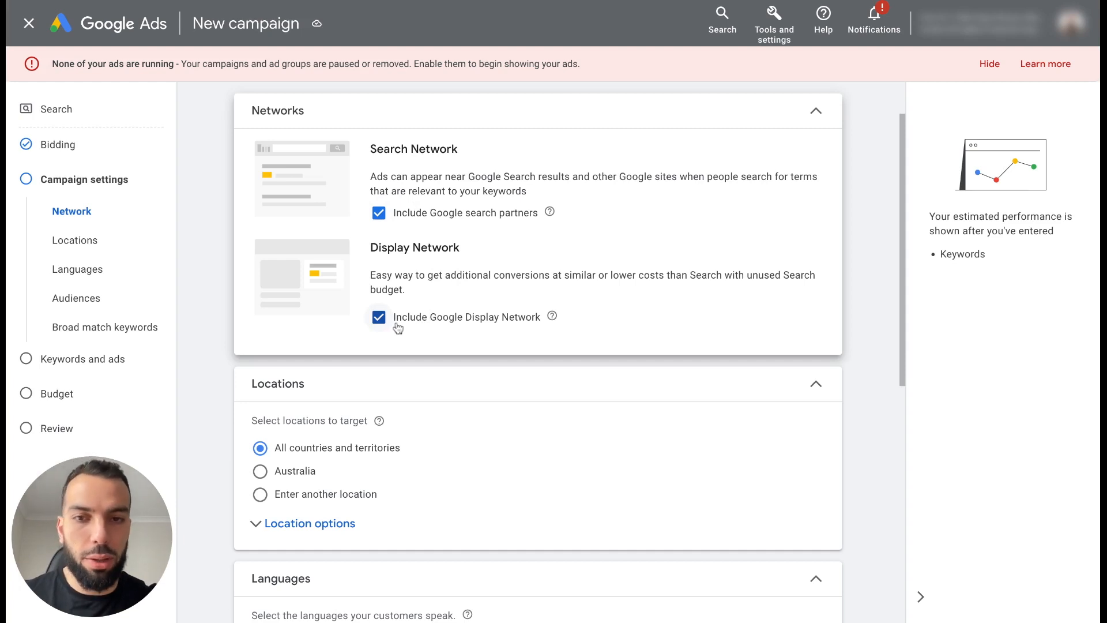
{"action": "left_click", "coordinate": [379, 223]}
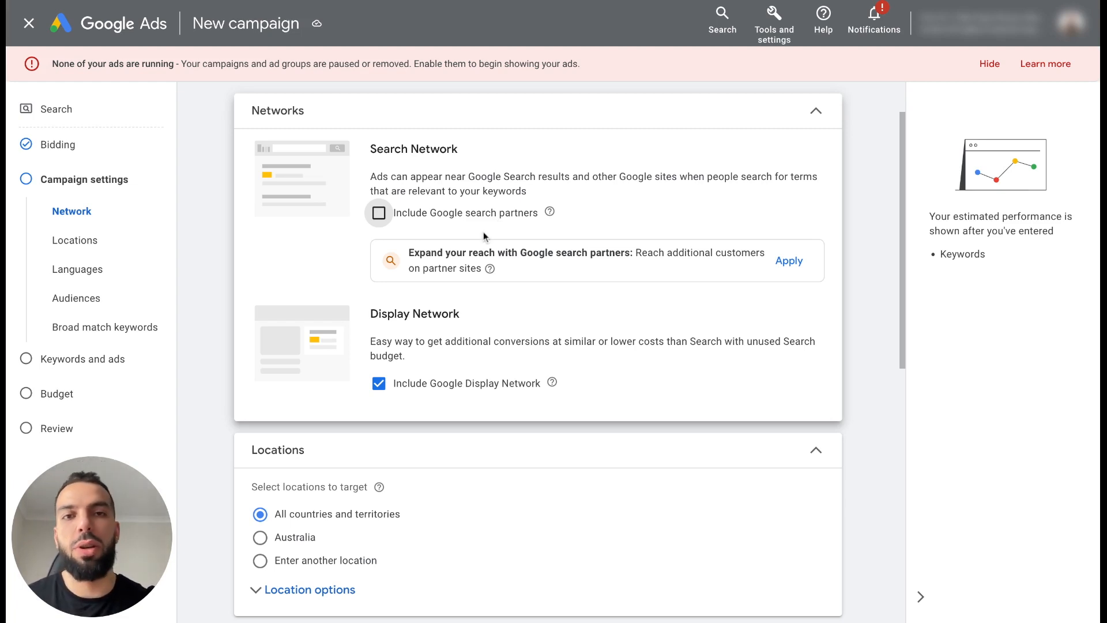
{"action": "left_click", "coordinate": [377, 386]}
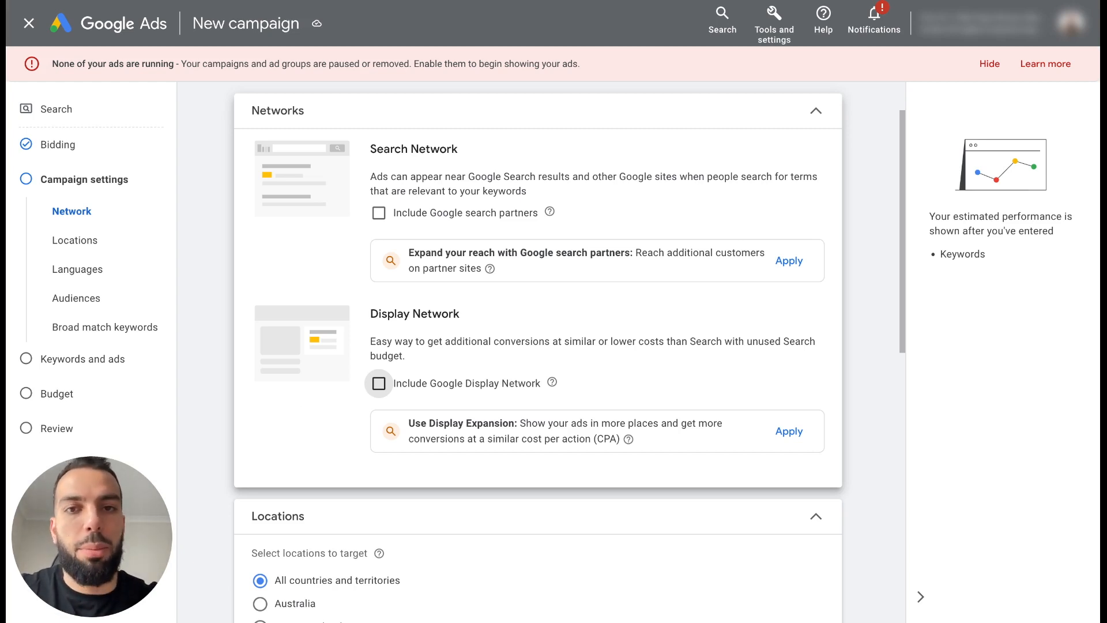
Set Australia as the campaign's target location.
{"action": "scroll", "coordinate": [227, 413], "scroll_direction": "down", "scroll_amount": 5}
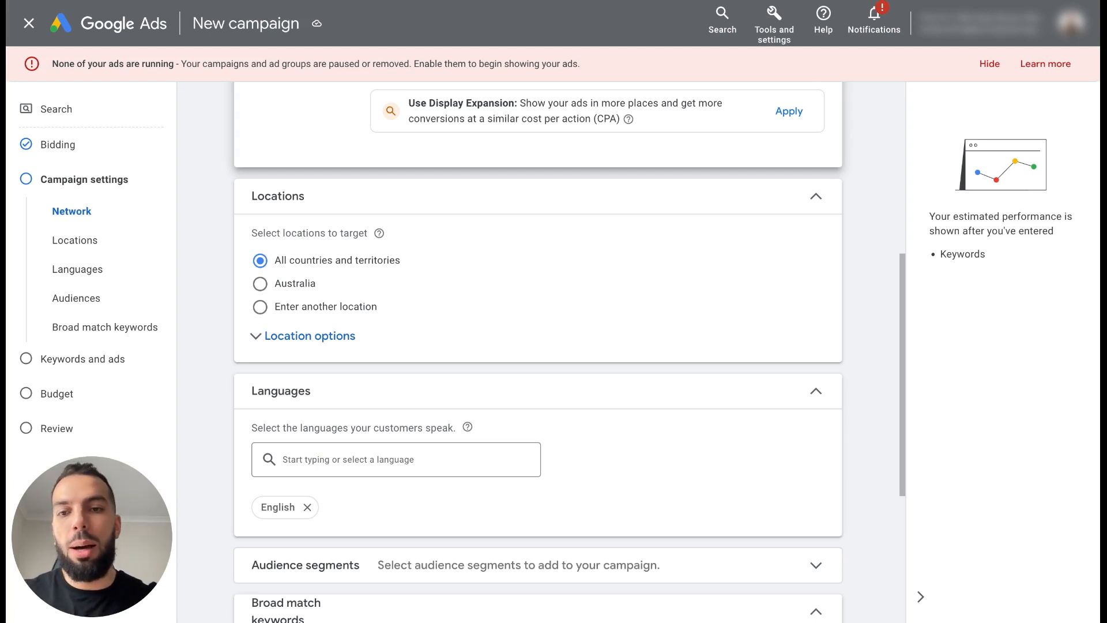
{"action": "left_click", "coordinate": [281, 309]}
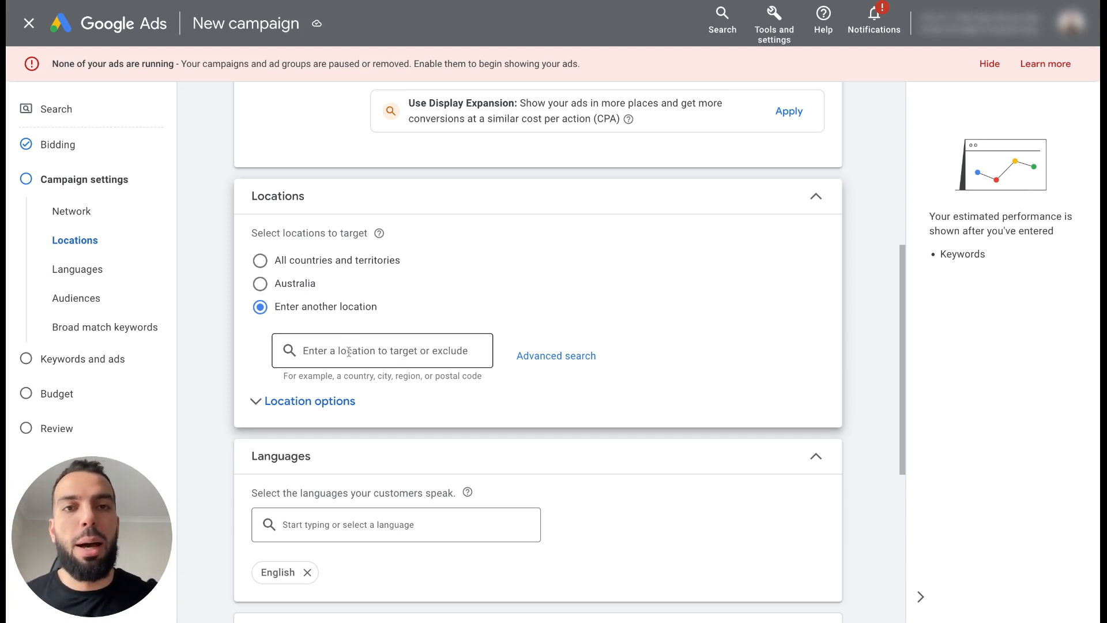
{"action": "left_click", "coordinate": [261, 285]}
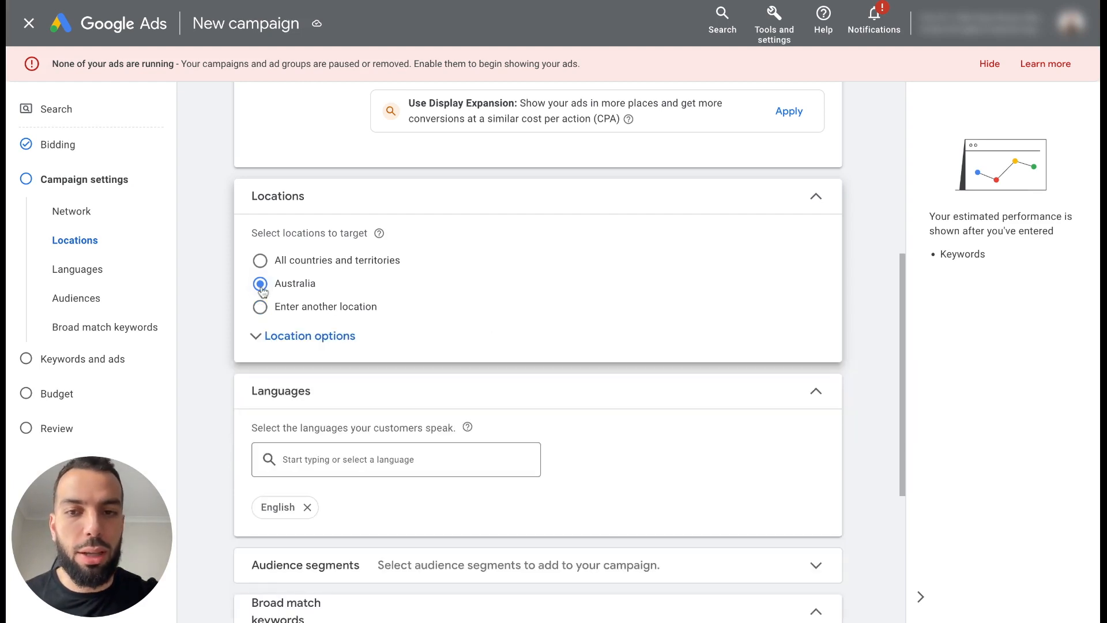
Keep English as the language, expand the audience segments settings and look through the suggested segments.
{"action": "scroll", "coordinate": [366, 353], "scroll_direction": "down", "scroll_amount": 5}
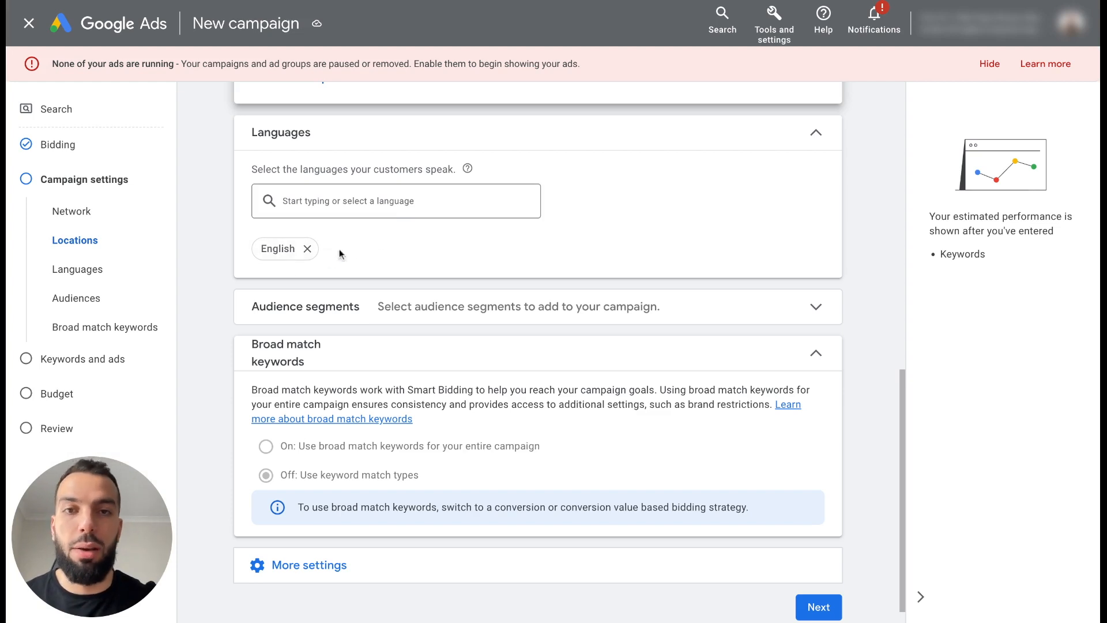
{"action": "scroll", "coordinate": [369, 245], "scroll_direction": "down", "scroll_amount": 1}
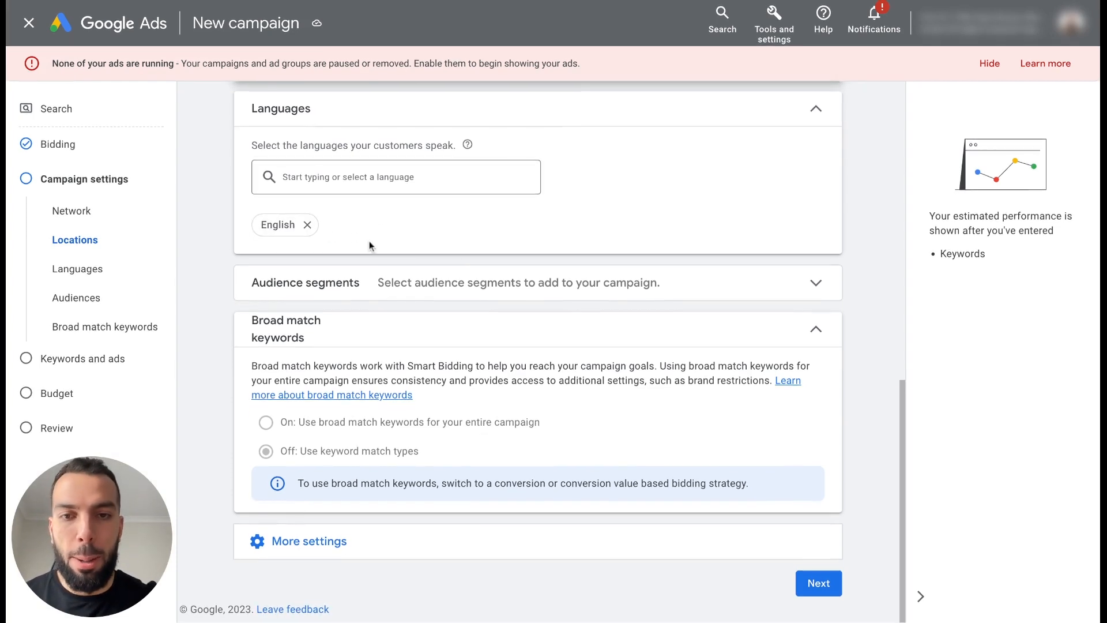
{"action": "left_click", "coordinate": [771, 290]}
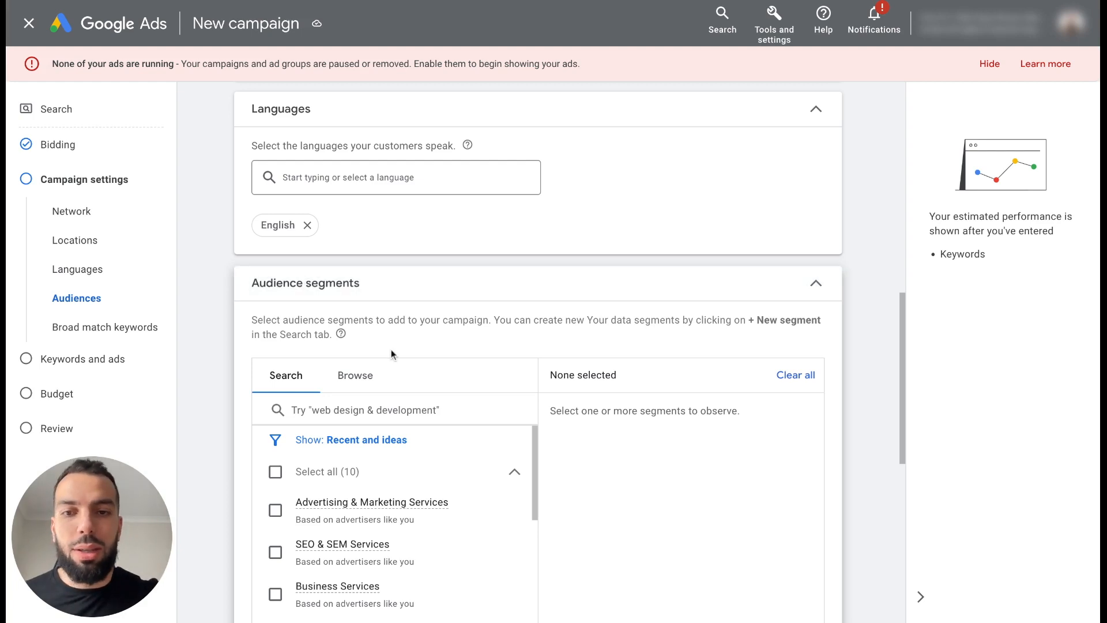
{"action": "scroll", "coordinate": [391, 351], "scroll_direction": "down", "scroll_amount": 2}
{"action": "scroll", "coordinate": [391, 352], "scroll_direction": "up", "scroll_amount": 2}
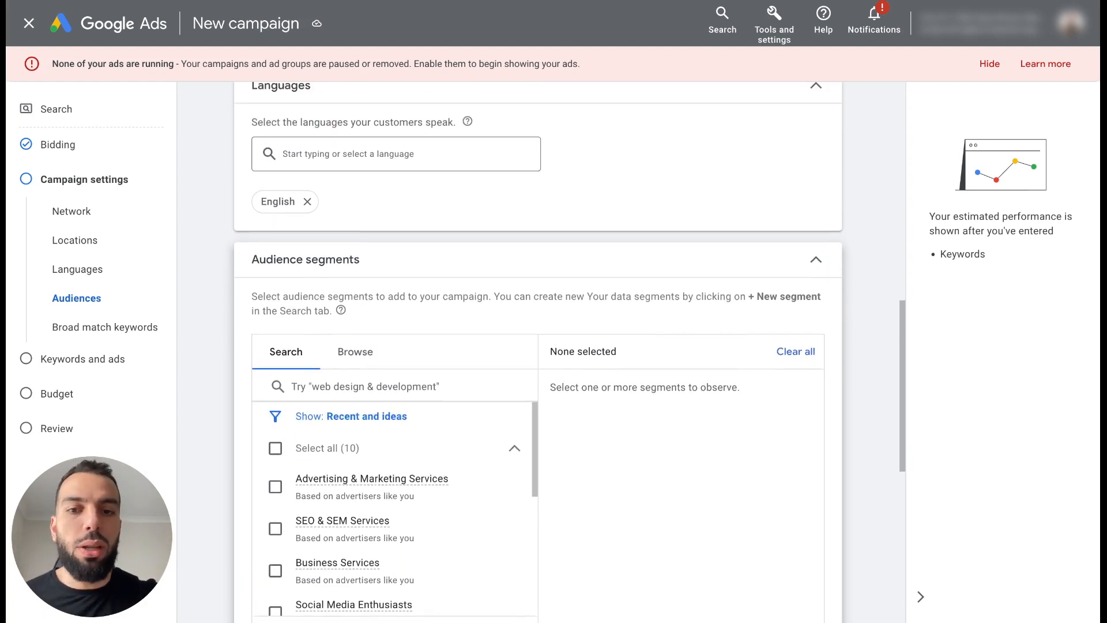
{"action": "scroll", "coordinate": [198, 350], "scroll_direction": "down", "scroll_amount": 2}
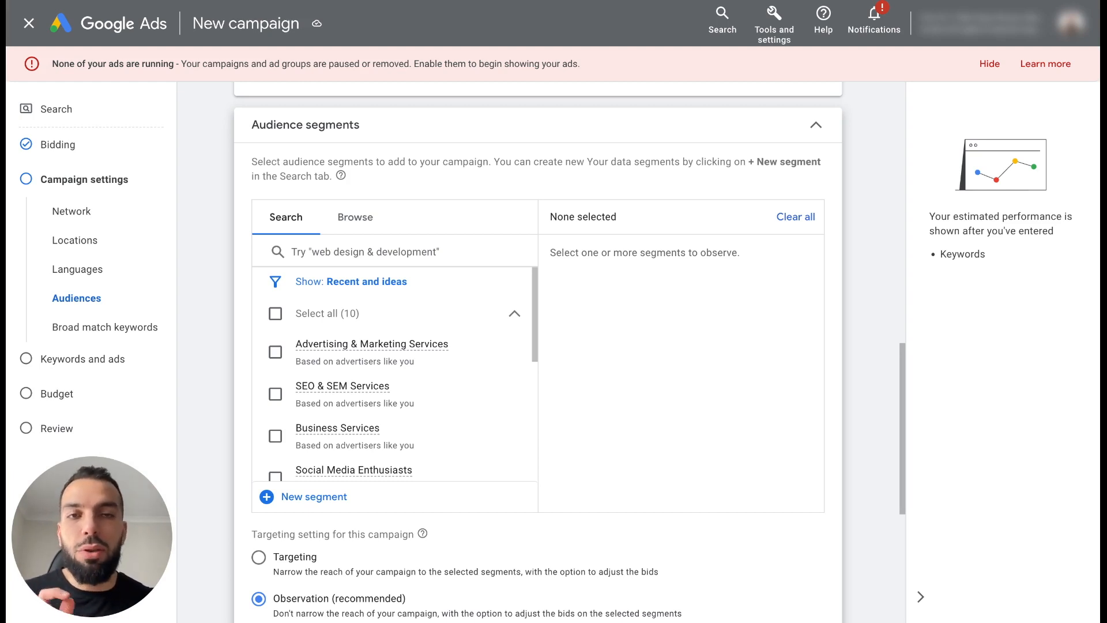
{"action": "scroll", "coordinate": [366, 375], "scroll_direction": "down", "scroll_amount": 1}
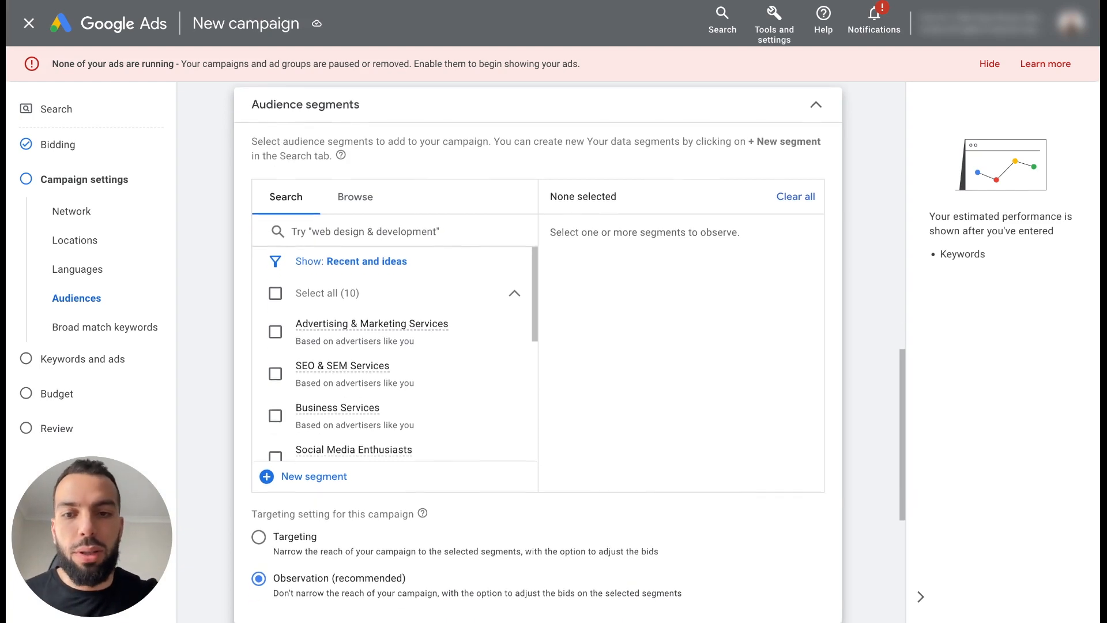
{"action": "scroll", "coordinate": [364, 372], "scroll_direction": "down", "scroll_amount": 2}
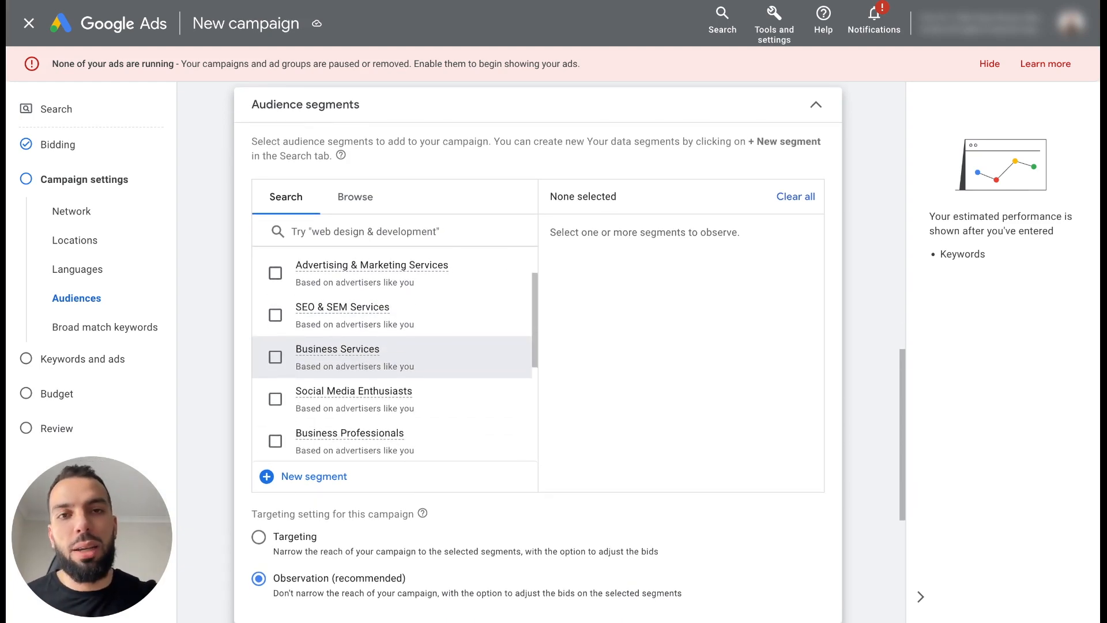
{"action": "scroll", "coordinate": [323, 304], "scroll_direction": "down", "scroll_amount": 2}
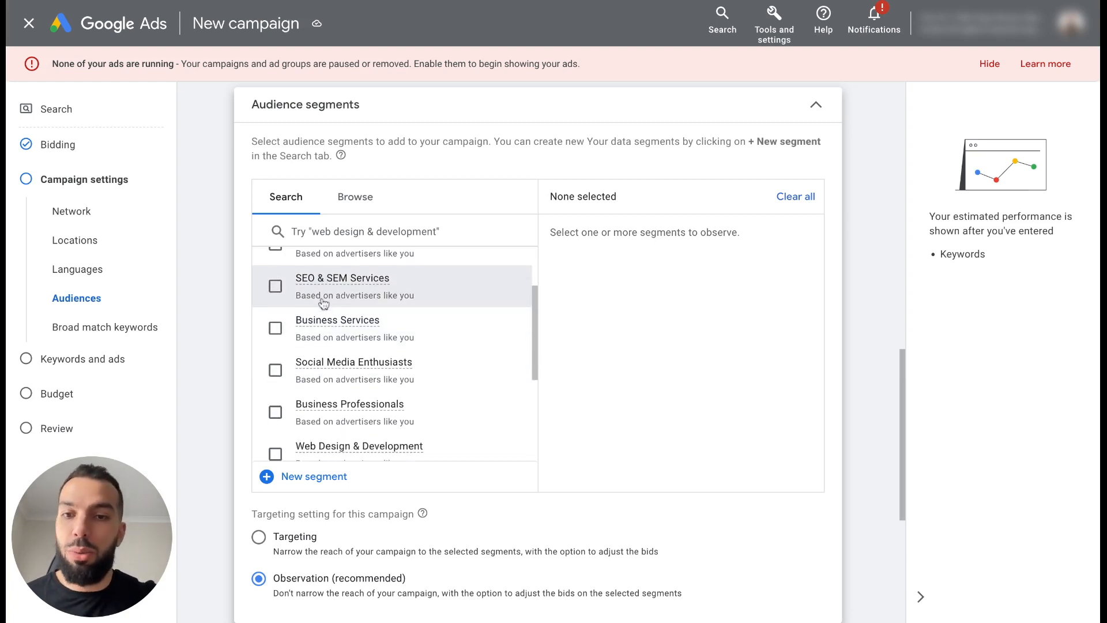
{"action": "scroll", "coordinate": [323, 304], "scroll_direction": "up", "scroll_amount": 2}
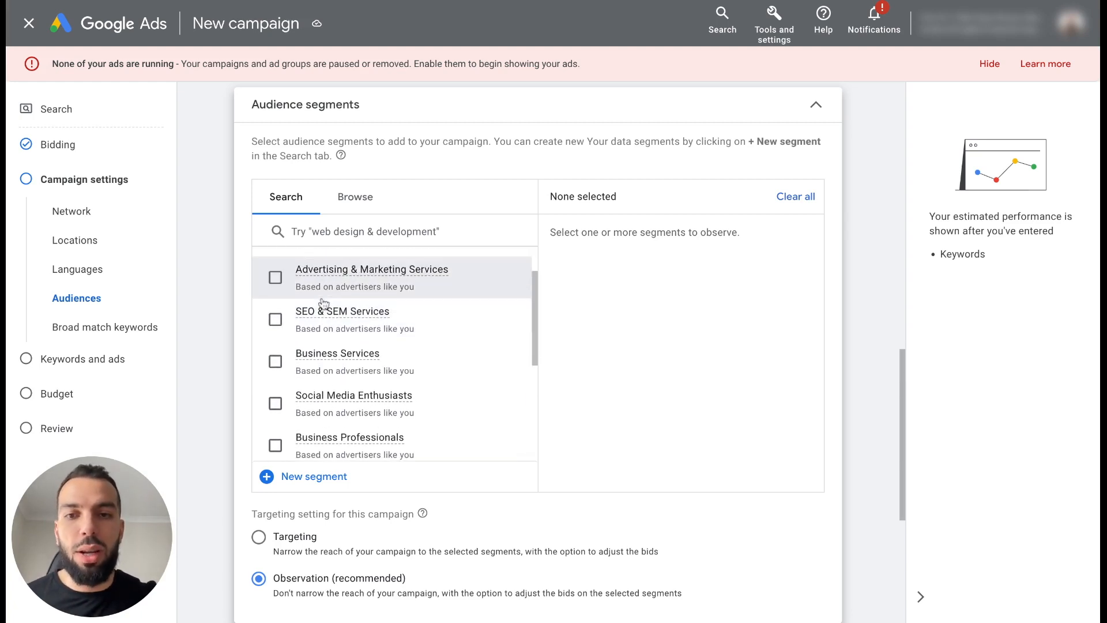
Add the audience segments Advertising & Marketing Services, SEO & SEM Services, Business Services, Social Media Enthusiasts, Business Professionals, and Web Design & Development.
{"action": "left_click", "coordinate": [275, 277]}
{"action": "left_click", "coordinate": [275, 319]}
{"action": "left_click", "coordinate": [275, 361]}
{"action": "scroll", "coordinate": [275, 360], "scroll_direction": "down", "scroll_amount": 1}
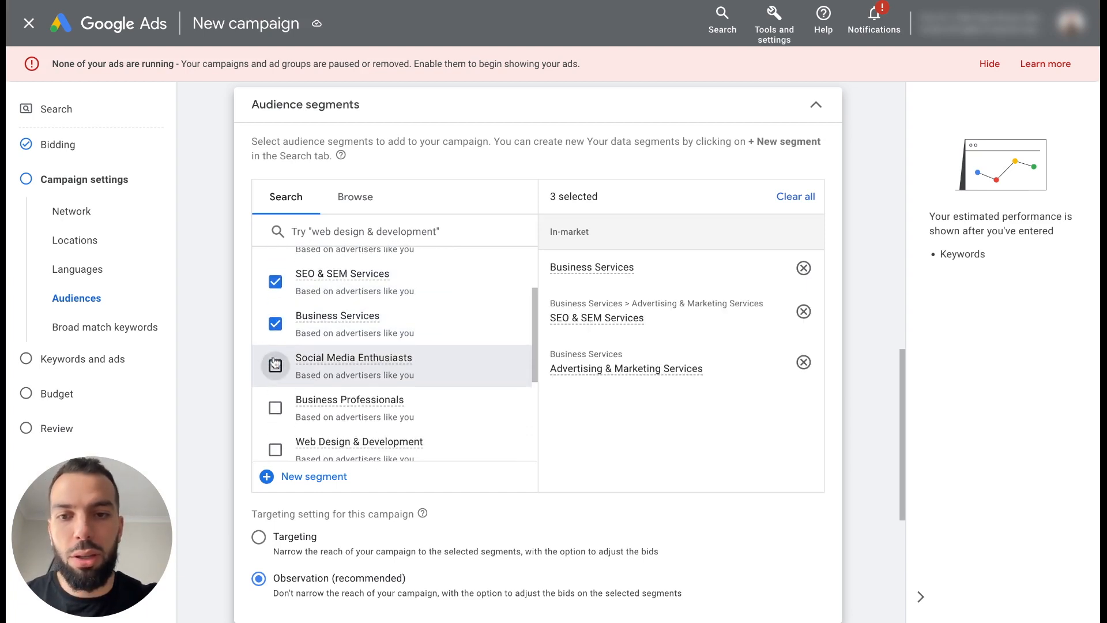
{"action": "left_click", "coordinate": [275, 360]}
{"action": "scroll", "coordinate": [276, 345], "scroll_direction": "down", "scroll_amount": 2}
{"action": "left_click", "coordinate": [275, 325]}
{"action": "left_click", "coordinate": [275, 367]}
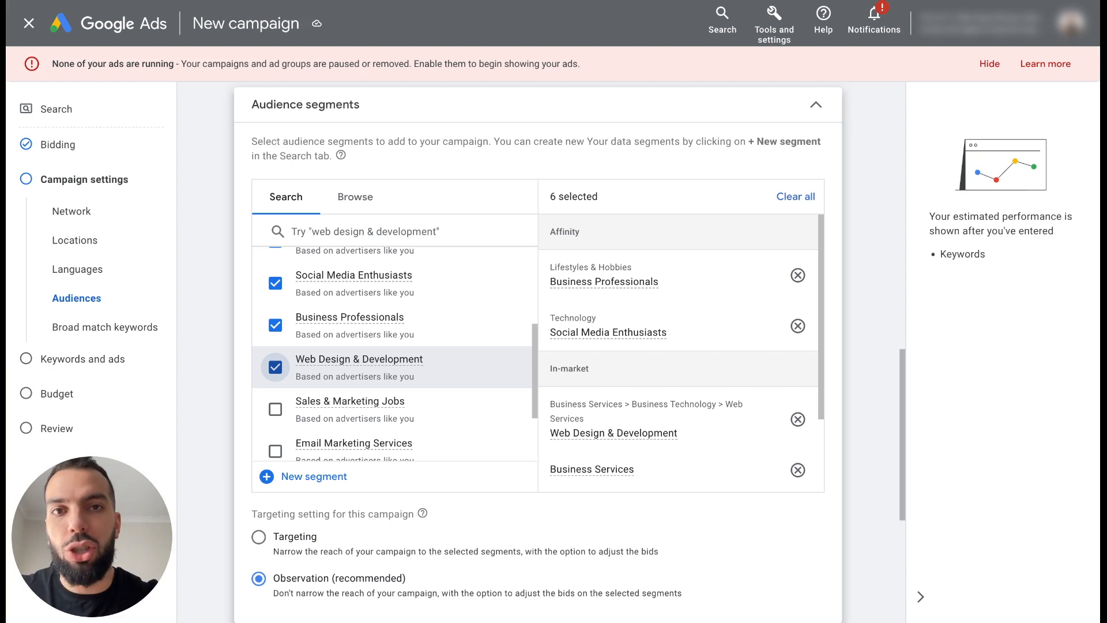
Add the remaining suggested segments Sales & Marketing Jobs, Email Marketing Services, Business Technology, and Media & Entertainment.
{"action": "scroll", "coordinate": [275, 367], "scroll_direction": "down", "scroll_amount": 1}
{"action": "left_click", "coordinate": [275, 362]}
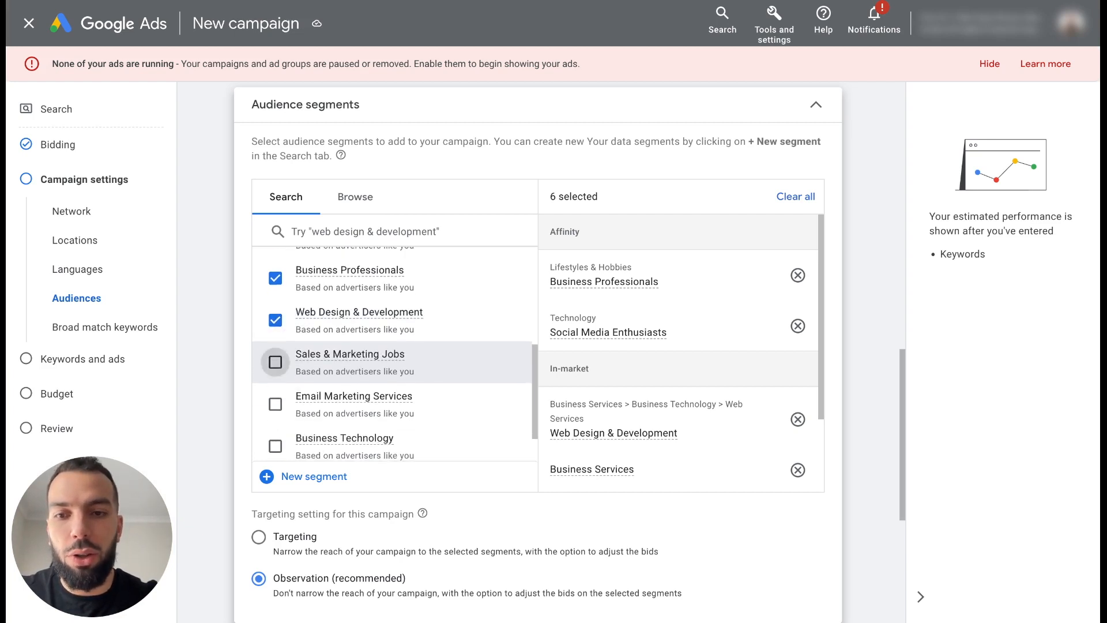
{"action": "left_click", "coordinate": [275, 403]}
{"action": "scroll", "coordinate": [275, 403], "scroll_direction": "down", "scroll_amount": 2}
{"action": "left_click", "coordinate": [275, 357]}
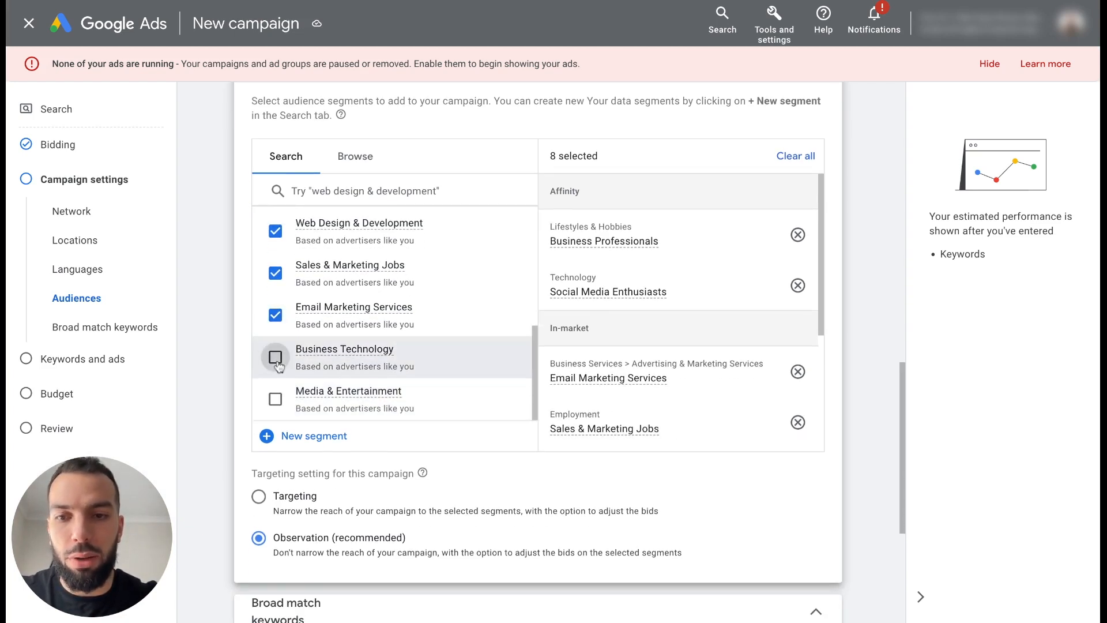
{"action": "left_click", "coordinate": [275, 398]}
Review the list of selected audience segments and the campaign's targeting setting options.
{"action": "scroll", "coordinate": [667, 326], "scroll_direction": "down", "scroll_amount": 2}
{"action": "scroll", "coordinate": [669, 317], "scroll_direction": "up", "scroll_amount": 2}
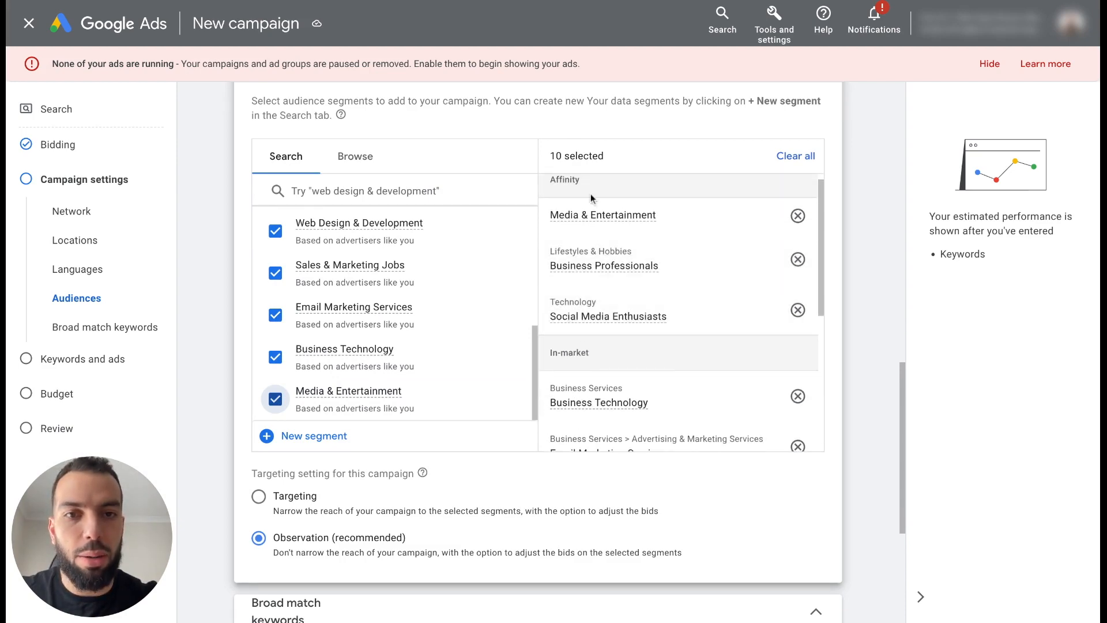
{"action": "scroll", "coordinate": [628, 279], "scroll_direction": "down", "scroll_amount": 3}
{"action": "scroll", "coordinate": [658, 397], "scroll_direction": "down", "scroll_amount": 7}
{"action": "scroll", "coordinate": [658, 396], "scroll_direction": "up", "scroll_amount": 4}
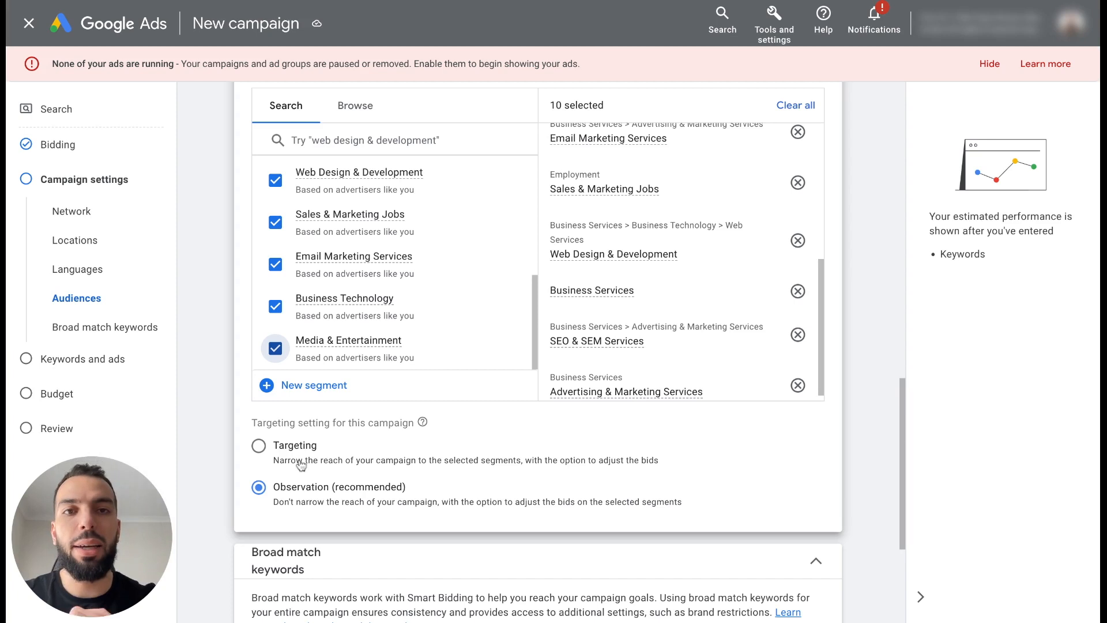
{"action": "scroll", "coordinate": [639, 242], "scroll_direction": "up", "scroll_amount": 7}
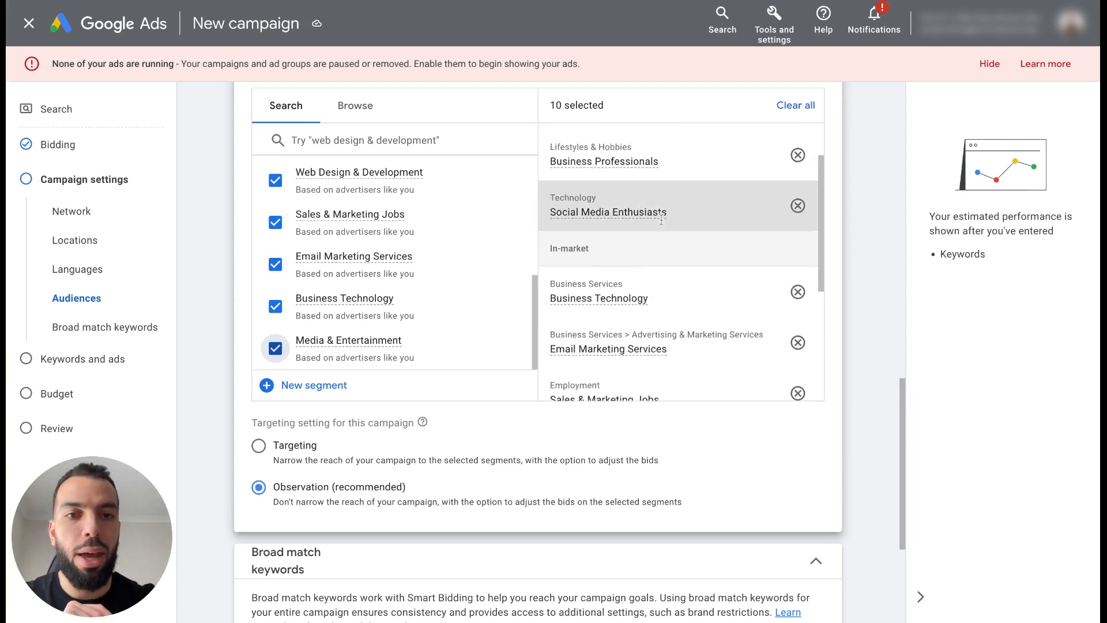
Open the campaign's ad schedule settings and limit the ads to Mondays - Fridays.
{"action": "scroll", "coordinate": [673, 300], "scroll_direction": "down", "scroll_amount": 3}
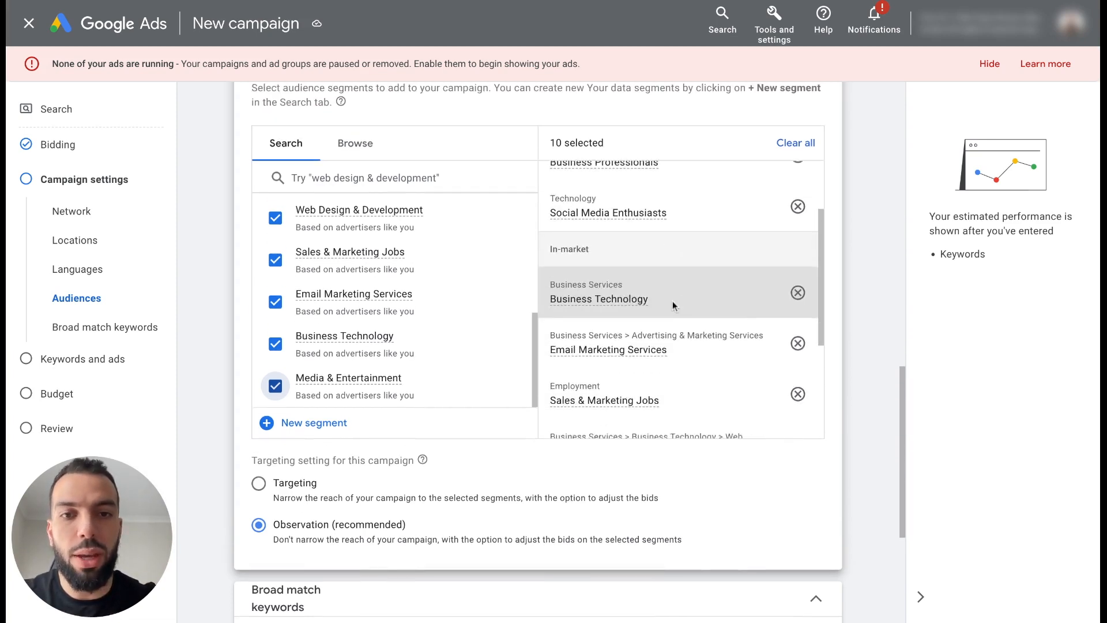
{"action": "scroll", "coordinate": [672, 299], "scroll_direction": "down", "scroll_amount": 5}
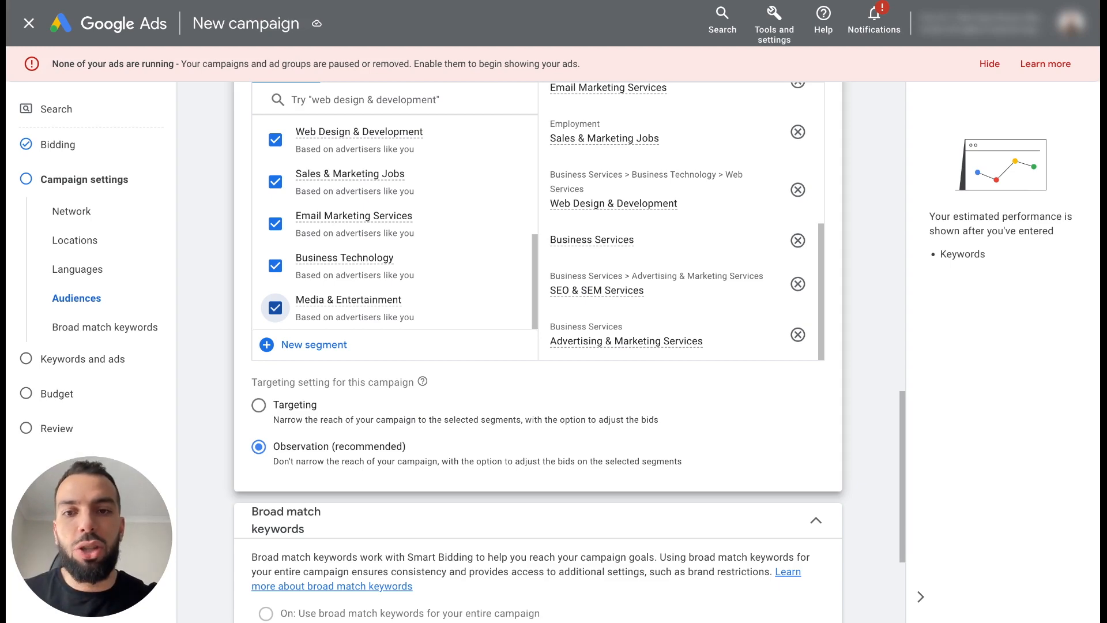
{"action": "scroll", "coordinate": [289, 533], "scroll_direction": "down", "scroll_amount": 7}
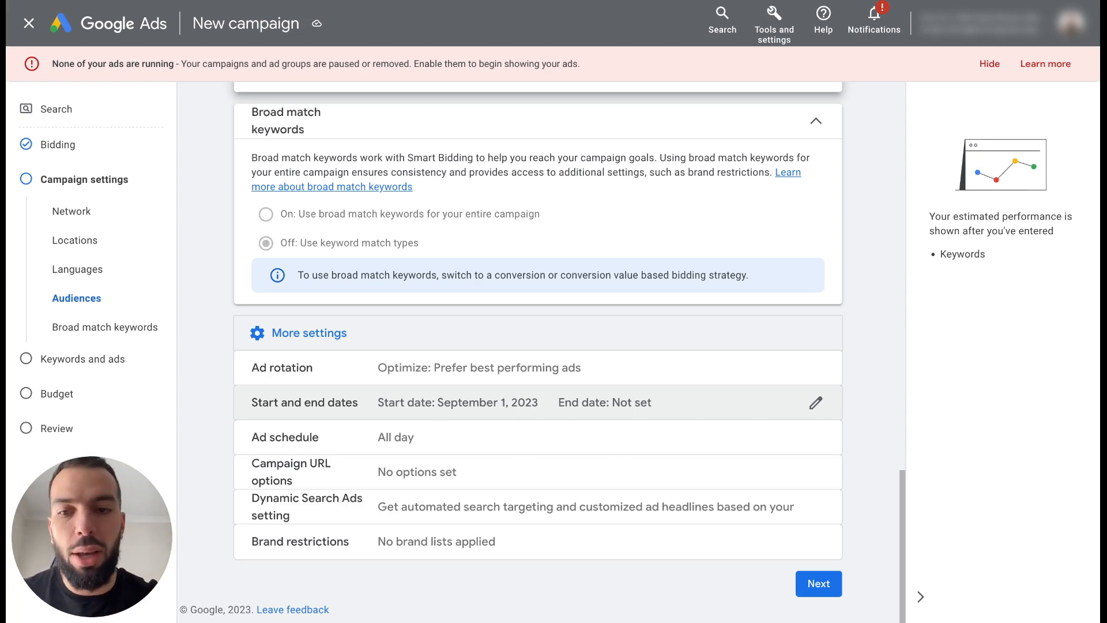
{"action": "left_click", "coordinate": [588, 436]}
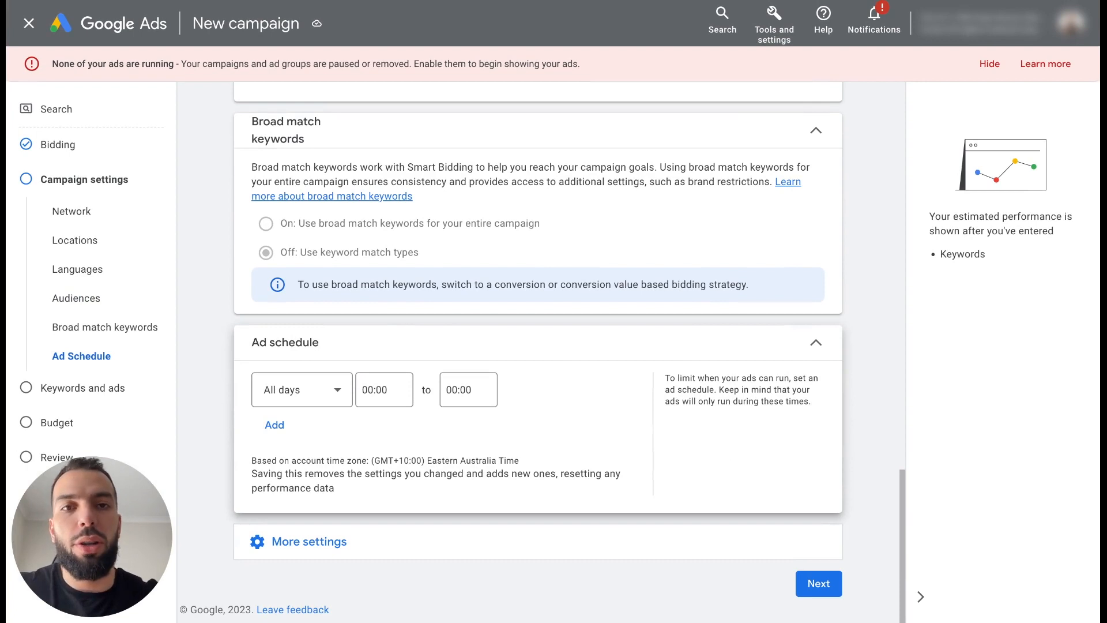
{"action": "left_click", "coordinate": [321, 390]}
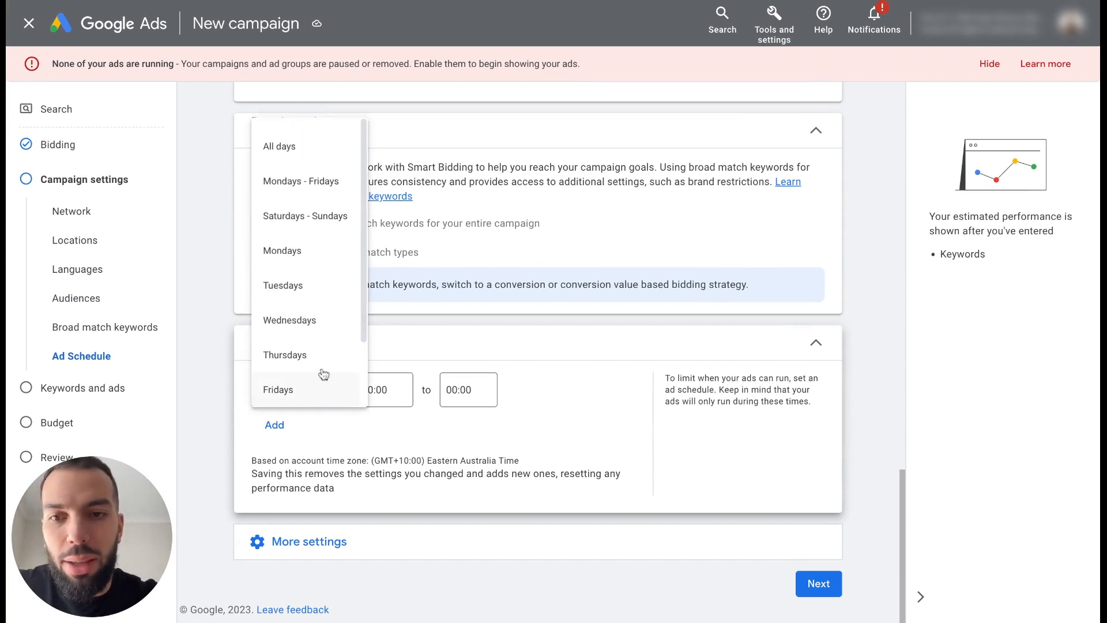
{"action": "left_click", "coordinate": [319, 182]}
Set the Mondays - Fridays ad schedule to run from 07:00 to 17:00.
{"action": "left_click", "coordinate": [383, 397]}
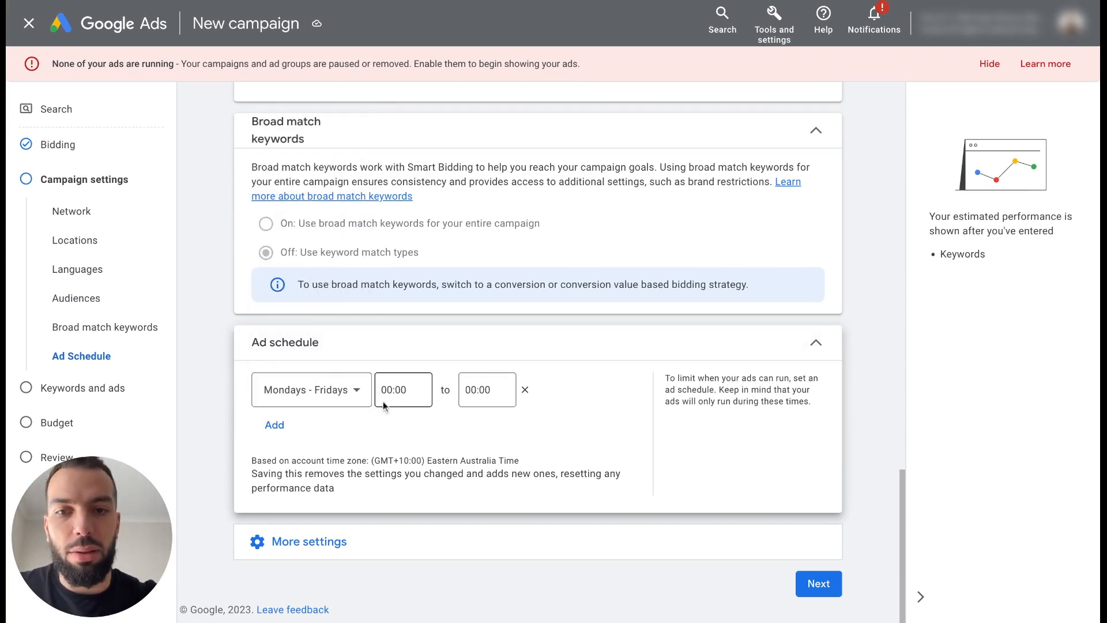
{"action": "scroll", "coordinate": [400, 321], "scroll_direction": "down", "scroll_amount": 10}
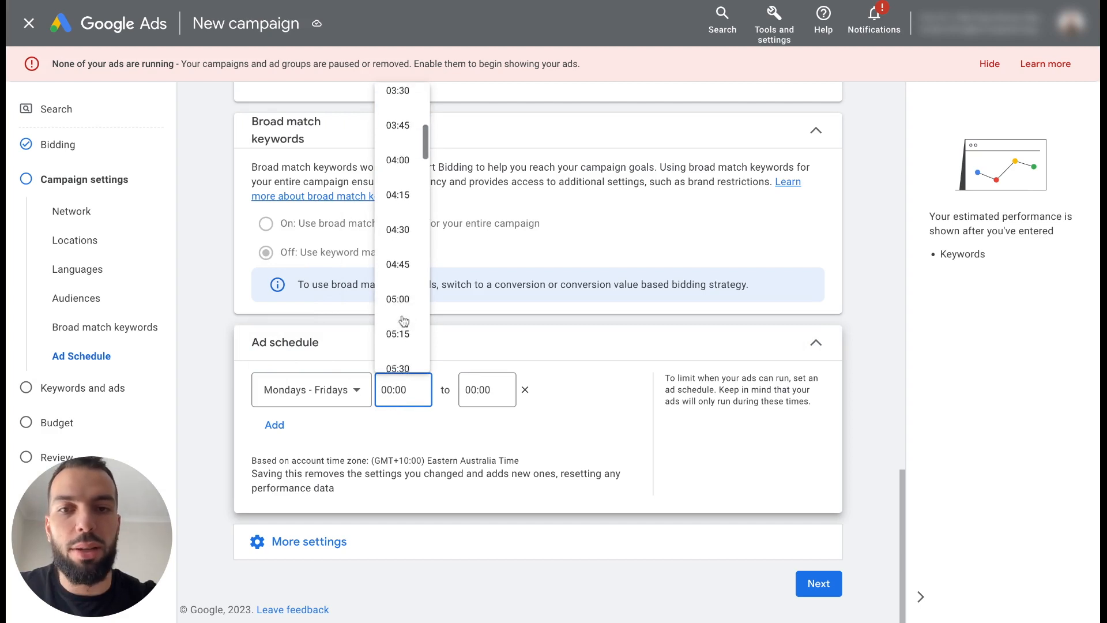
{"action": "scroll", "coordinate": [403, 318], "scroll_direction": "down", "scroll_amount": 3}
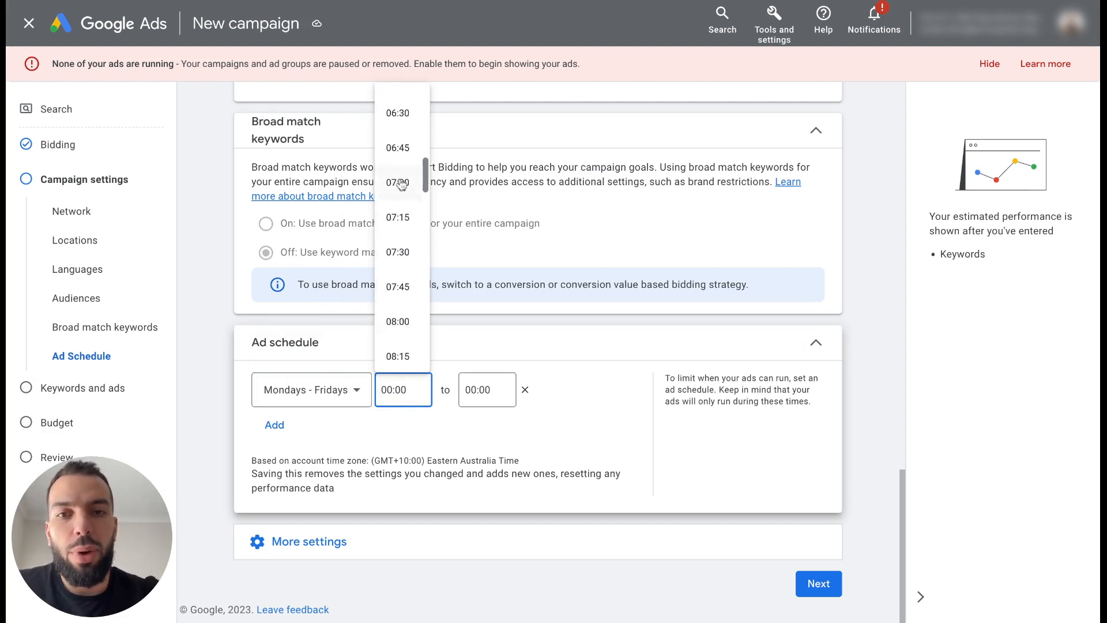
{"action": "left_click", "coordinate": [402, 184]}
{"action": "left_click", "coordinate": [486, 390]}
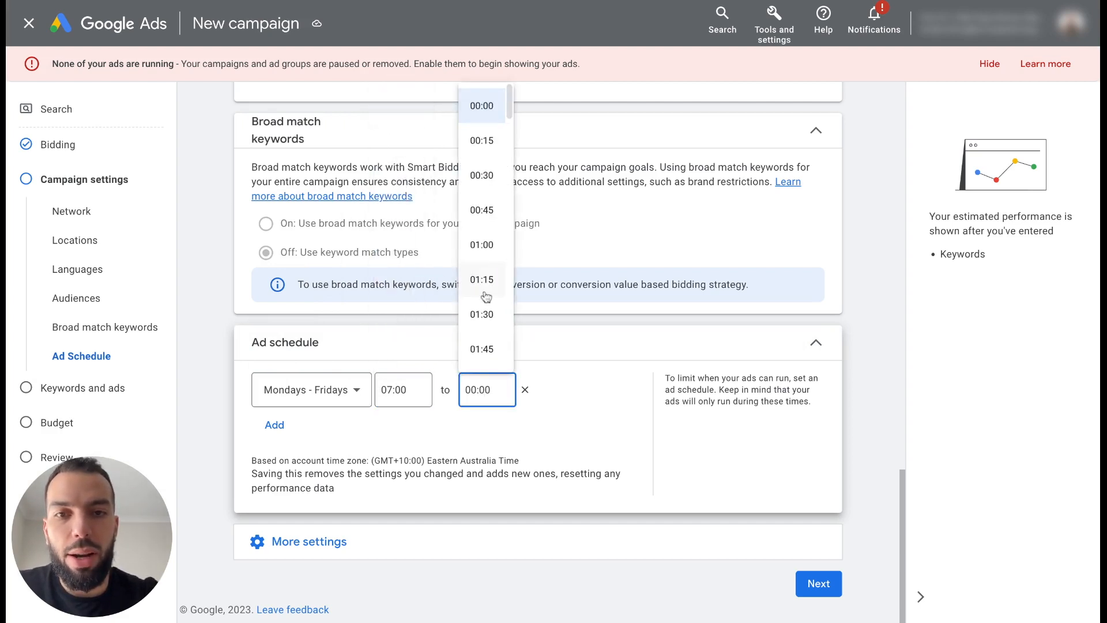
{"action": "scroll", "coordinate": [486, 297], "scroll_direction": "down", "scroll_amount": 7}
{"action": "scroll", "coordinate": [486, 297], "scroll_direction": "down", "scroll_amount": 20}
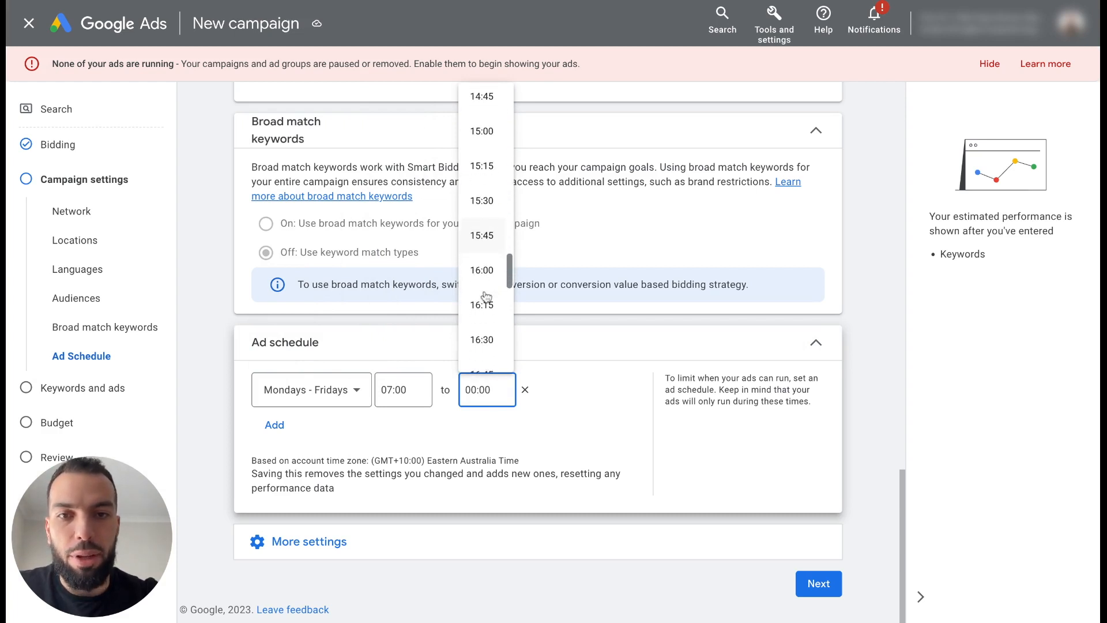
{"action": "scroll", "coordinate": [485, 297], "scroll_direction": "down", "scroll_amount": 2}
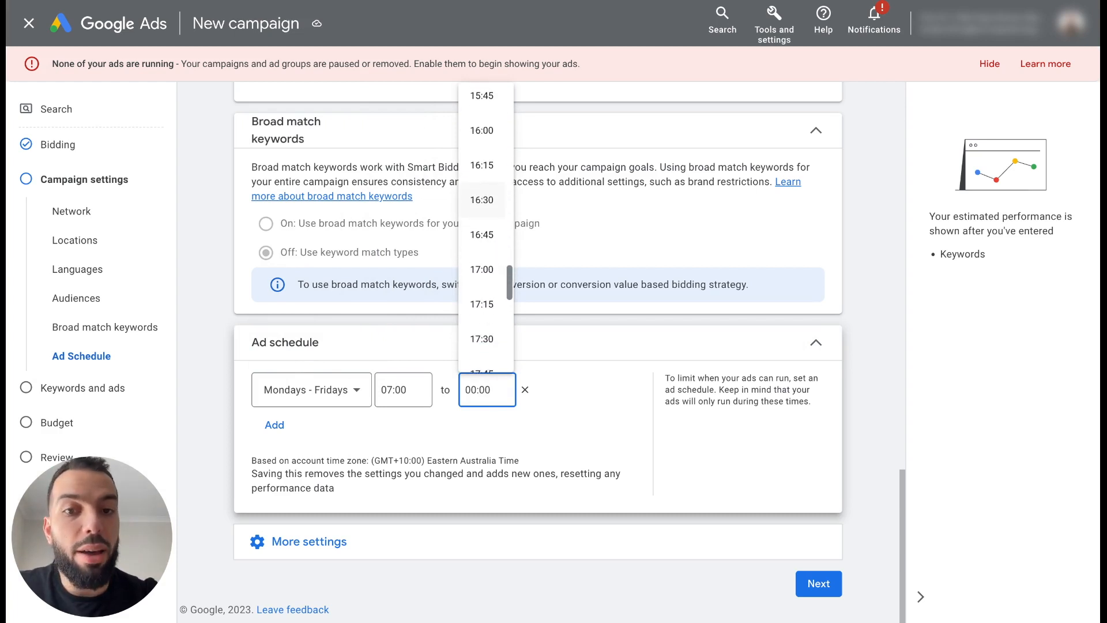
{"action": "left_click", "coordinate": [484, 254]}
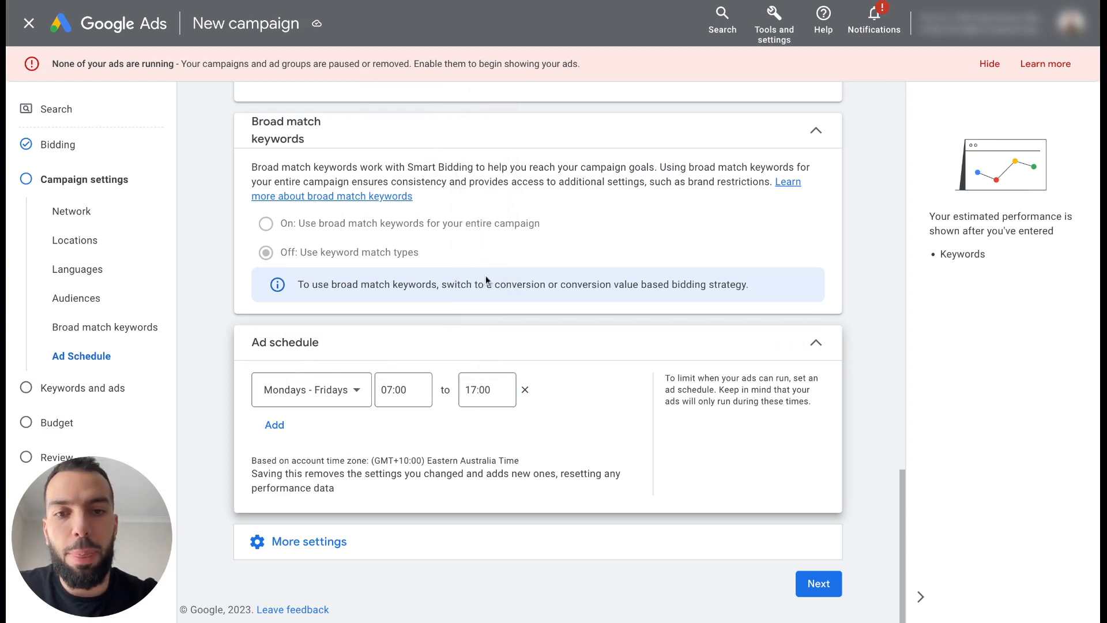
Review the schedule's day options and the additional campaign settings, and continue to the Keywords and ads stage.
{"action": "left_click", "coordinate": [366, 391]}
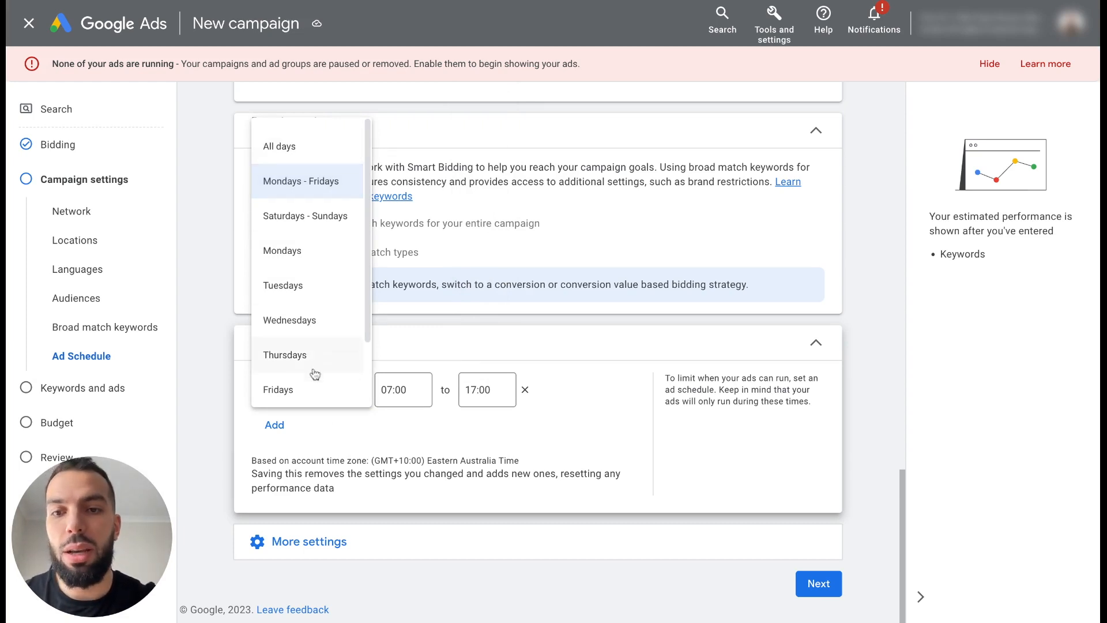
{"action": "left_click", "coordinate": [358, 461]}
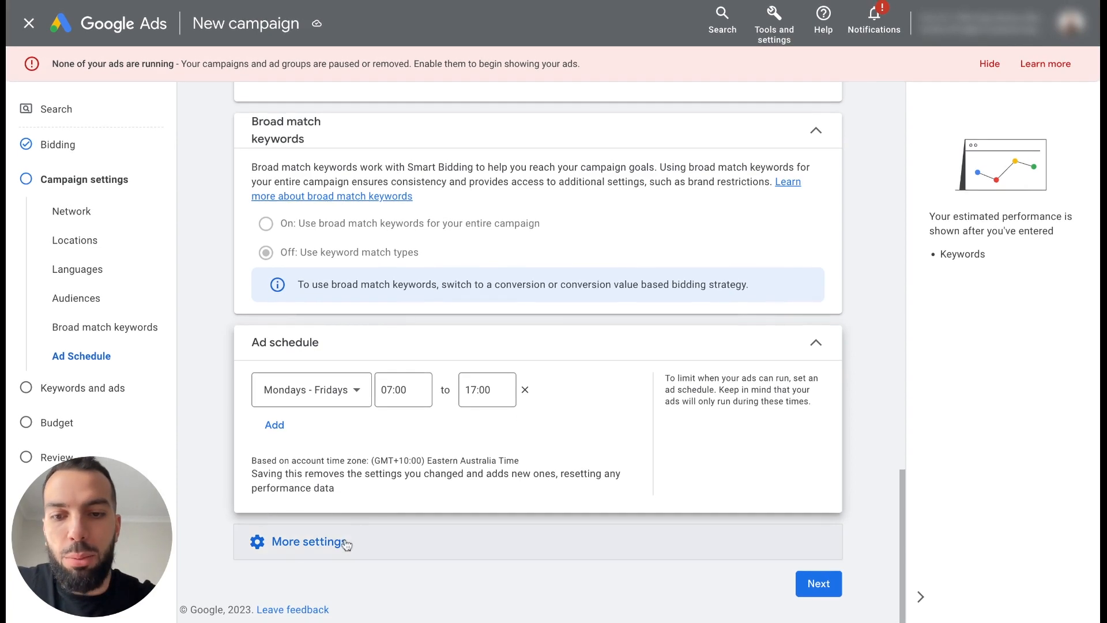
{"action": "left_click", "coordinate": [345, 542]}
{"action": "scroll", "coordinate": [345, 542], "scroll_direction": "down", "scroll_amount": 3}
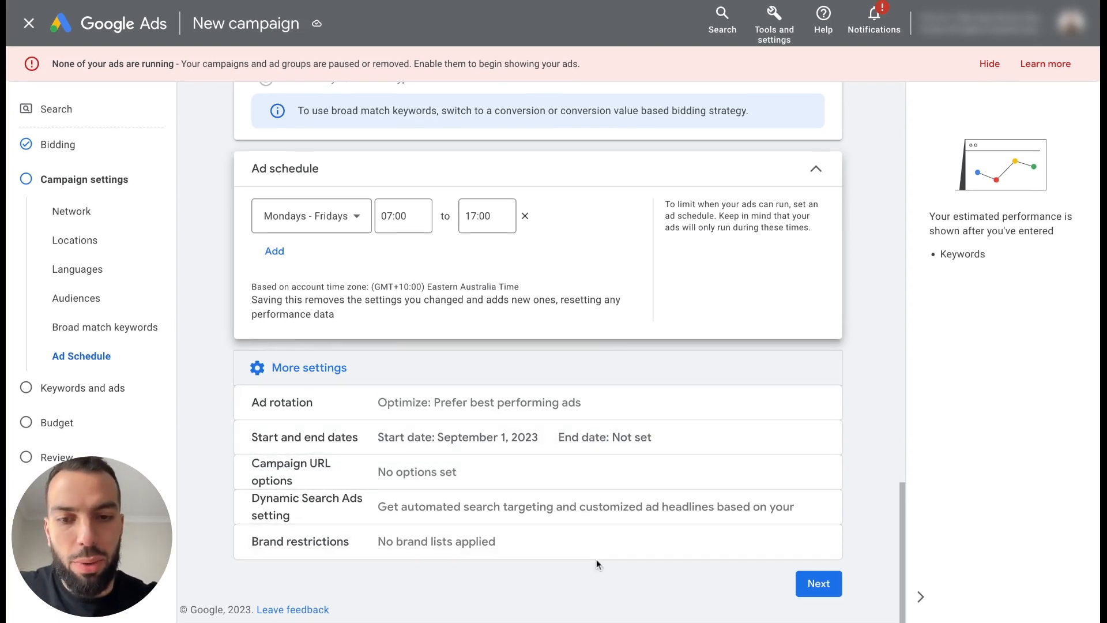
{"action": "left_click", "coordinate": [817, 583]}
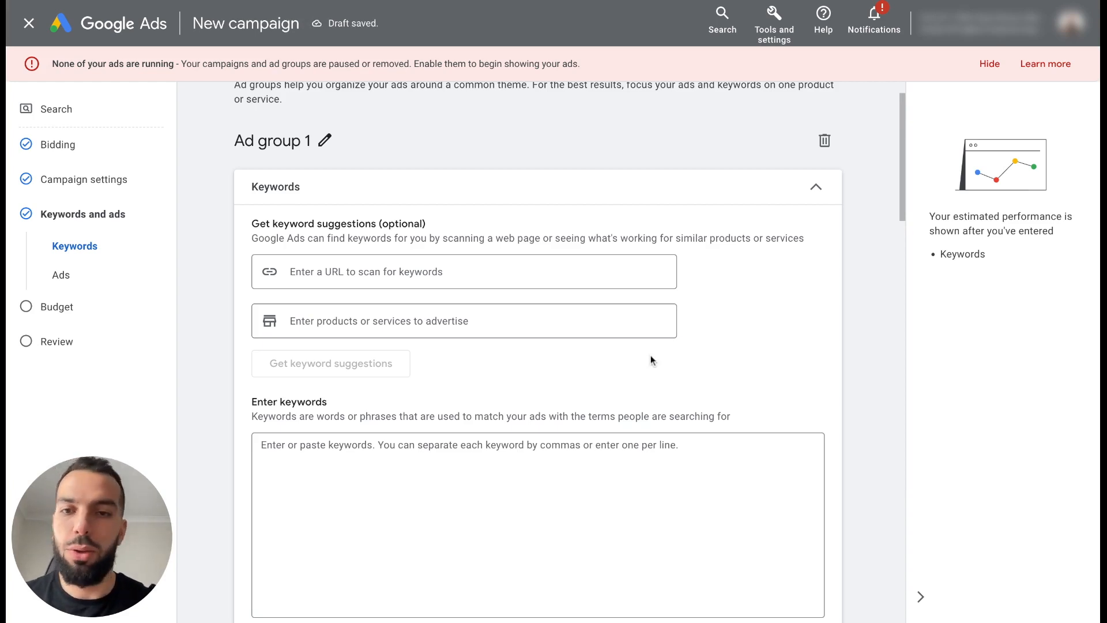
Enter the phrase match keyword "google ads marketing services" for Ad group 1, and highlight the phrase match syntax note.
{"action": "left_click", "coordinate": [497, 271]}
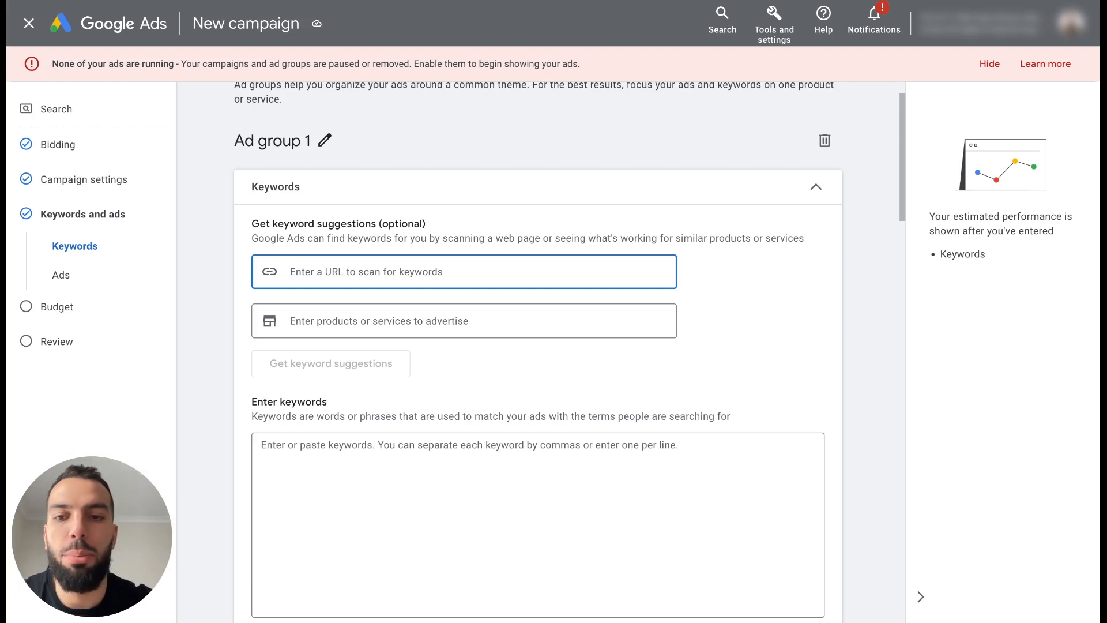
{"action": "scroll", "coordinate": [538, 352], "scroll_direction": "down", "scroll_amount": 2}
{"action": "left_click", "coordinate": [375, 327]}
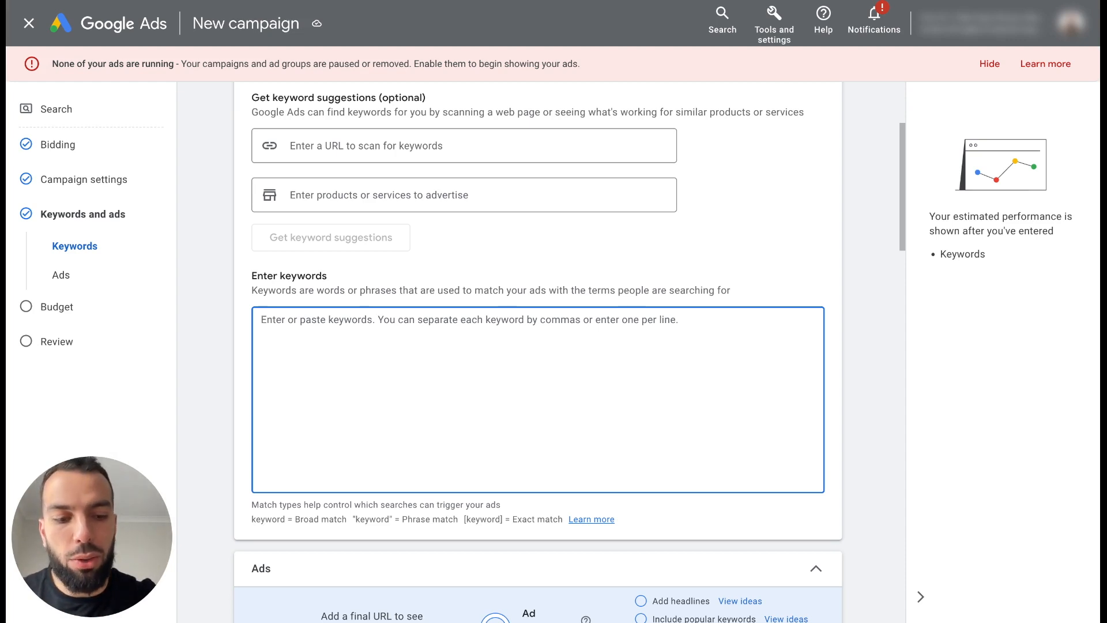
{"action": "type", "text": "\"ggo"}
{"action": "key", "text": "BackSpace"}
{"action": "key", "text": "BackSpace"}
{"action": "type", "text": "oogle"}
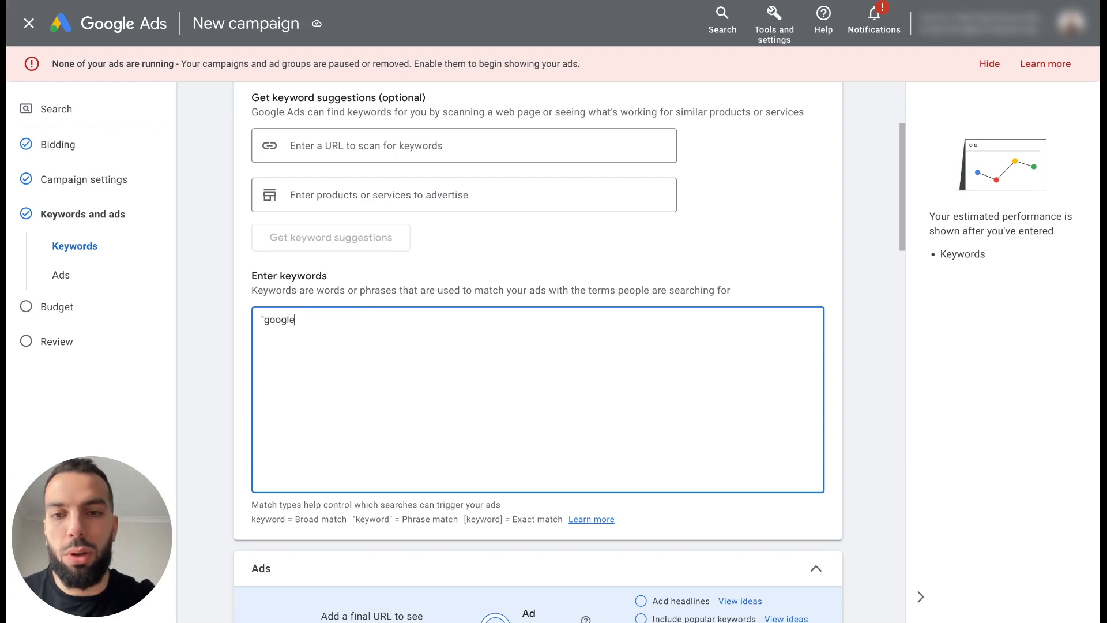
{"action": "type", "text": " ads marketing services\""}
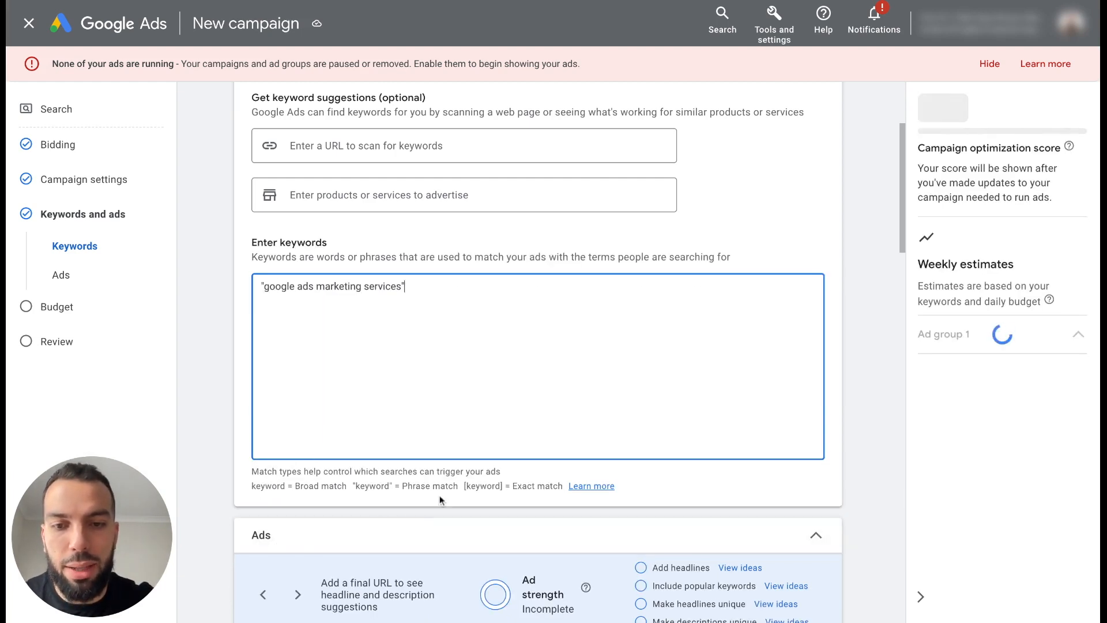
{"action": "left_click_drag", "start_coordinate": [353, 486], "coordinate": [458, 486]}
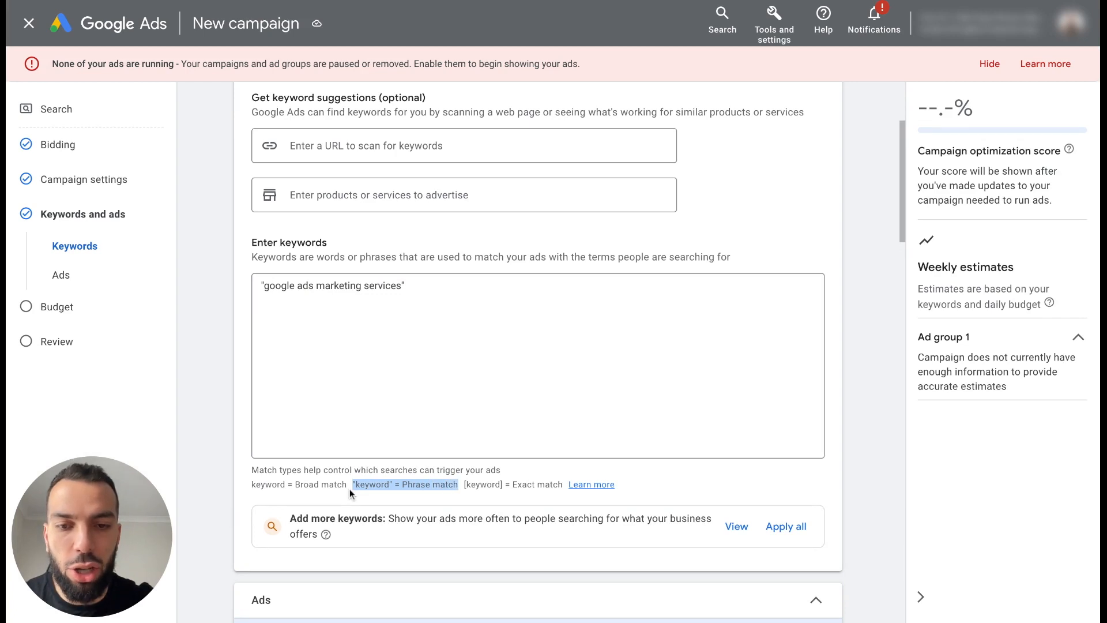
Add the exact match keyword [google ads marketing services] on a new line of the keyword list.
{"action": "left_click", "coordinate": [449, 337]}
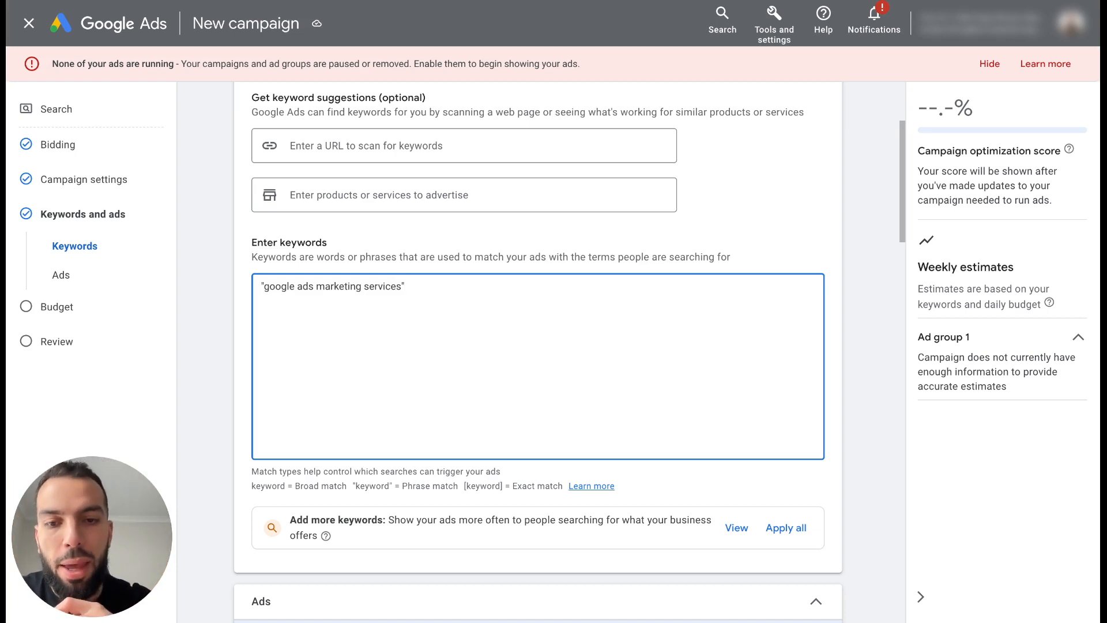
{"action": "key", "text": "Return"}
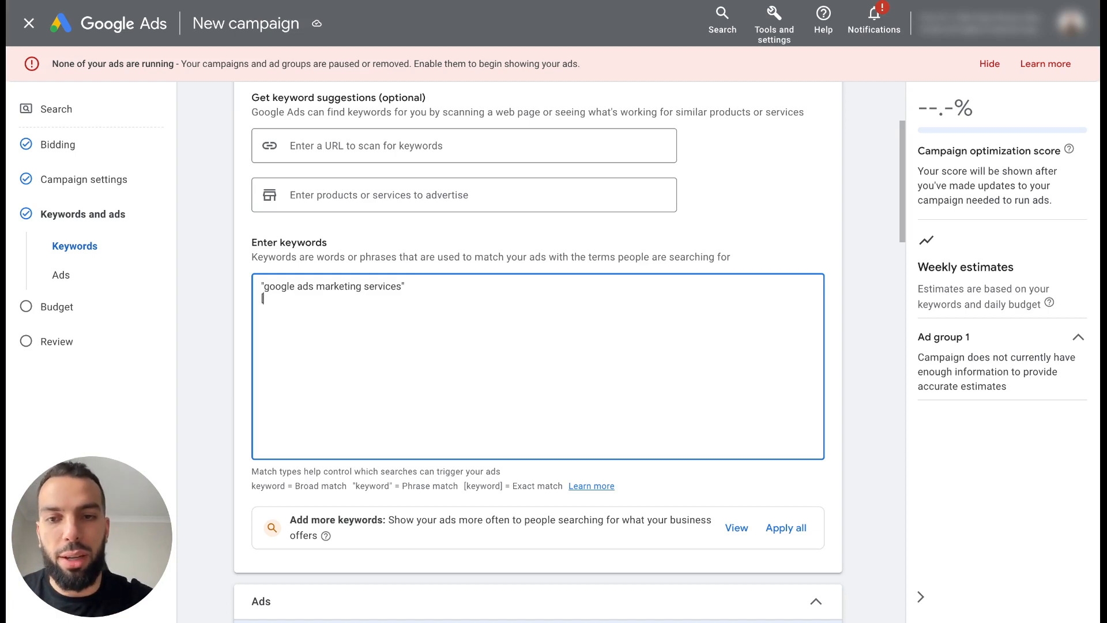
{"action": "type", "text": "[google ad"}
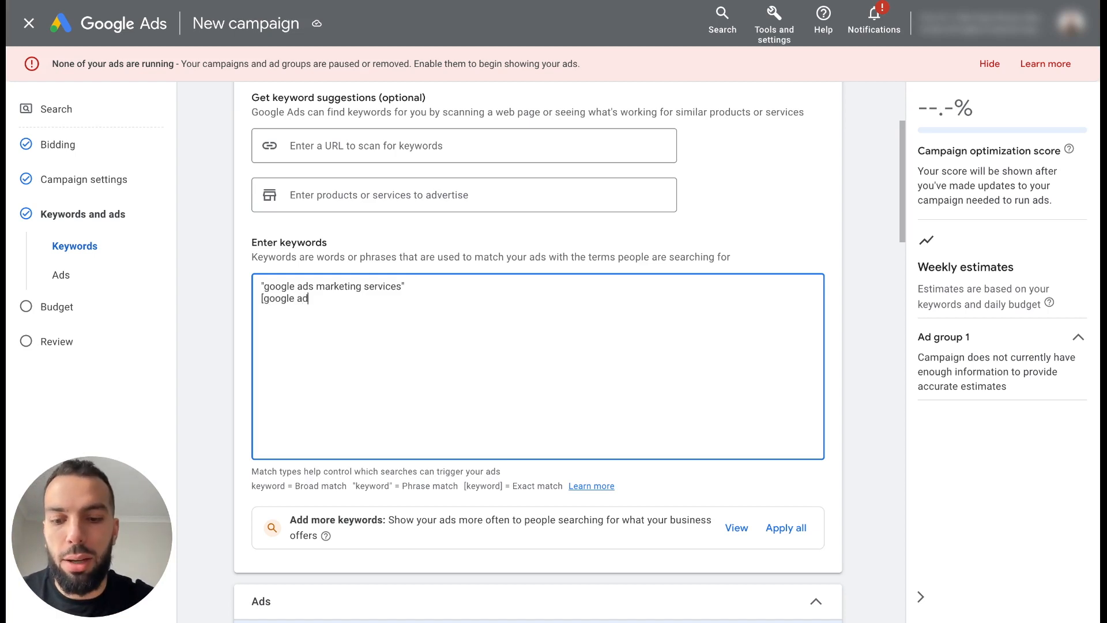
{"action": "type", "text": "s marketing se"}
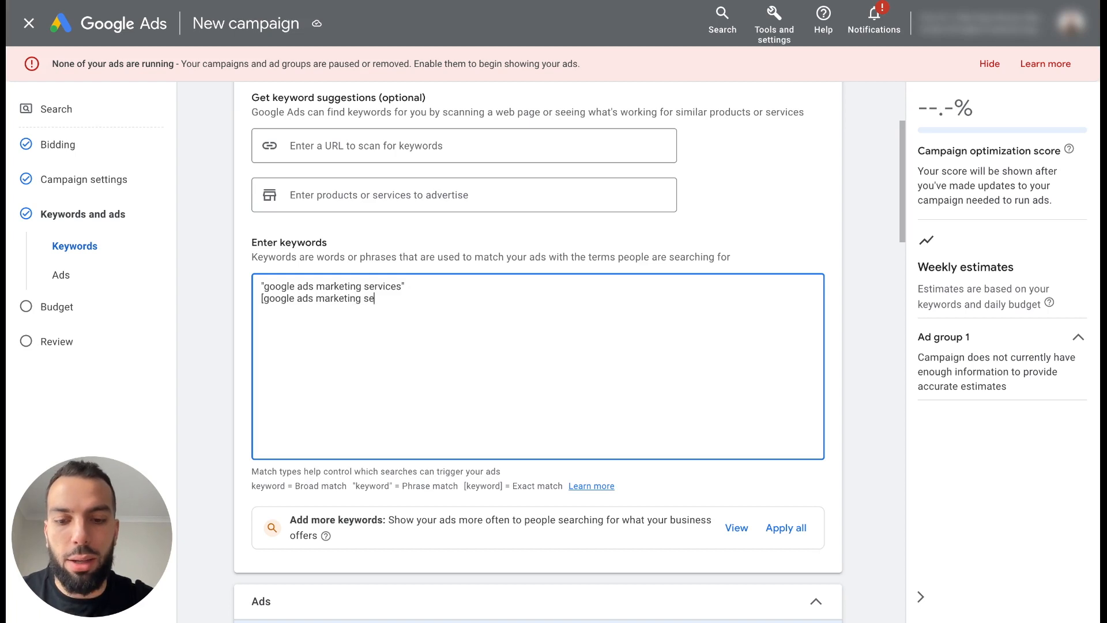
{"action": "type", "text": "rvices"}
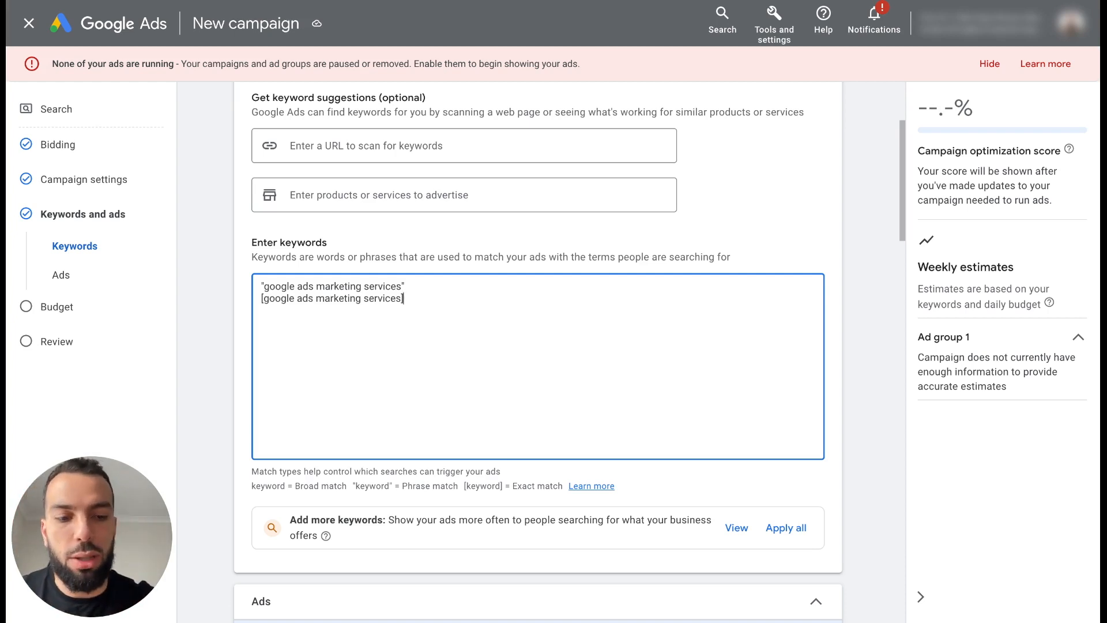
Try google ads marketing services as a broad match keyword on a third line, and delete that line.
{"action": "key", "text": "Return"}
{"action": "type", "text": "google ads marketing services"}
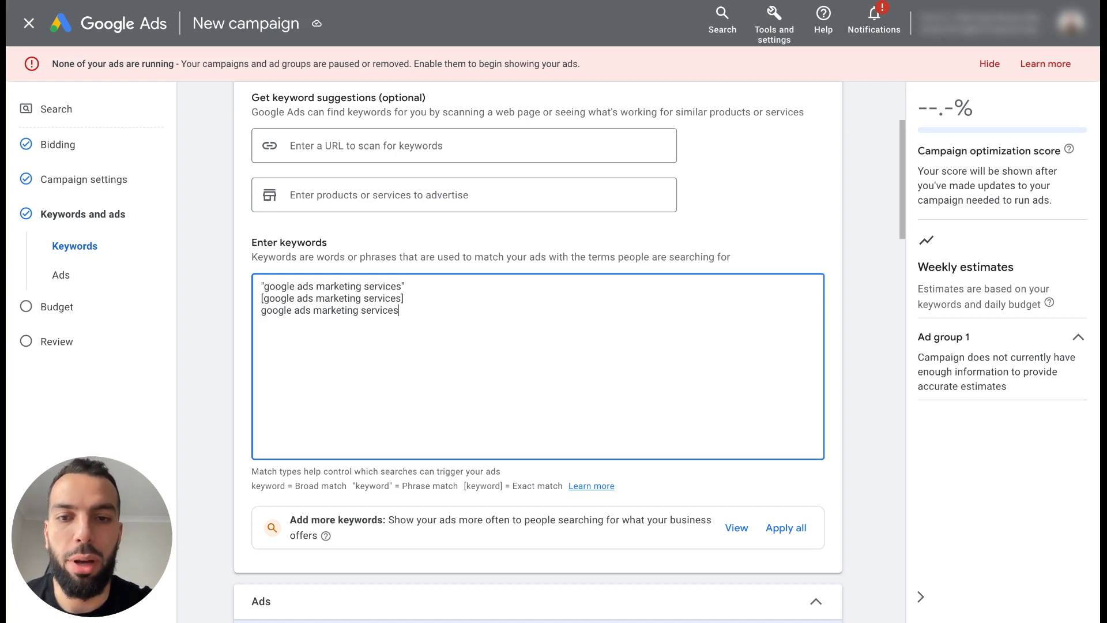
{"action": "key", "text": "ctrl+shift+Left"}
{"action": "key", "text": "ctrl+shift+Left"}
{"action": "key", "text": "ctrl+shift+Left"}
{"action": "key", "text": "ctrl+shift+Left"}
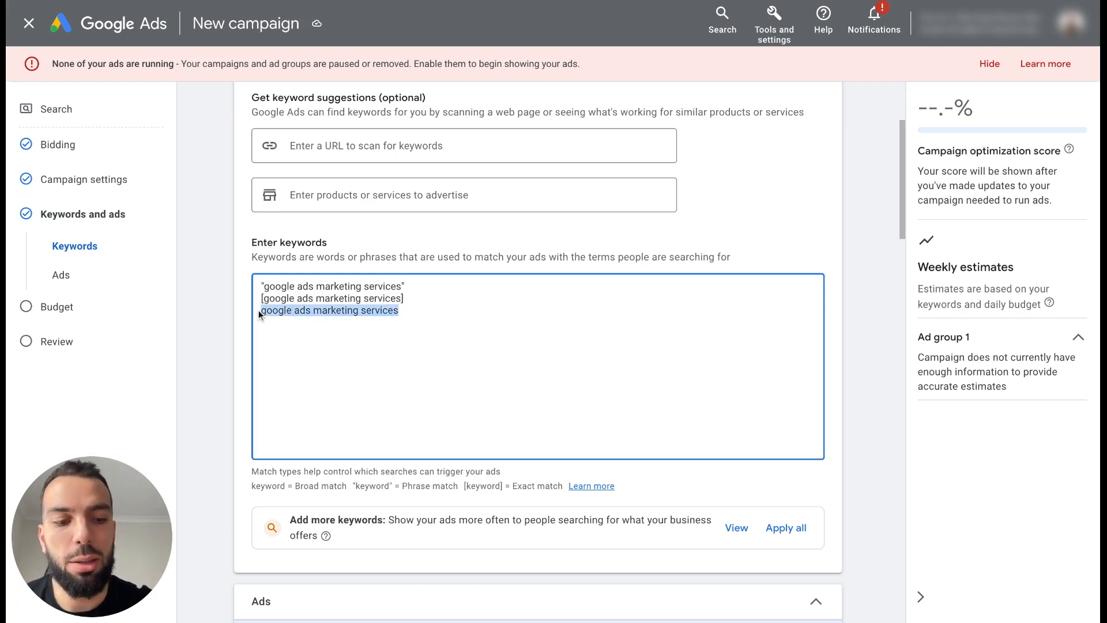
{"action": "key", "text": "BackSpace"}
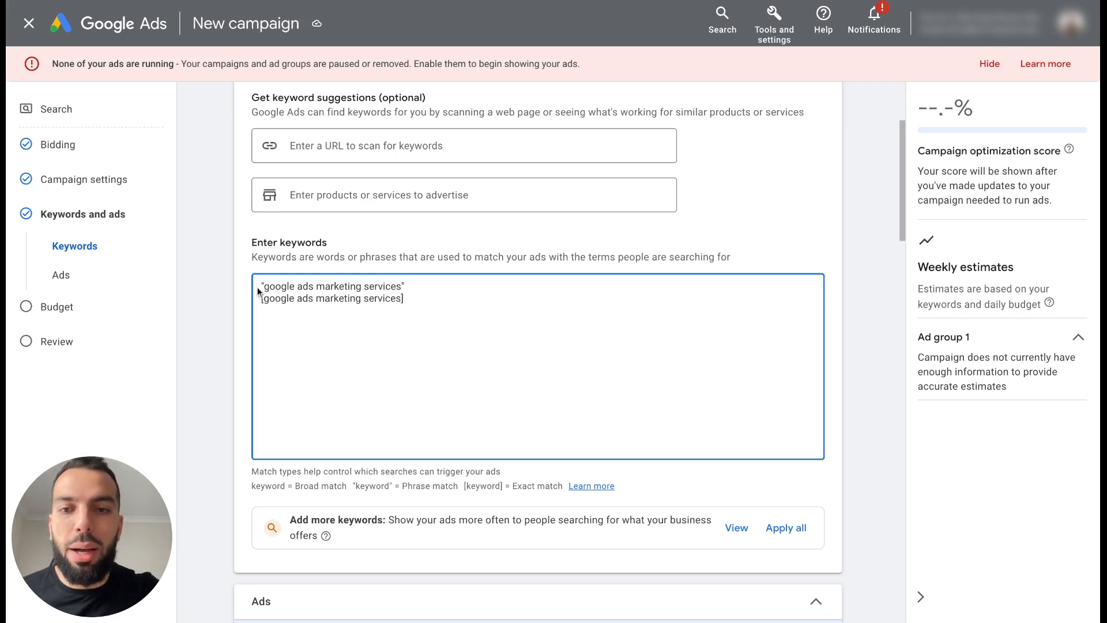
Highlight the phrase match keyword in the first line to examine its match type.
{"action": "left_click", "coordinate": [406, 285]}
{"action": "key", "text": "ctrl+shift+Left"}
{"action": "key", "text": "ctrl+shift+Left"}
{"action": "key", "text": "ctrl+shift+Left"}
{"action": "key", "text": "ctrl+shift+Left"}
{"action": "key", "text": "ctrl+shift+Left"}
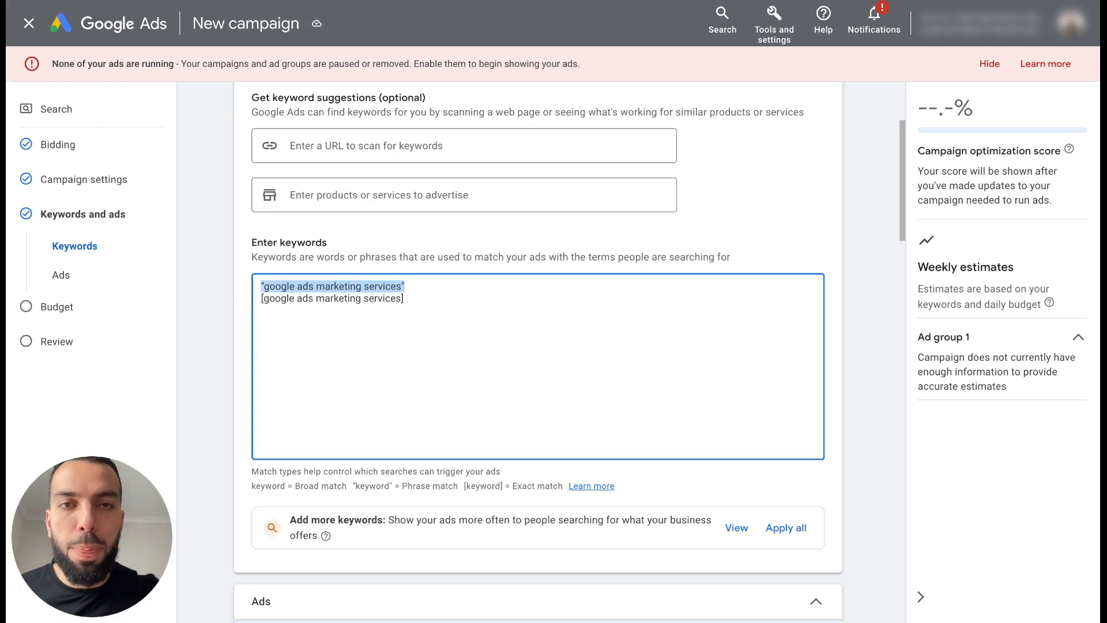
Replace the exact match keyword with the phrase match keywords "google ads agency", "ppc advertising" and "google ads advertising", one per line.
{"action": "left_click", "coordinate": [410, 298]}
{"action": "key", "text": "ctrl+shift+Left"}
{"action": "key", "text": "ctrl+shift+Left"}
{"action": "key", "text": "ctrl+shift+Left"}
{"action": "key", "text": "ctrl+shift+Left"}
{"action": "key", "text": "ctrl+shift+Left"}
{"action": "key", "text": "ctrl+shift+Left"}
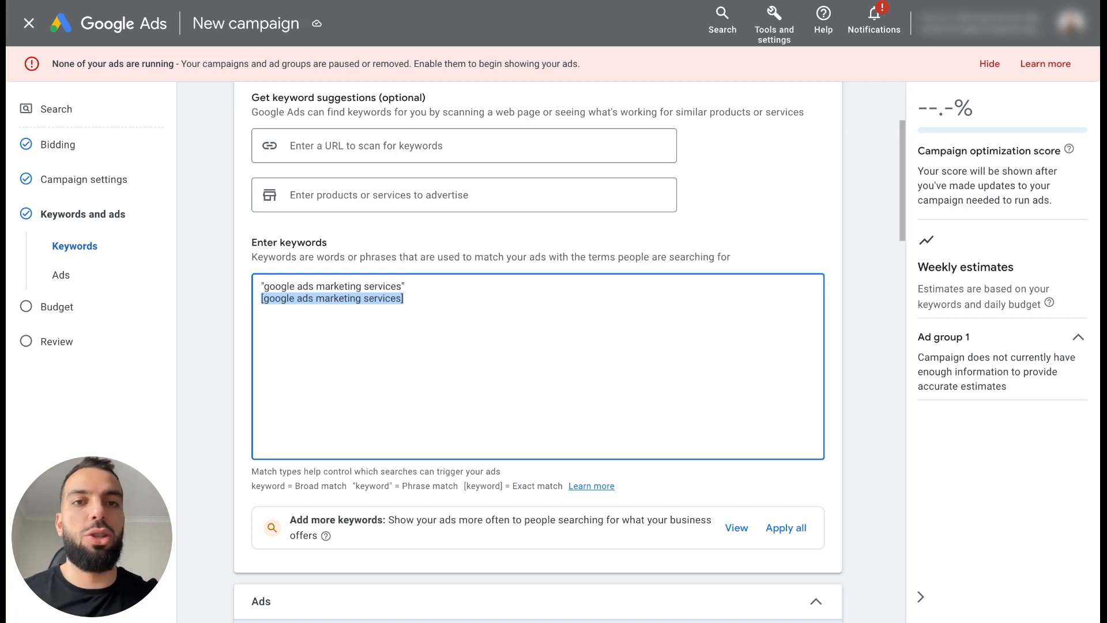
{"action": "key", "text": "BackSpace"}
{"action": "type", "text": "\"google ads agency\" \"ppc advertising\" \"google ads advertising\""}
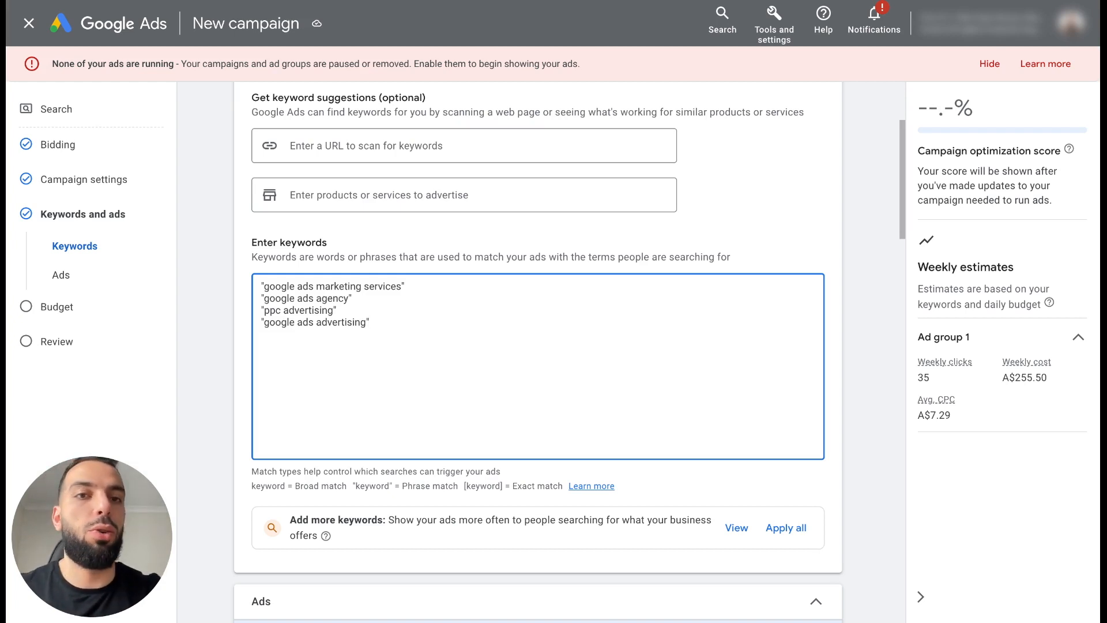
Set the ad's final URL to highmotionmarketing.com/.
{"action": "scroll", "coordinate": [537, 352], "scroll_direction": "down", "scroll_amount": 4}
{"action": "scroll", "coordinate": [537, 353], "scroll_direction": "down", "scroll_amount": 5}
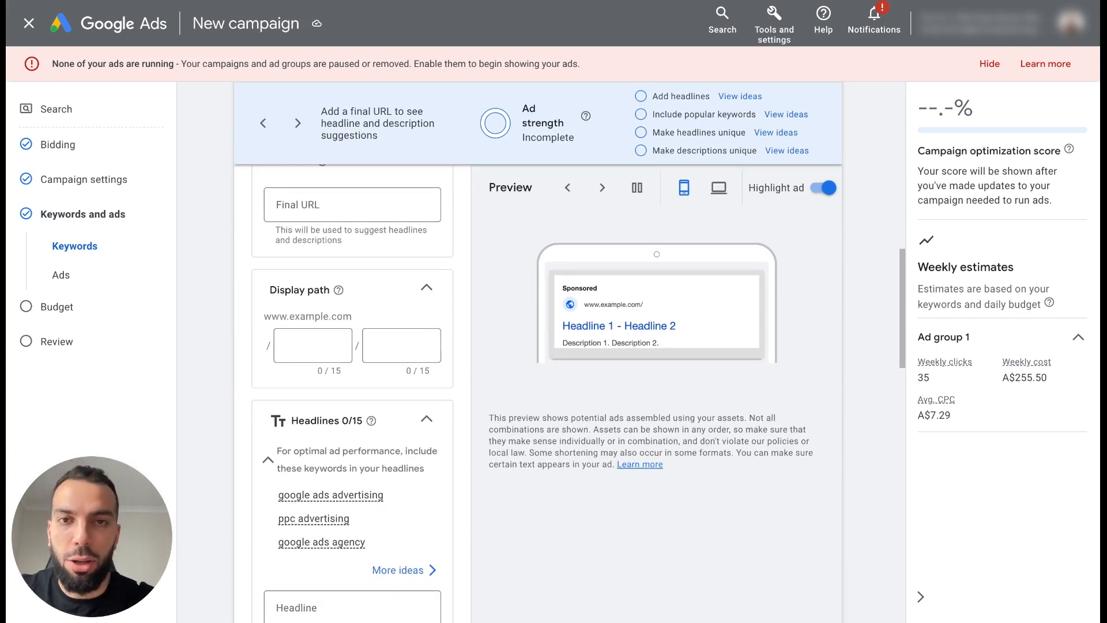
{"action": "scroll", "coordinate": [537, 353], "scroll_direction": "up", "scroll_amount": 1}
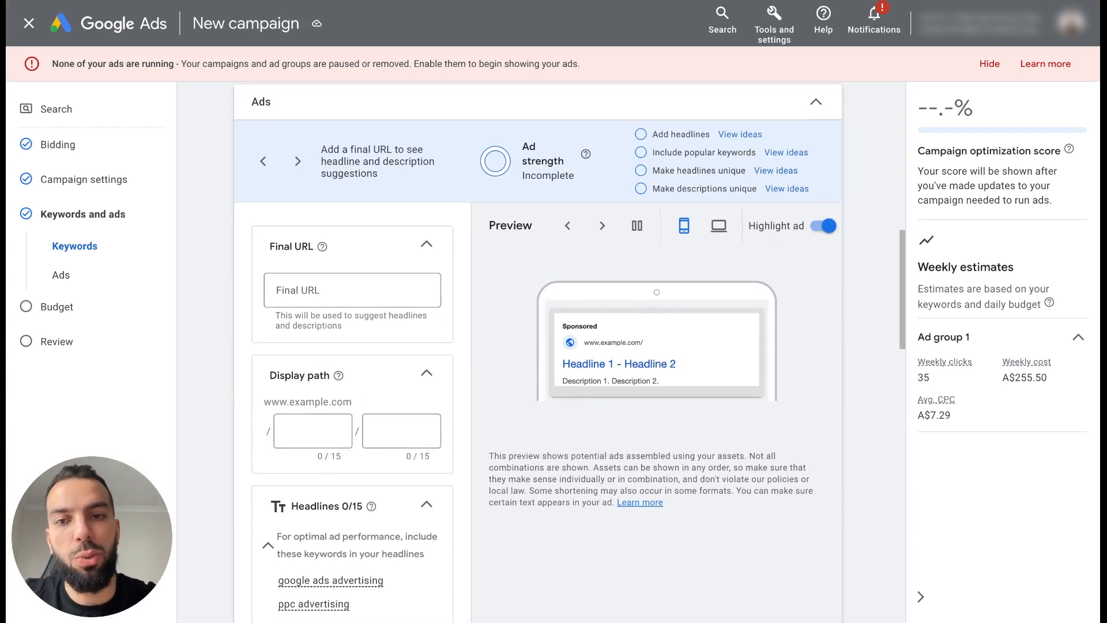
{"action": "left_click", "coordinate": [359, 294]}
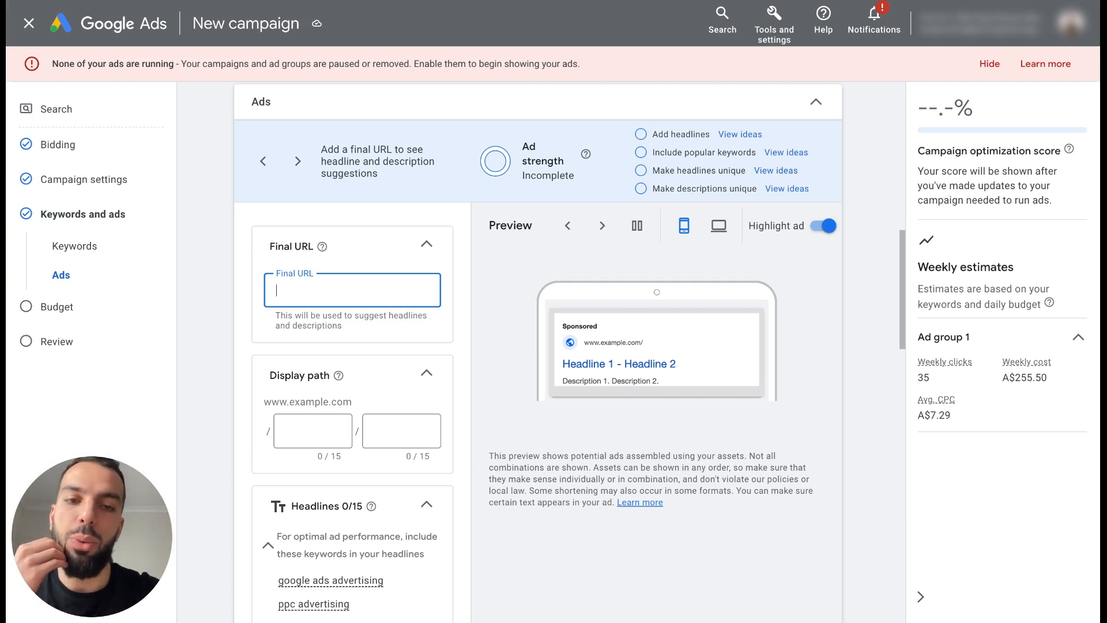
{"action": "scroll", "coordinate": [344, 234], "scroll_direction": "down", "scroll_amount": 1}
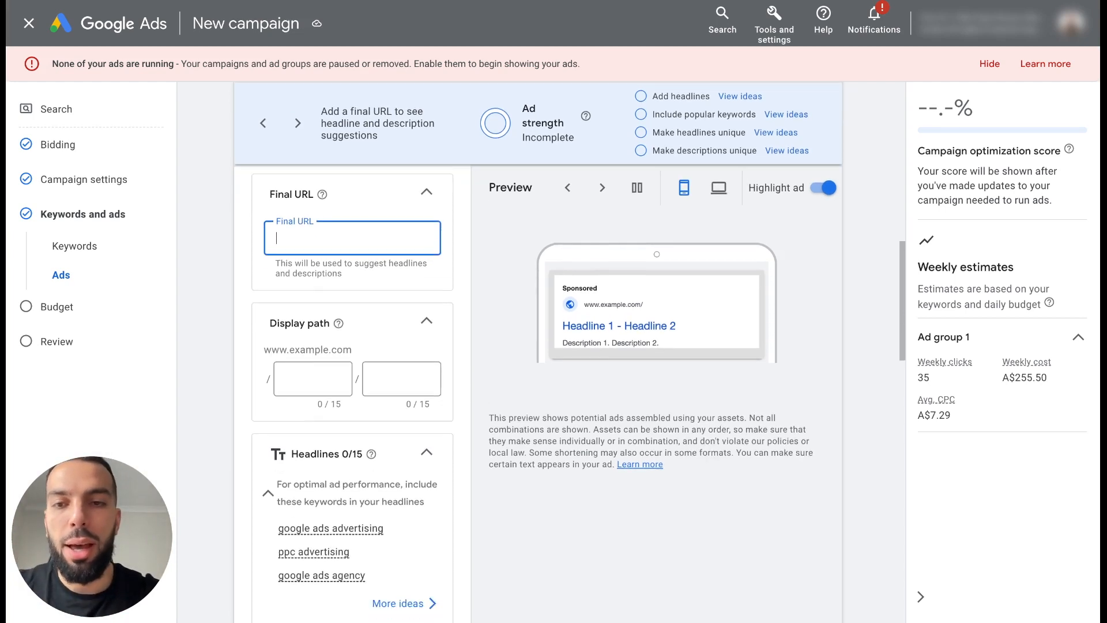
{"action": "type", "text": "highmotionmarketing.com/"}
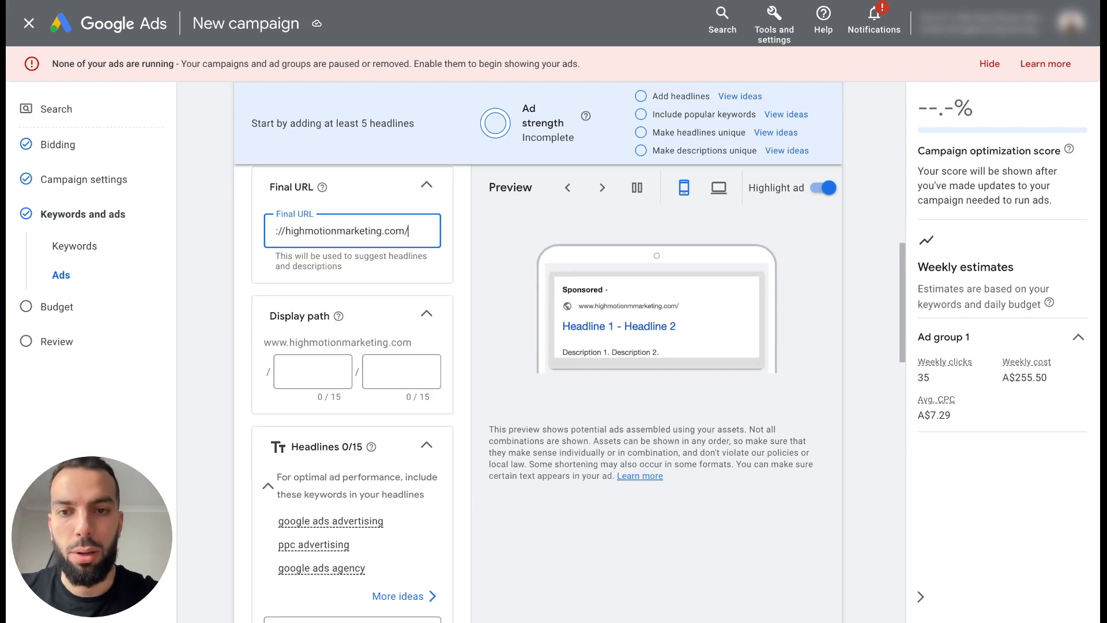
Set the ad's display path to googleads in the first part and services in the second.
{"action": "left_click", "coordinate": [313, 371]}
{"action": "scroll", "coordinate": [311, 368], "scroll_direction": "down", "scroll_amount": 1}
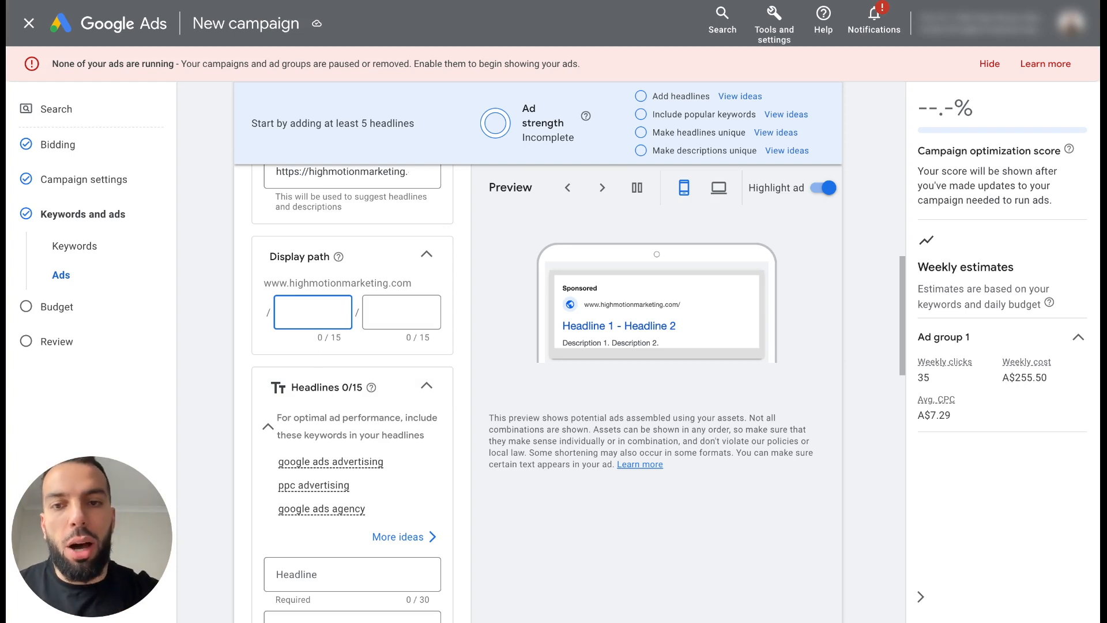
{"action": "type", "text": "g"}
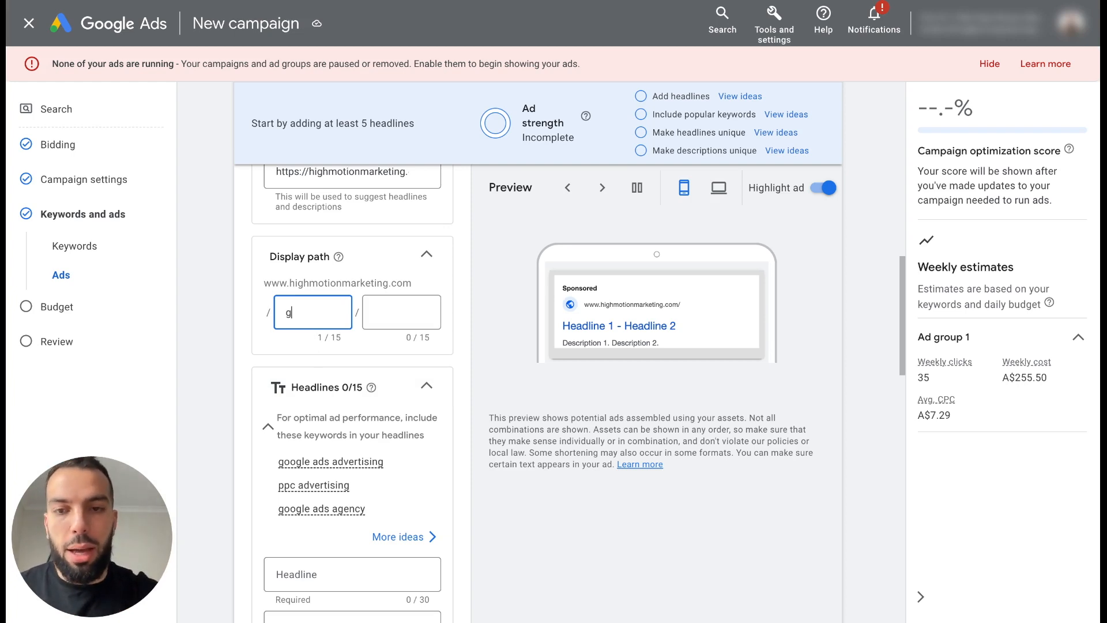
{"action": "type", "text": "oogleads"}
{"action": "left_click", "coordinate": [397, 316]}
{"action": "type", "text": "services"}
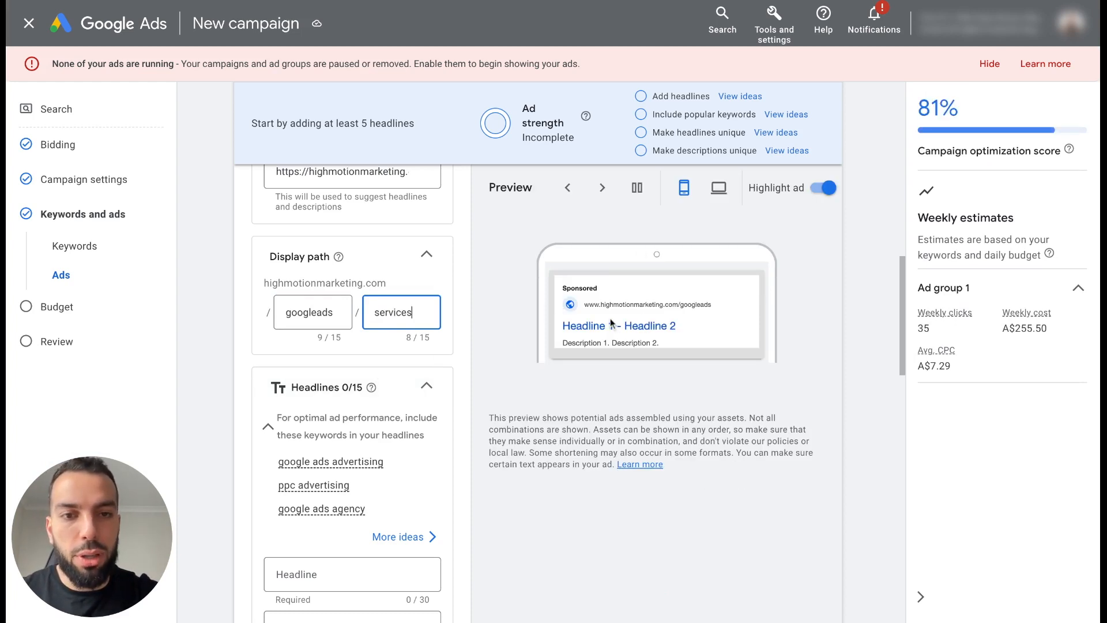
{"action": "key", "text": "ctrl+plus"}
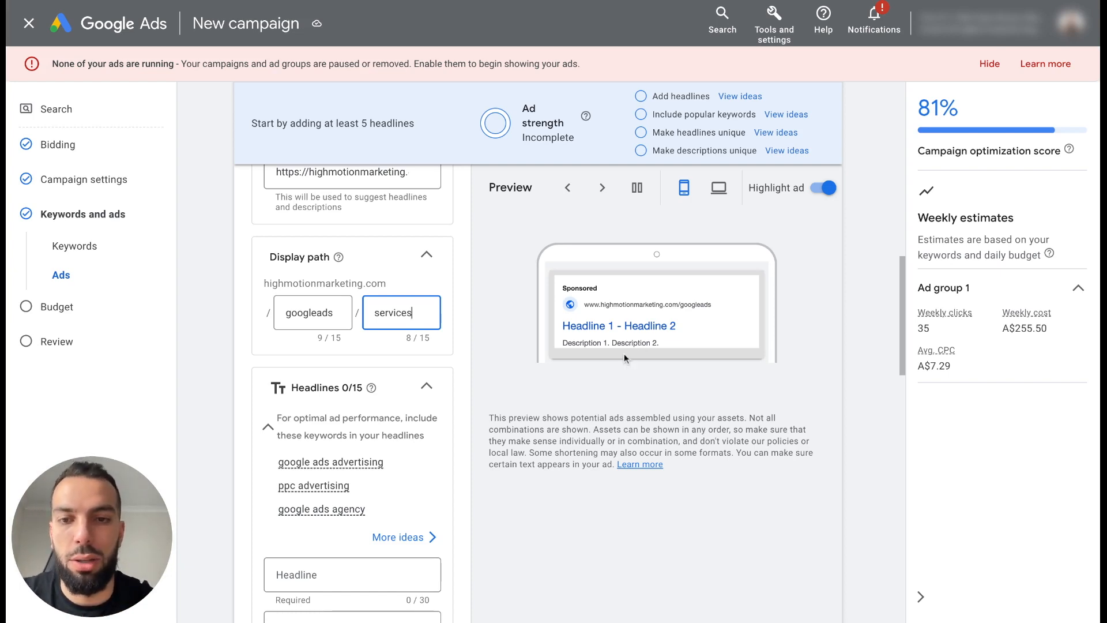
Copy the suggested keyword google ads agency into the first headline and capitalise it as Google Ads Agency.
{"action": "scroll", "coordinate": [352, 429], "scroll_direction": "down", "scroll_amount": 3}
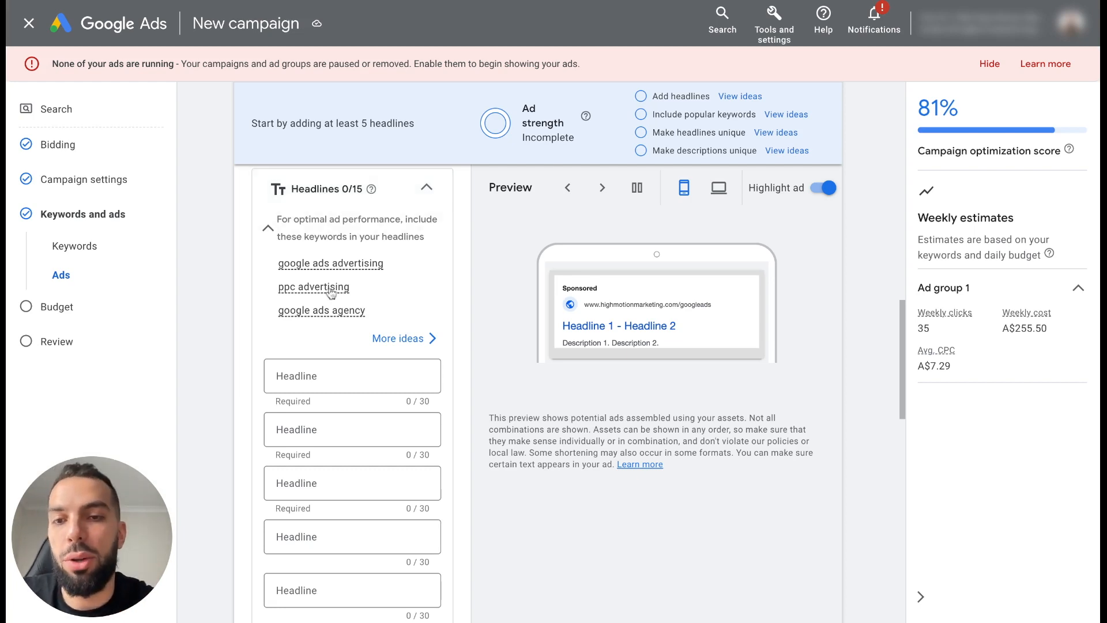
{"action": "mouse_move", "coordinate": [323, 266]}
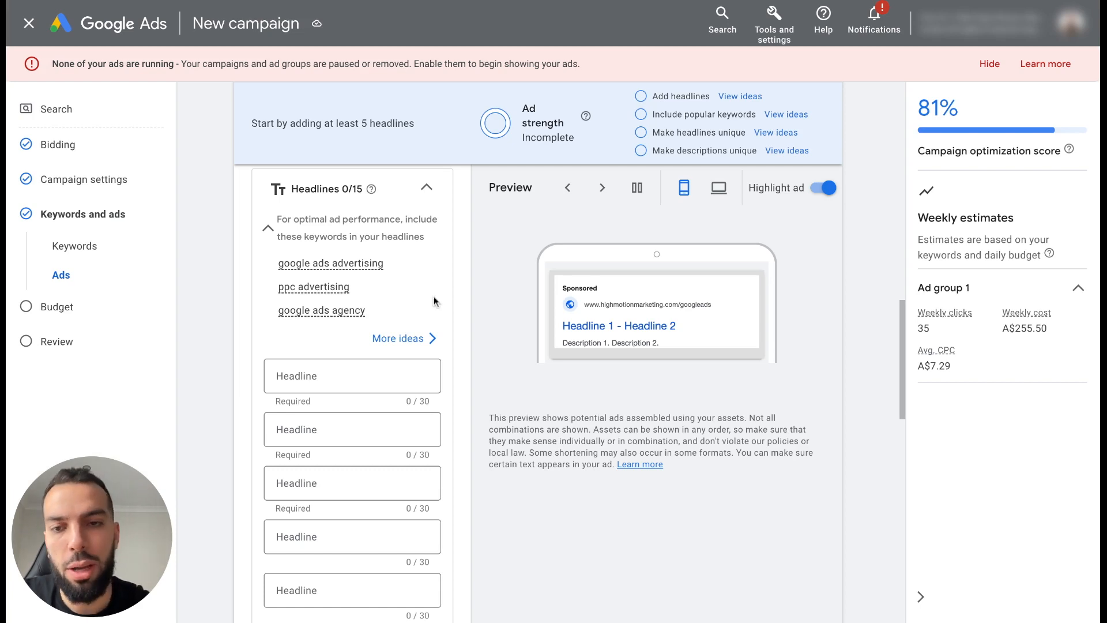
{"action": "triple_click", "coordinate": [353, 314]}
{"action": "key", "text": "ctrl+c"}
{"action": "left_click", "coordinate": [329, 363]}
{"action": "key", "text": "ctrl+v"}
{"action": "left_click", "coordinate": [281, 378]}
{"action": "key", "text": "BackSpace"}
{"action": "type", "text": "G"}
{"action": "left_click", "coordinate": [312, 376]}
{"action": "key", "text": "BackSpace"}
{"action": "type", "text": "A"}
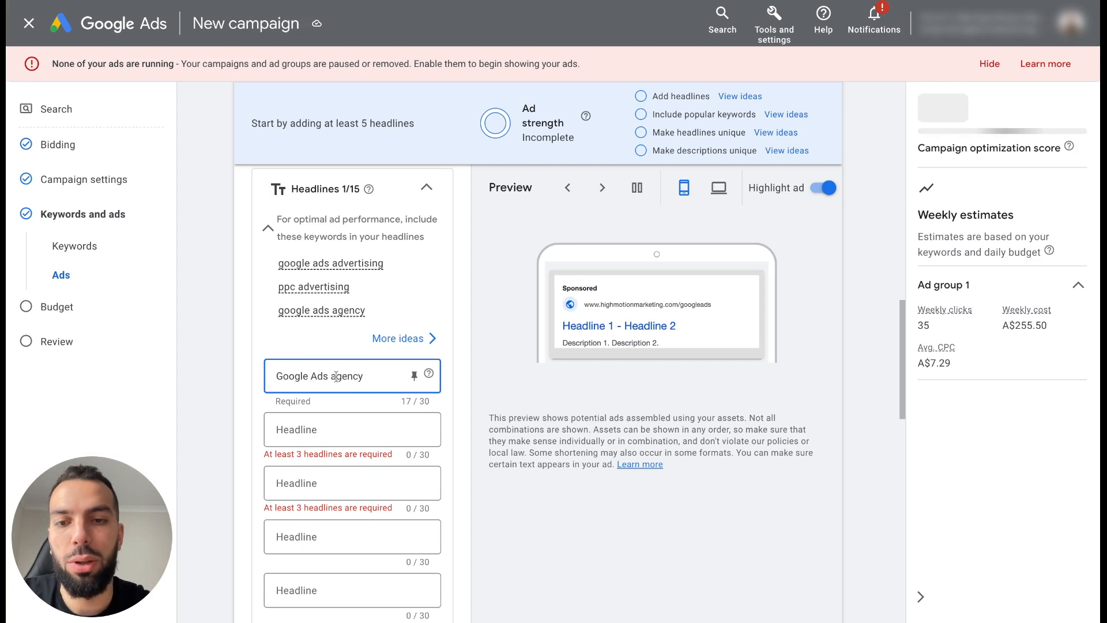
{"action": "key", "text": "BackSpace"}
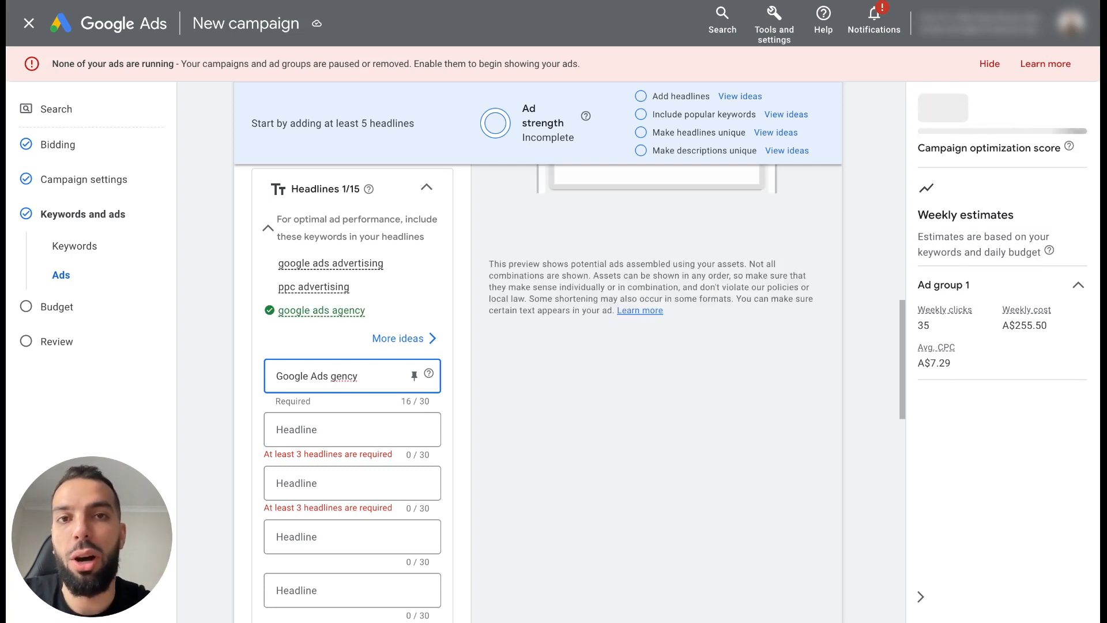
{"action": "type", "text": "A"}
{"action": "left_click", "coordinate": [336, 426]}
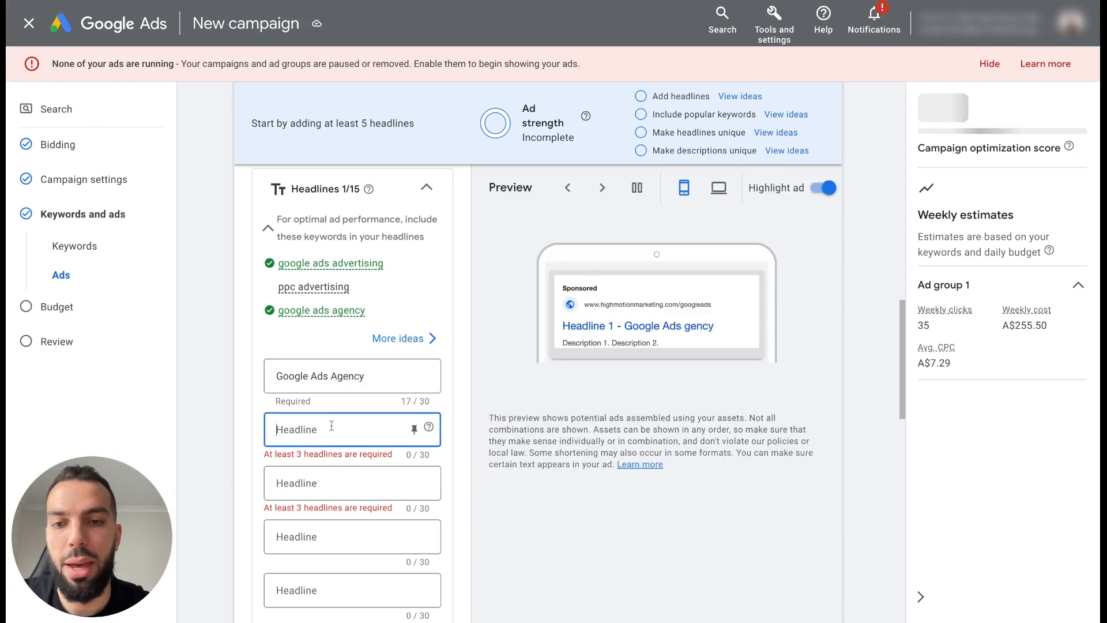
{"action": "left_click", "coordinate": [339, 326]}
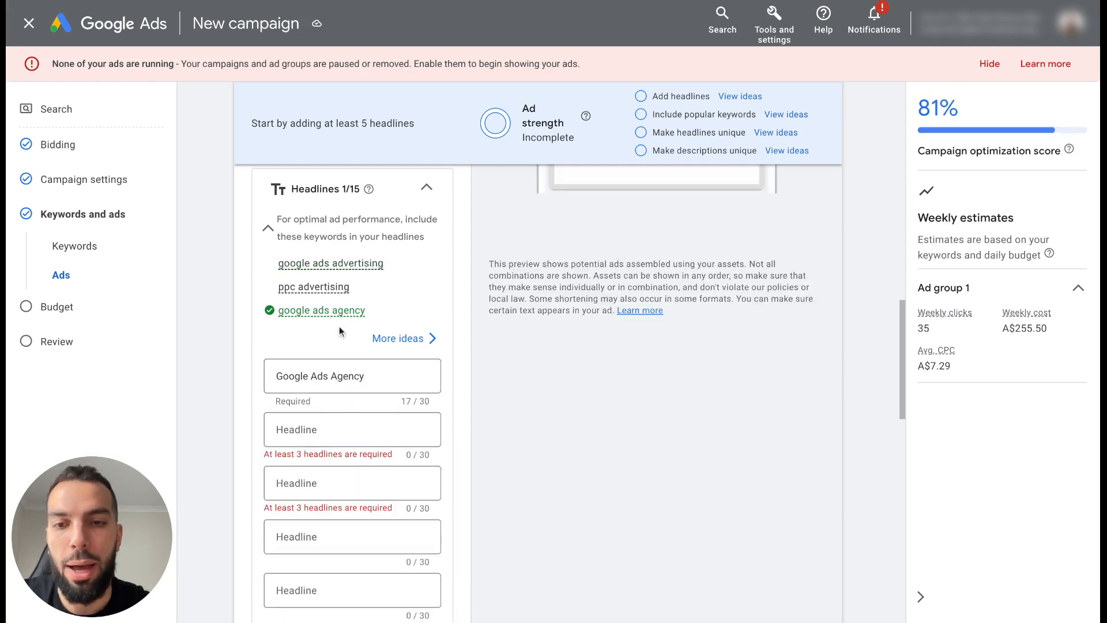
Review the ad preview and headlines, and add one more empty headline field at the end of the list.
{"action": "scroll", "coordinate": [369, 369], "scroll_direction": "up", "scroll_amount": 5}
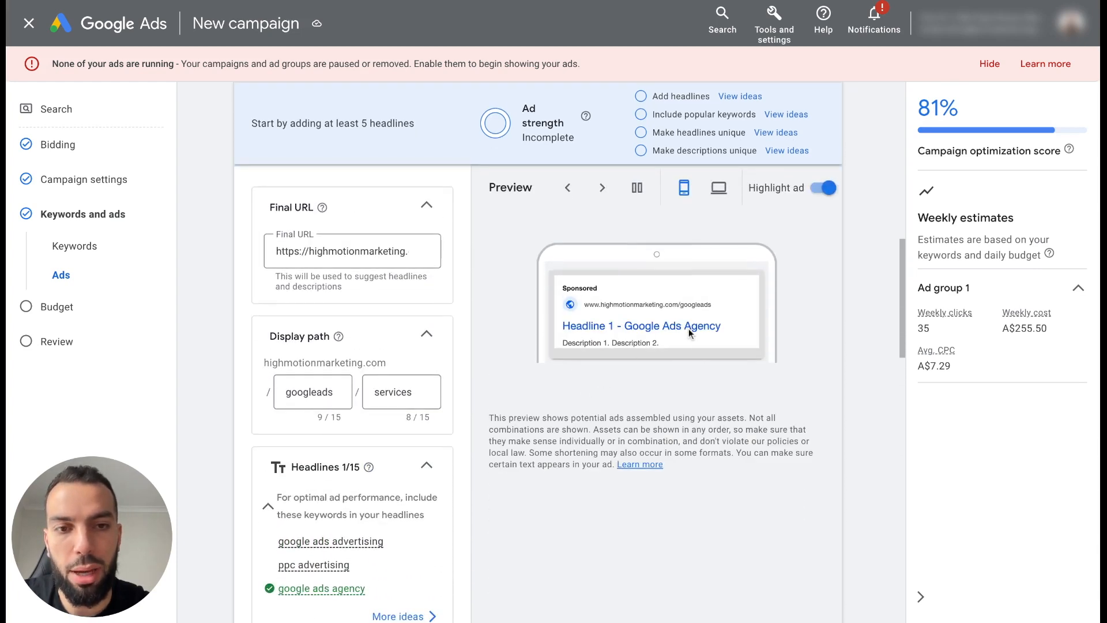
{"action": "scroll", "coordinate": [342, 398], "scroll_direction": "down", "scroll_amount": 5}
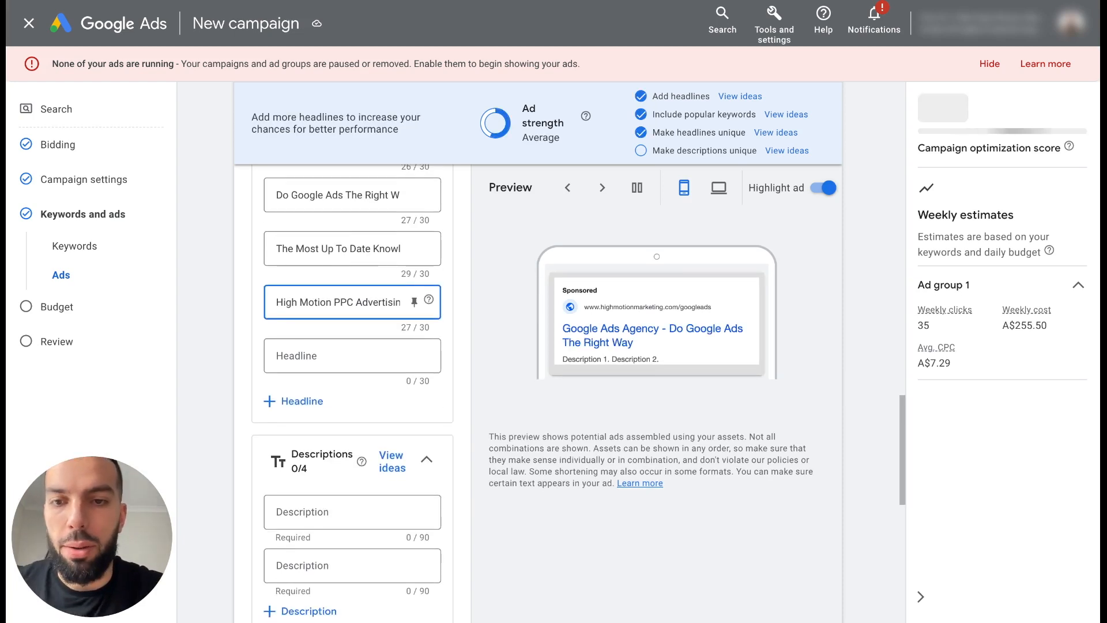
{"action": "scroll", "coordinate": [352, 403], "scroll_direction": "up", "scroll_amount": 6}
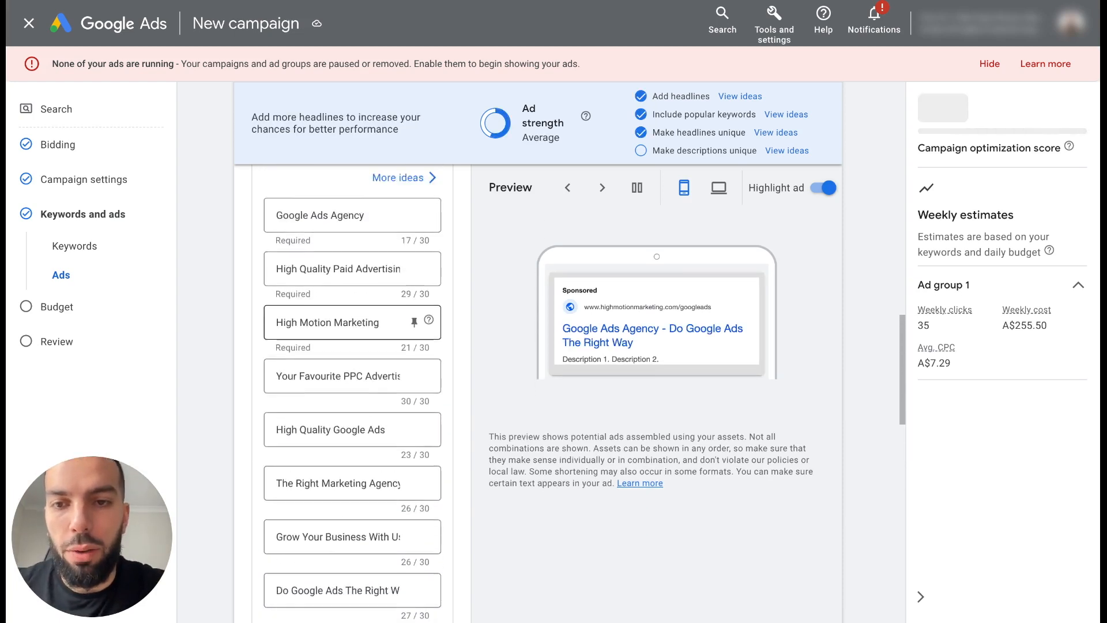
{"action": "scroll", "coordinate": [369, 249], "scroll_direction": "up", "scroll_amount": 1}
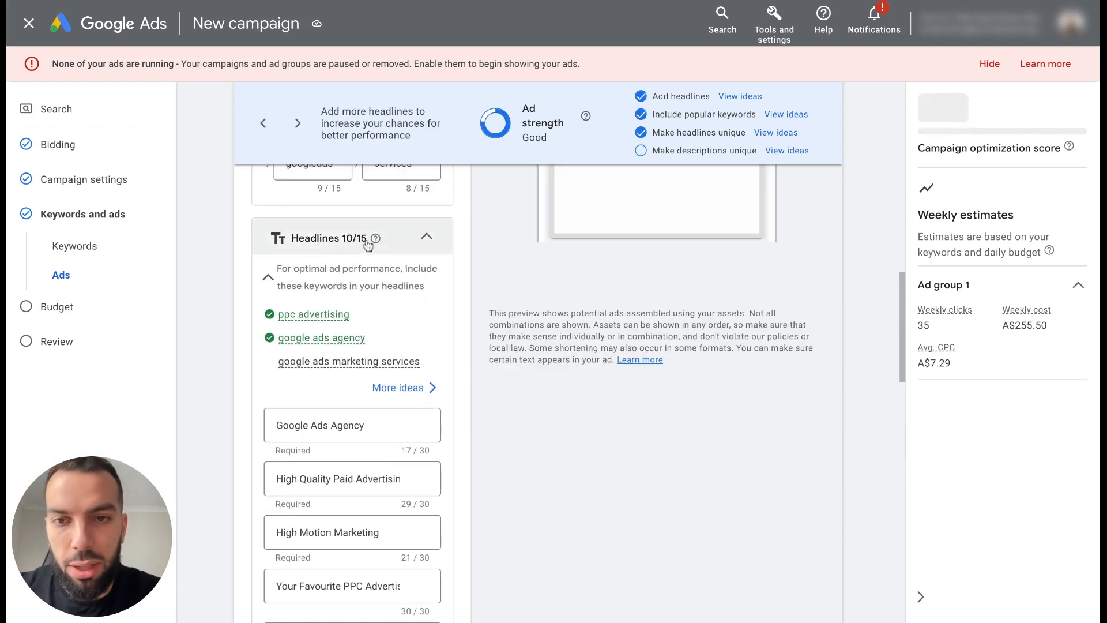
{"action": "scroll", "coordinate": [368, 323], "scroll_direction": "down", "scroll_amount": 4}
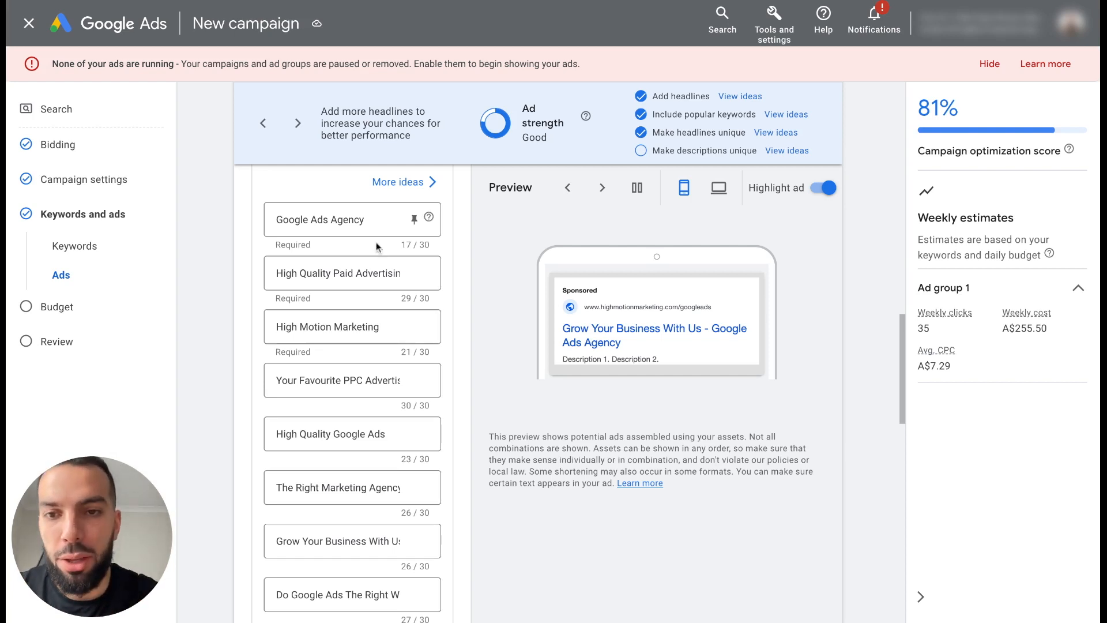
{"action": "scroll", "coordinate": [366, 418], "scroll_direction": "down", "scroll_amount": 6}
{"action": "left_click", "coordinate": [365, 415]}
{"action": "scroll", "coordinate": [365, 418], "scroll_direction": "down", "scroll_amount": 1}
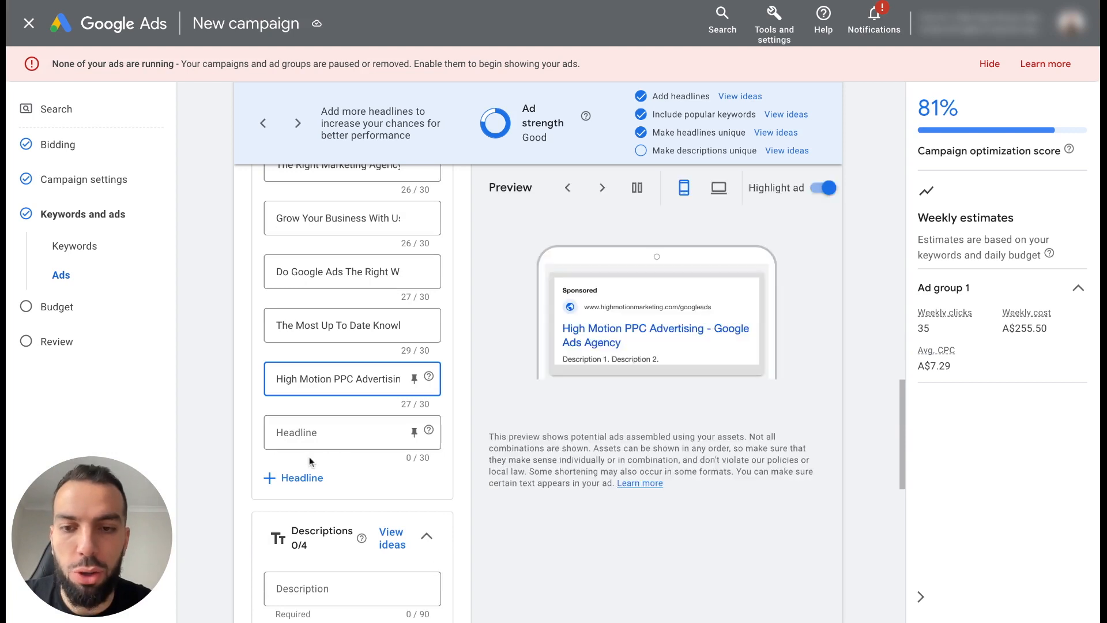
{"action": "left_click", "coordinate": [296, 476]}
{"action": "scroll", "coordinate": [327, 478], "scroll_direction": "down", "scroll_amount": 2}
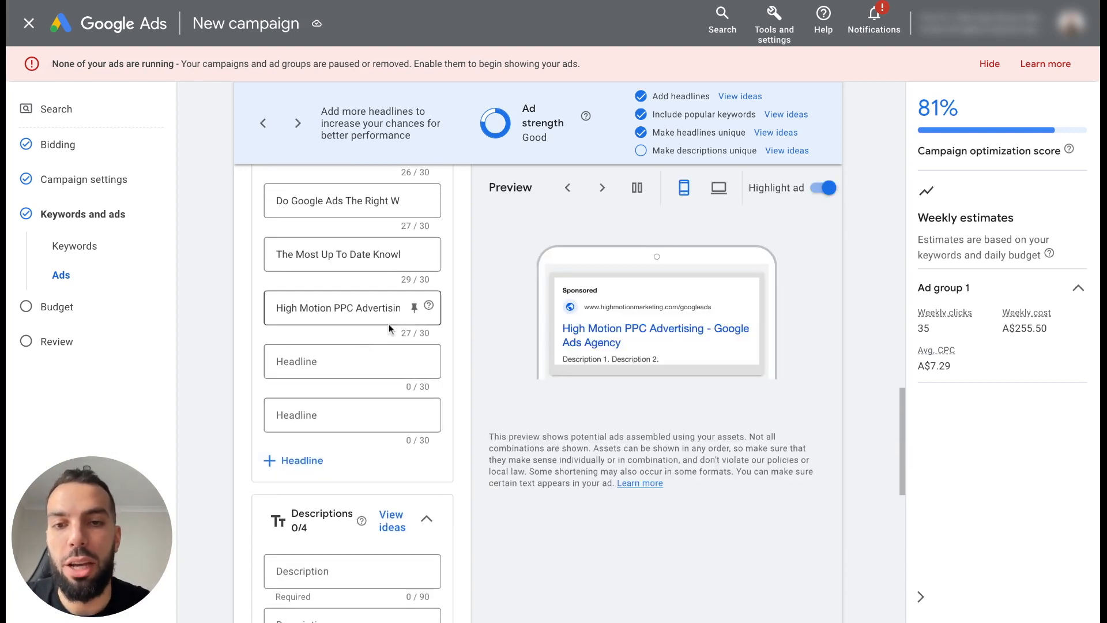
Enter the descriptions "We Offer Focused and Effective Google Ads for Your Business" and "High Motion – Top Quality PPC Advertising To Ensure We Help Your Business Grow".
{"action": "scroll", "coordinate": [389, 323], "scroll_direction": "up", "scroll_amount": 4}
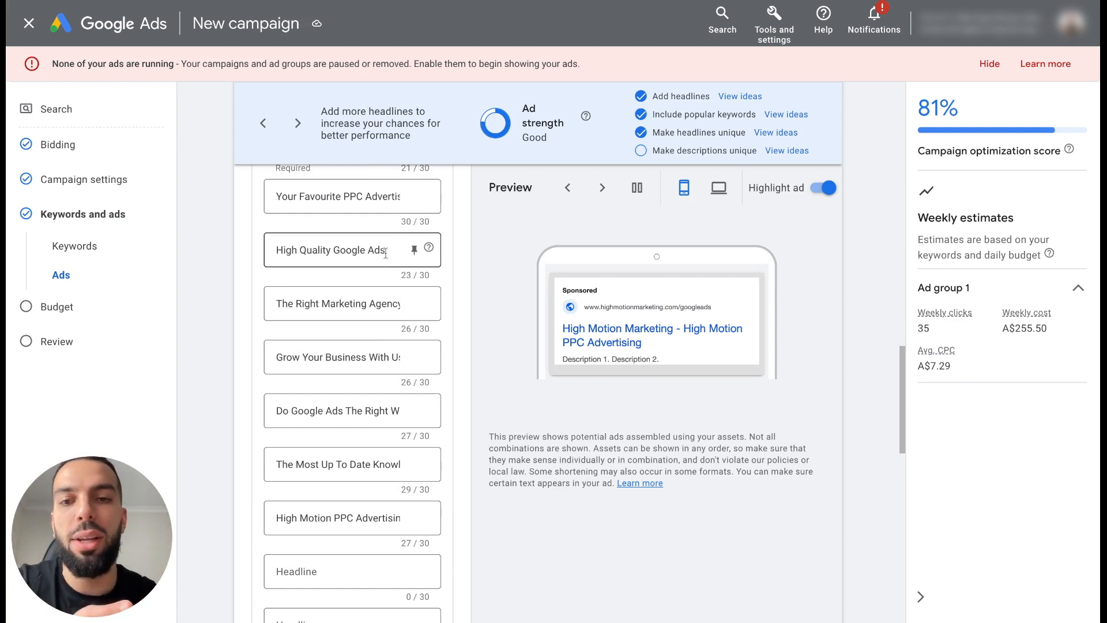
{"action": "scroll", "coordinate": [384, 299], "scroll_direction": "down", "scroll_amount": 2}
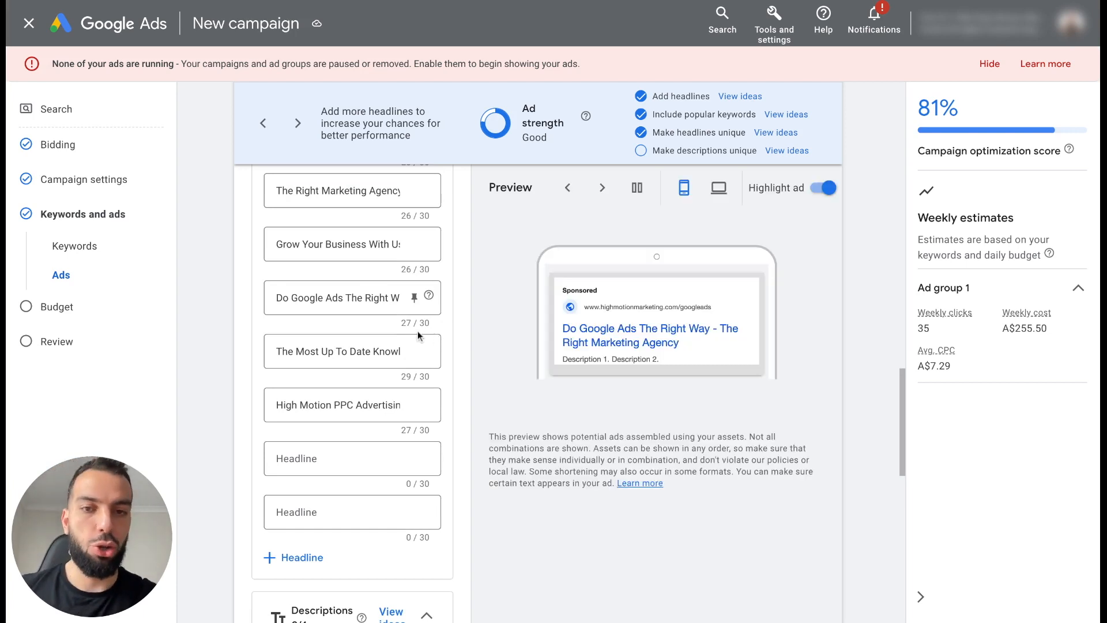
{"action": "scroll", "coordinate": [404, 346], "scroll_direction": "down", "scroll_amount": 5}
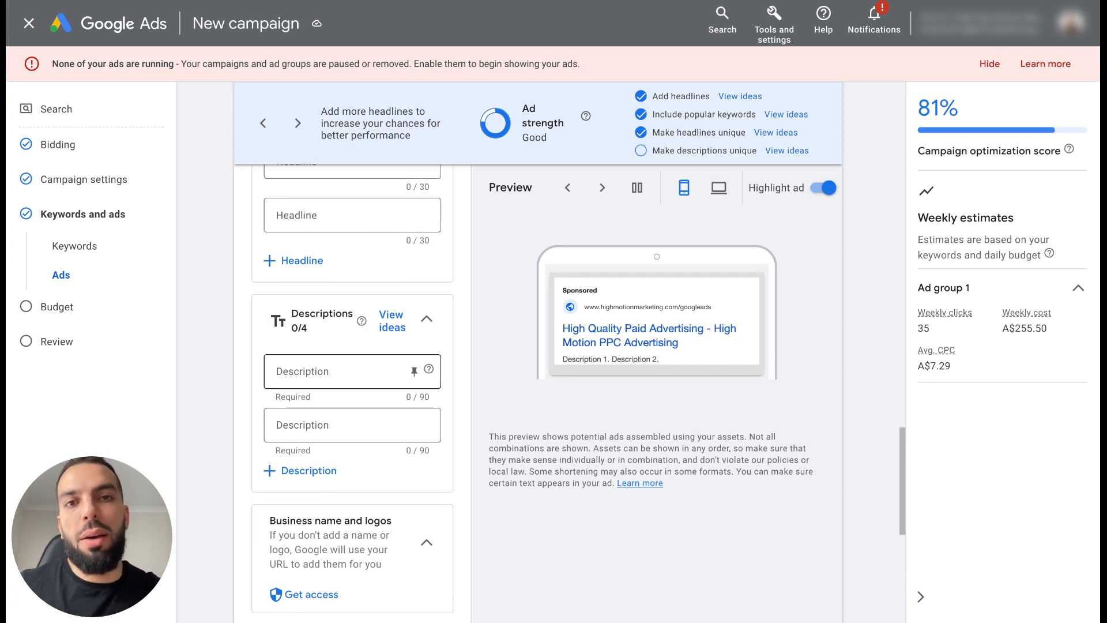
{"action": "left_click", "coordinate": [340, 372]}
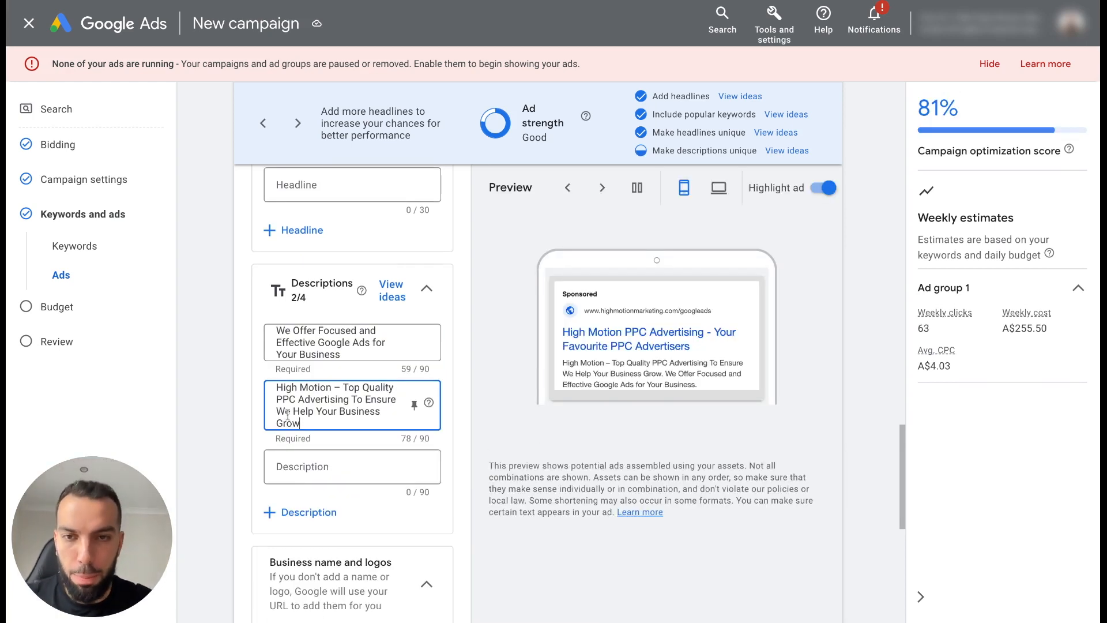
Examine how the headlines and descriptions combine in the ad, comparing its desktop and mobile previews.
{"action": "scroll", "coordinate": [262, 382], "scroll_direction": "up", "scroll_amount": 4}
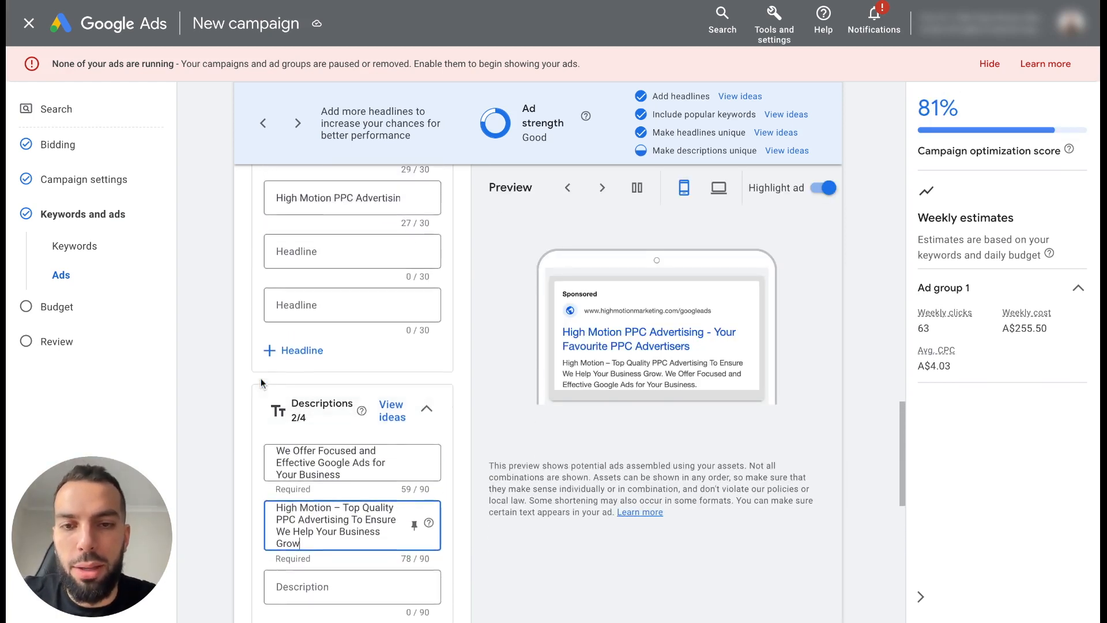
{"action": "scroll", "coordinate": [262, 382], "scroll_direction": "down", "scroll_amount": 6}
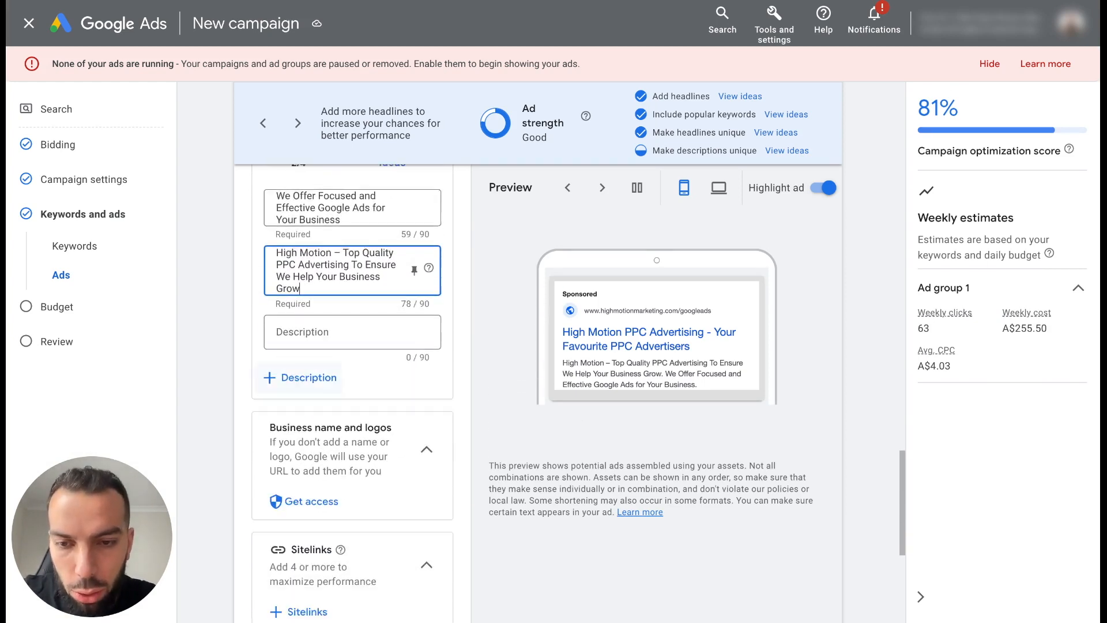
{"action": "scroll", "coordinate": [263, 383], "scroll_direction": "up", "scroll_amount": 5}
{"action": "scroll", "coordinate": [673, 305], "scroll_direction": "up", "scroll_amount": 1}
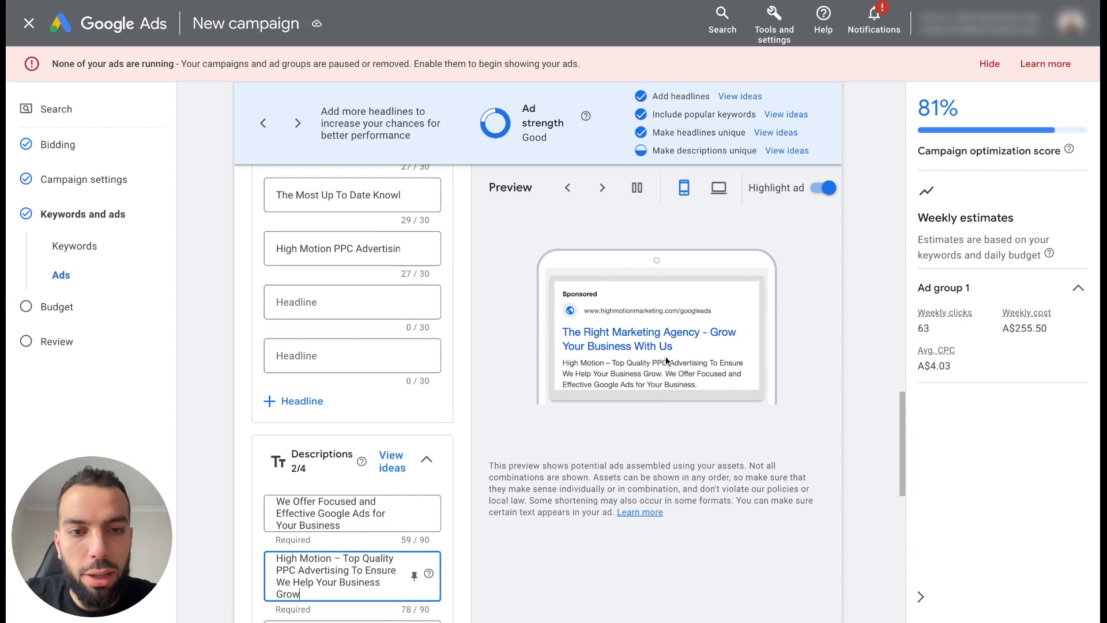
{"action": "scroll", "coordinate": [378, 346], "scroll_direction": "up", "scroll_amount": 6}
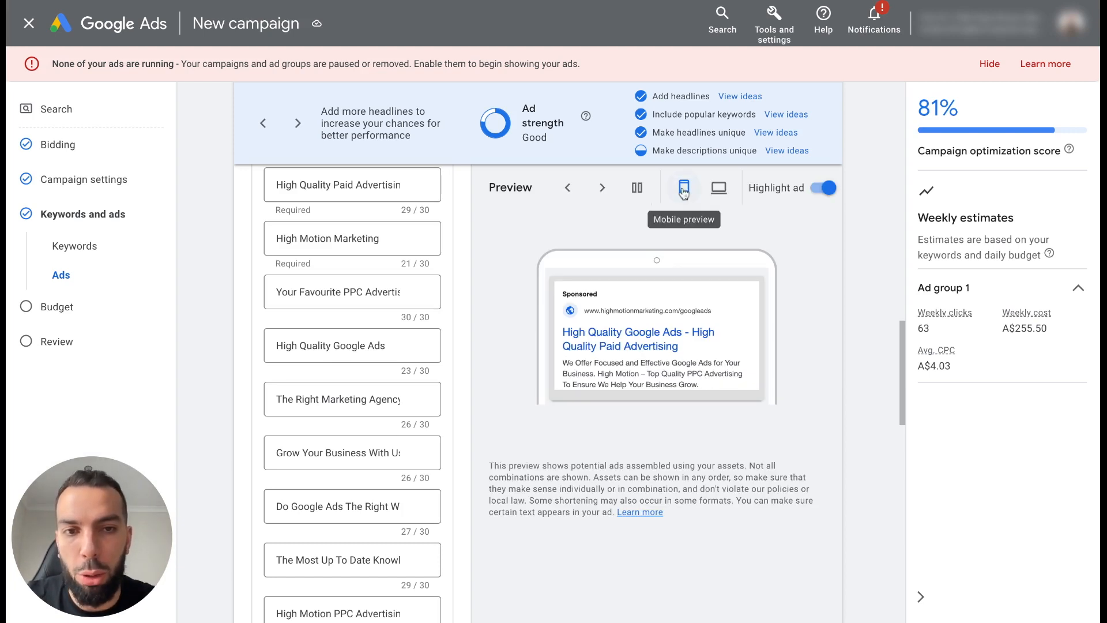
{"action": "left_click", "coordinate": [719, 189]}
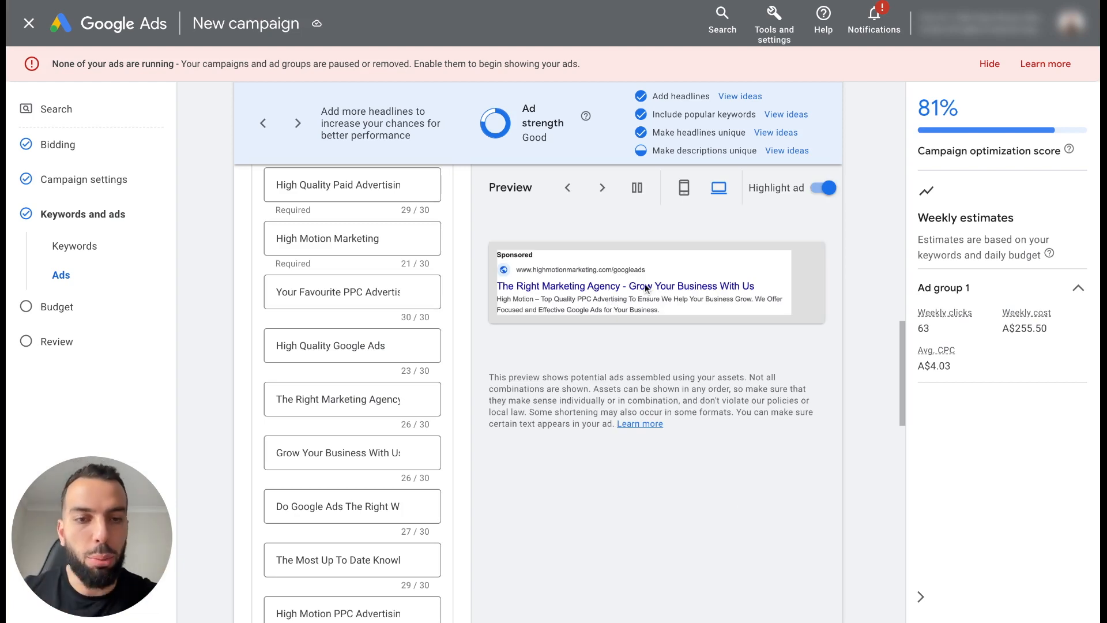
{"action": "left_click", "coordinate": [680, 197]}
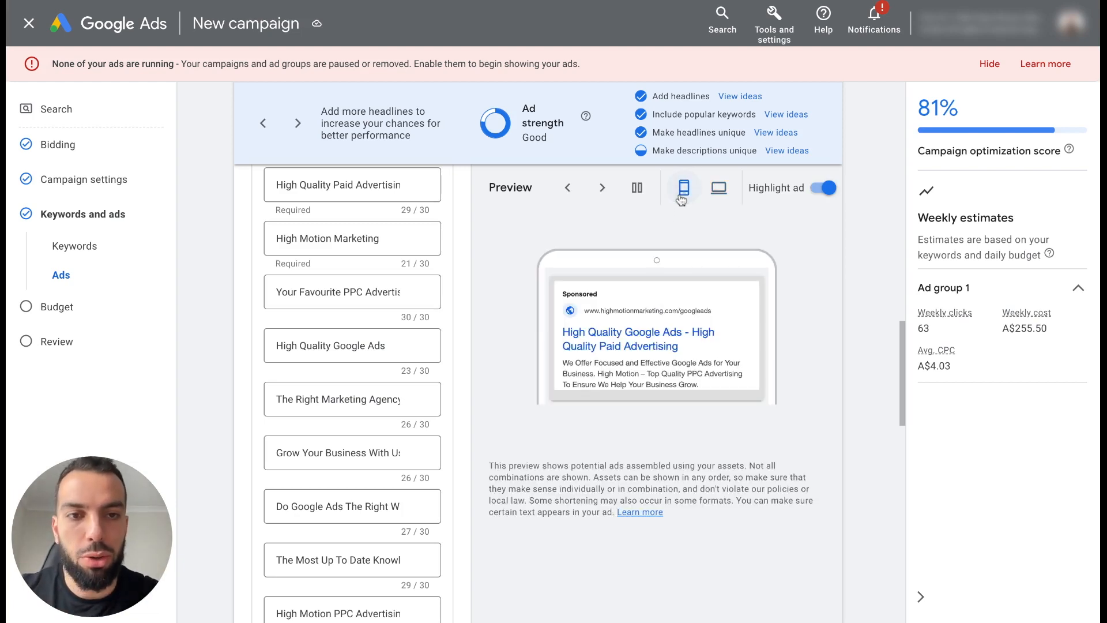
{"action": "left_click", "coordinate": [715, 194]}
{"action": "left_click", "coordinate": [684, 194]}
{"action": "left_click", "coordinate": [713, 194]}
{"action": "left_click", "coordinate": [685, 196]}
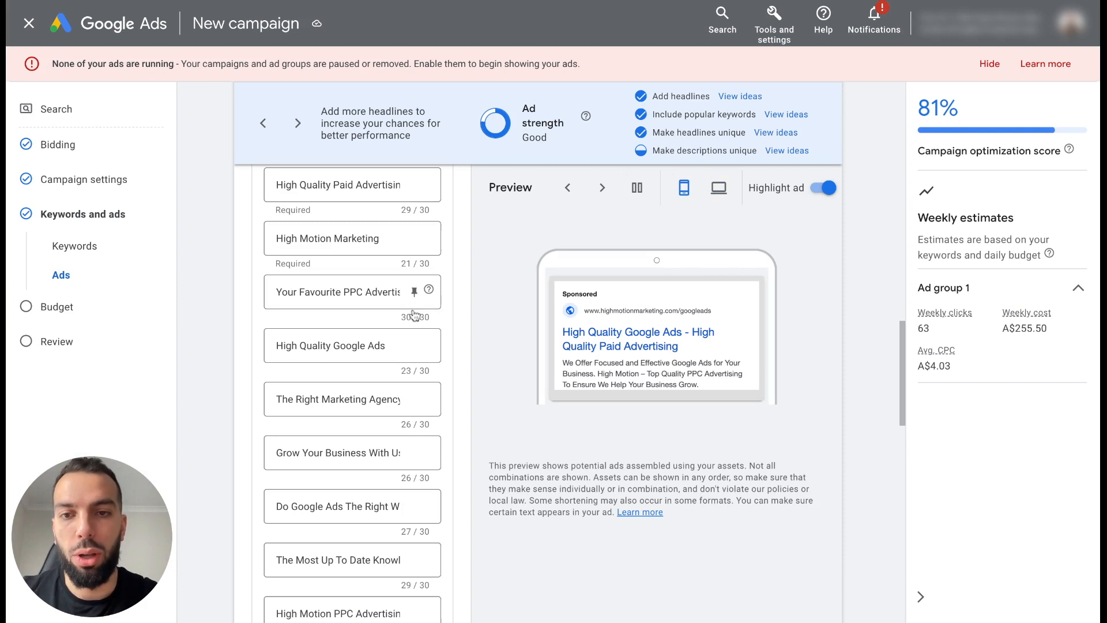
{"action": "scroll", "coordinate": [380, 261], "scroll_direction": "up", "scroll_amount": 1}
{"action": "scroll", "coordinate": [381, 261], "scroll_direction": "up", "scroll_amount": 1}
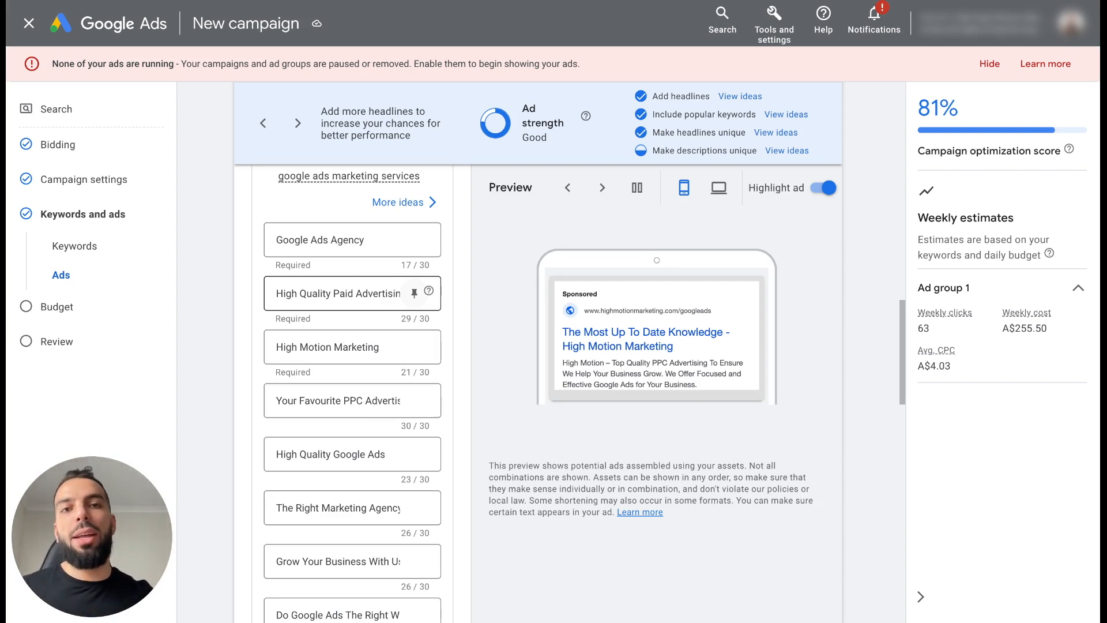
{"action": "scroll", "coordinate": [656, 346], "scroll_direction": "down", "scroll_amount": 5}
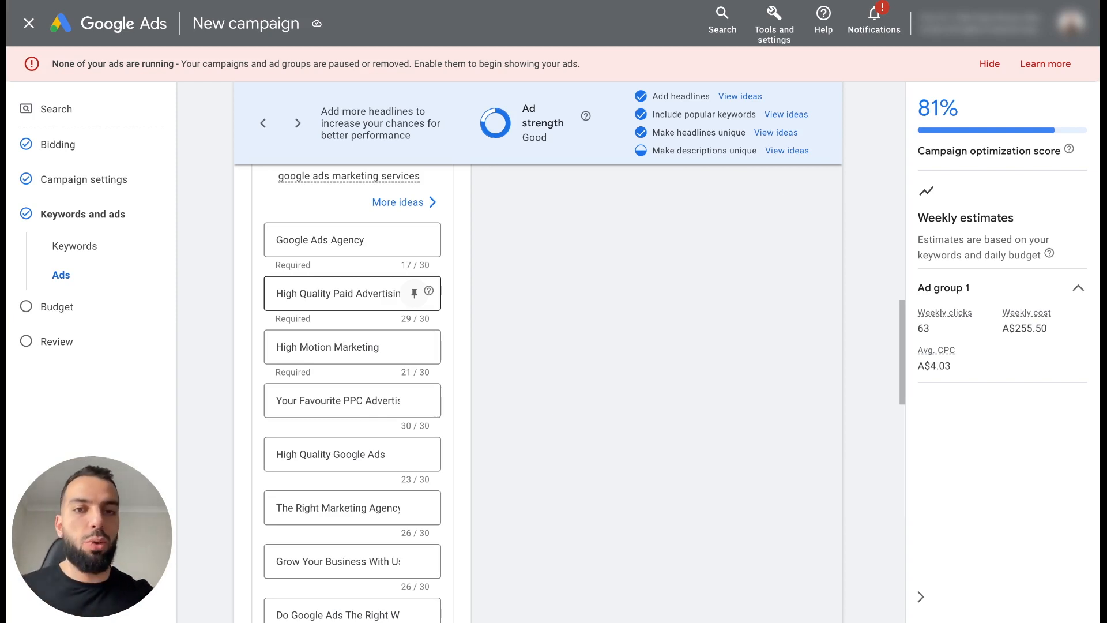
Pin the High Quality Paid Advertising headline so it shows only in position 1.
{"action": "scroll", "coordinate": [634, 352], "scroll_direction": "up", "scroll_amount": 5}
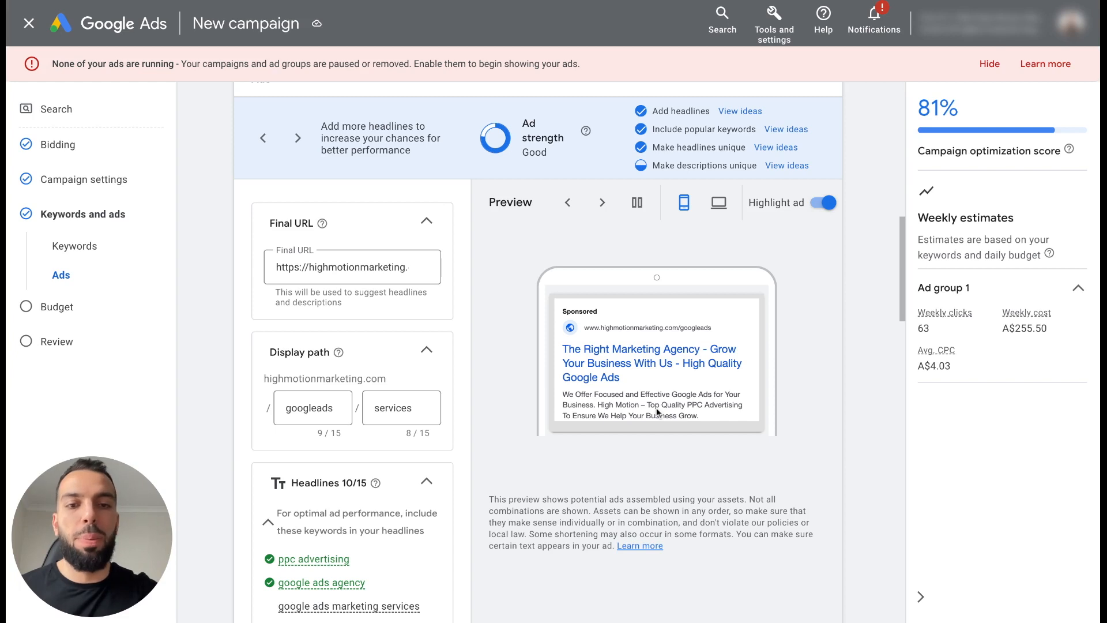
{"action": "scroll", "coordinate": [657, 412], "scroll_direction": "down", "scroll_amount": 8}
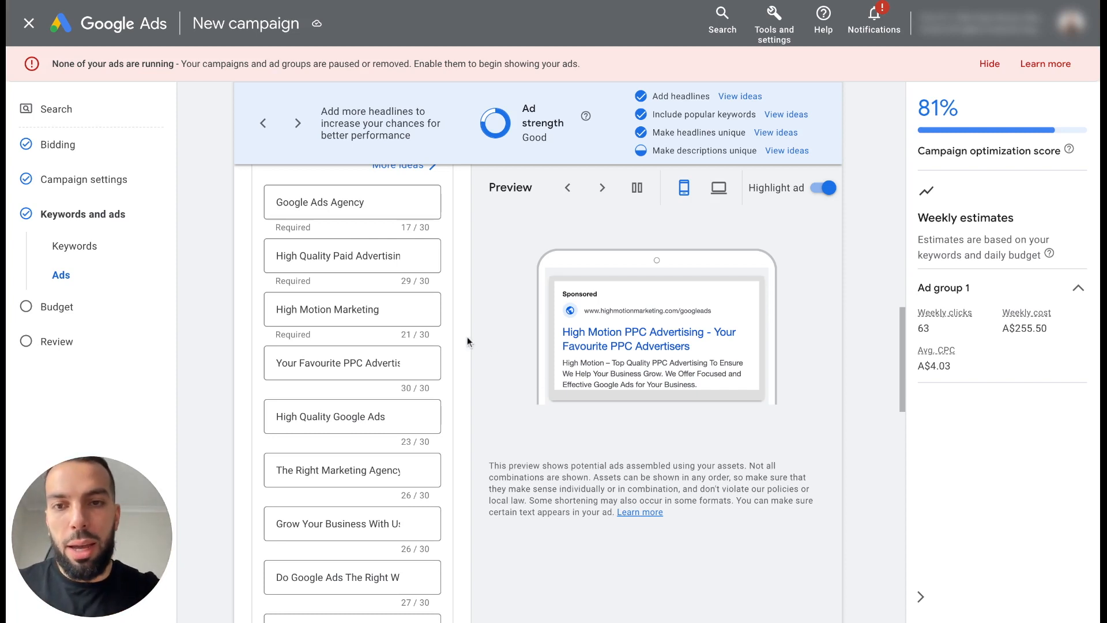
{"action": "left_click", "coordinate": [414, 257]}
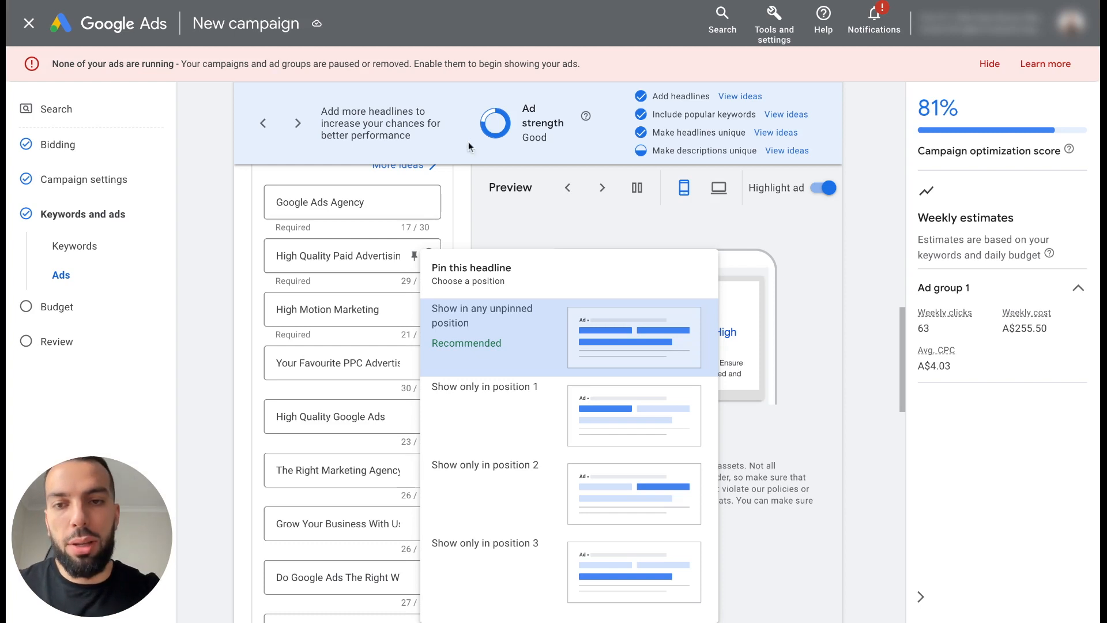
{"action": "left_click", "coordinate": [459, 417]}
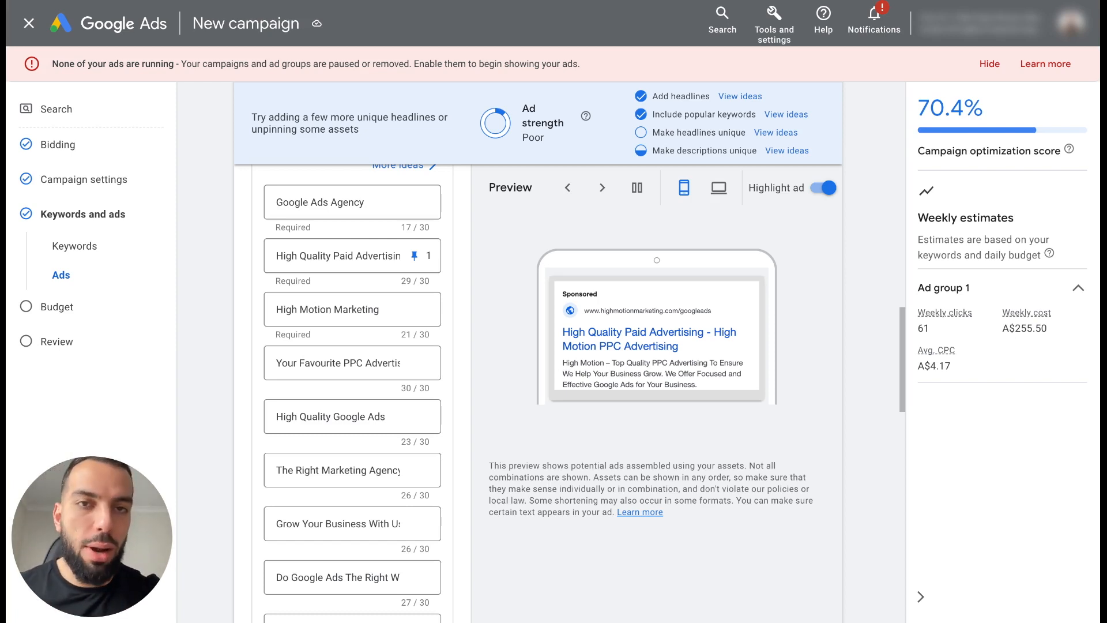
Check the pin position options for the first description without changing its position.
{"action": "scroll", "coordinate": [409, 334], "scroll_direction": "down", "scroll_amount": 8}
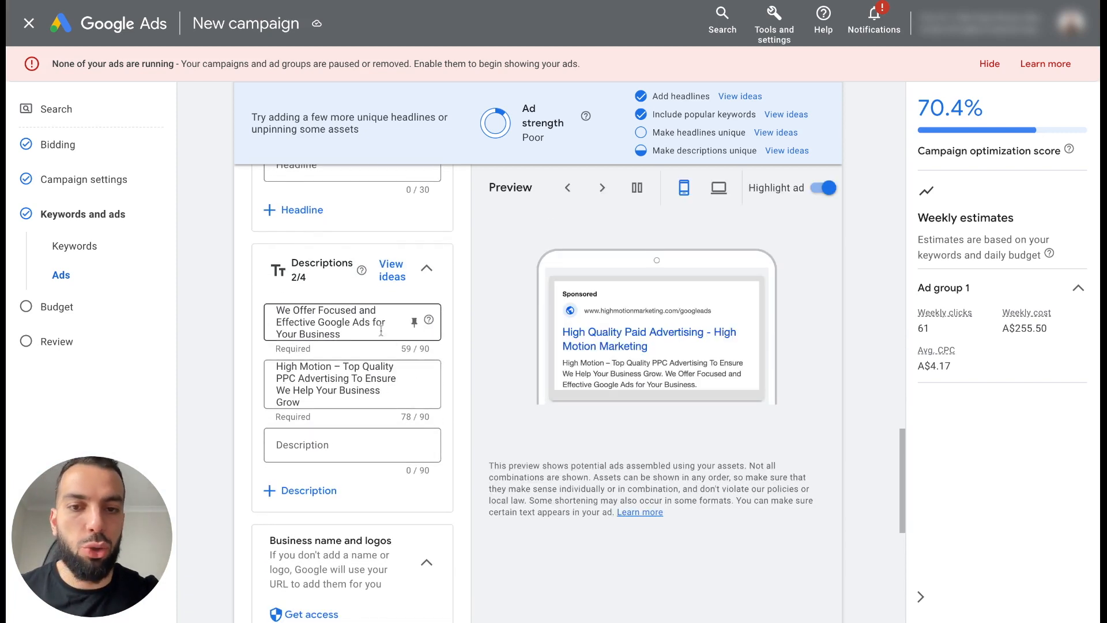
{"action": "left_click", "coordinate": [413, 321]}
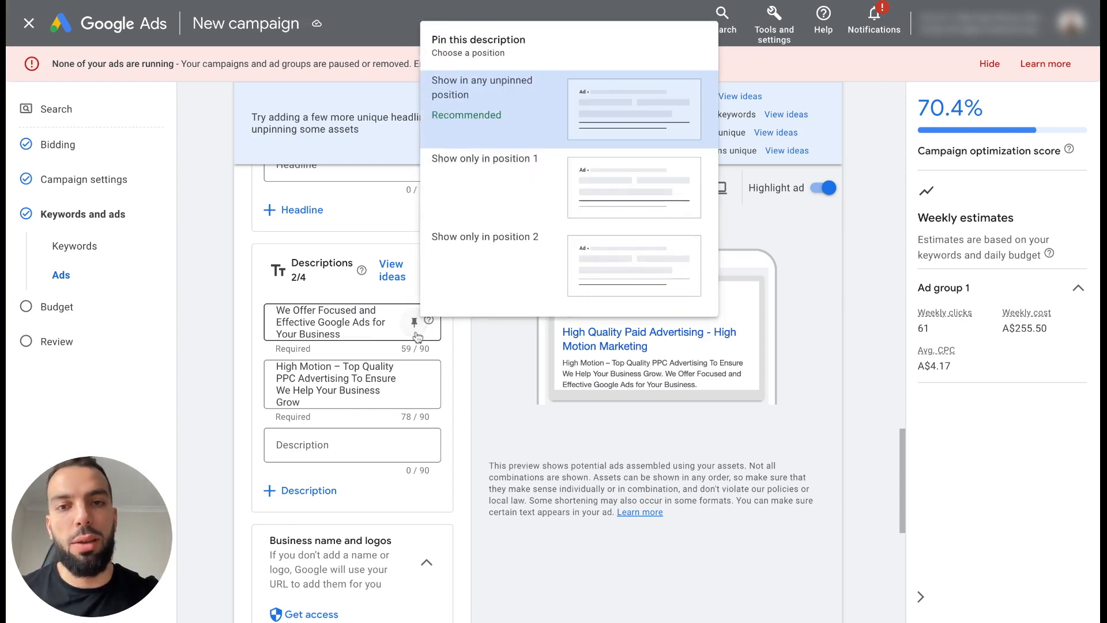
{"action": "left_click", "coordinate": [481, 345]}
Start adding campaign-level sitelinks and enter "test Sitelink" as the text of sitelink 1.
{"action": "scroll", "coordinate": [411, 364], "scroll_direction": "down", "scroll_amount": 5}
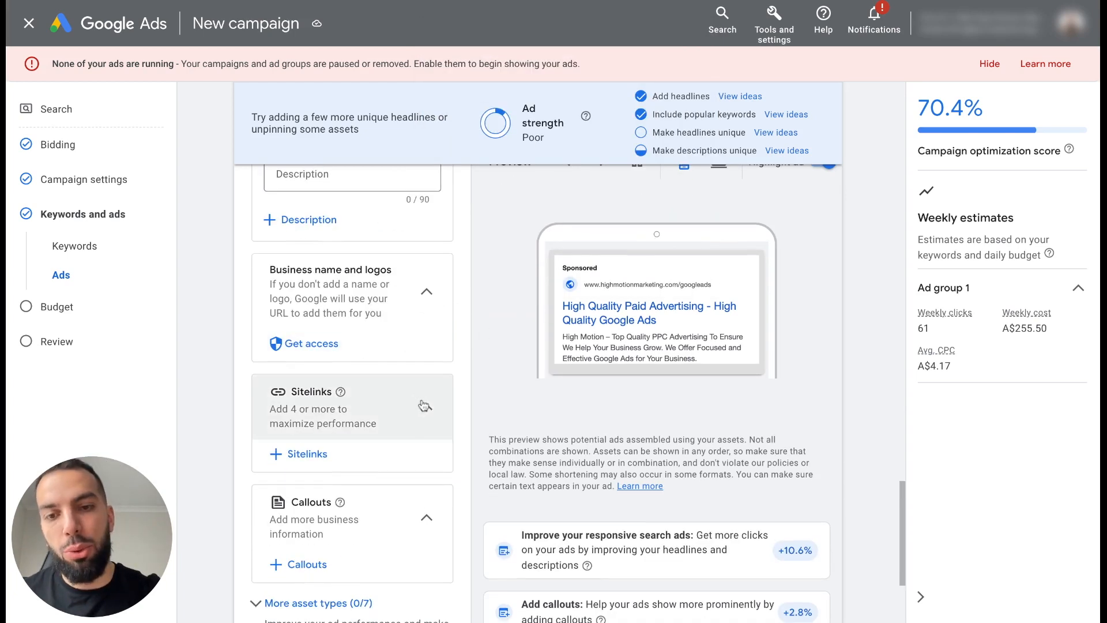
{"action": "left_click", "coordinate": [302, 453]}
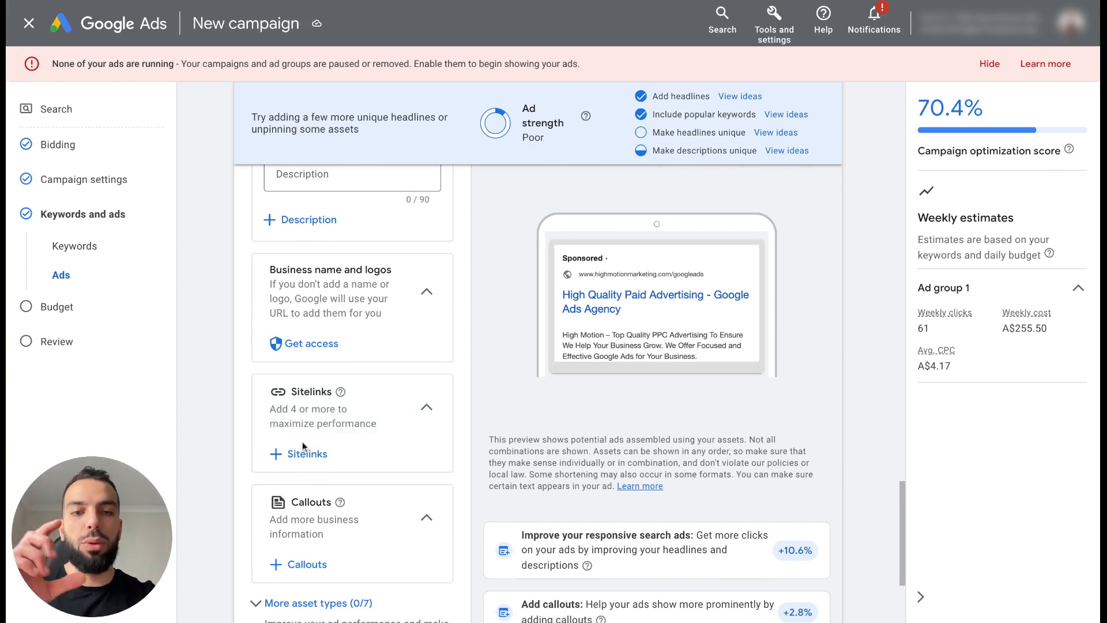
{"action": "scroll", "coordinate": [597, 372], "scroll_direction": "down", "scroll_amount": 1}
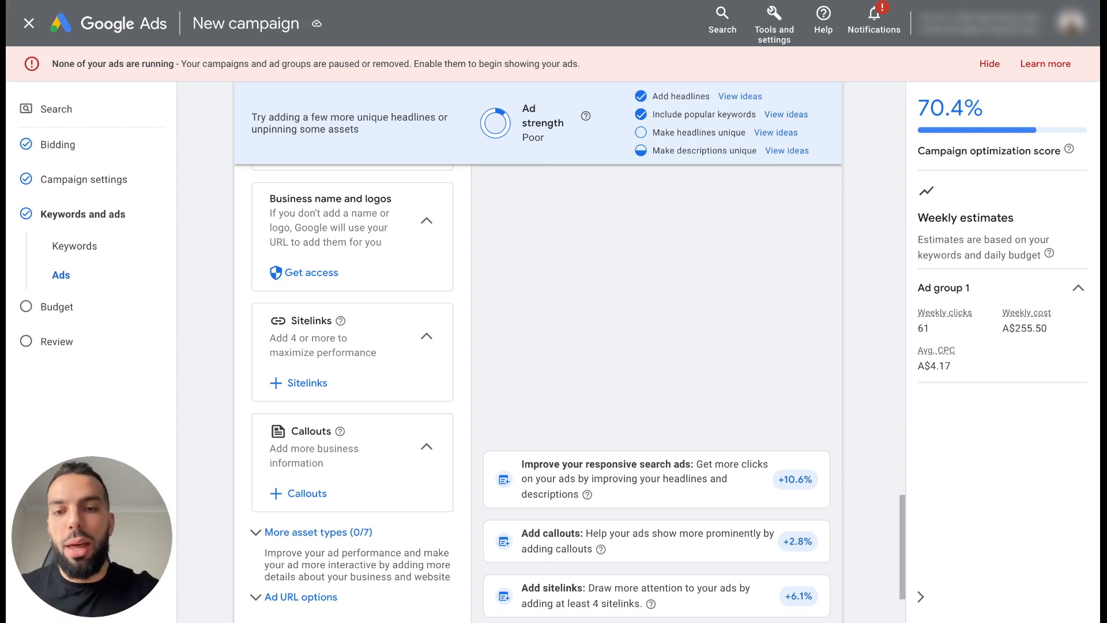
{"action": "left_click", "coordinate": [289, 385]}
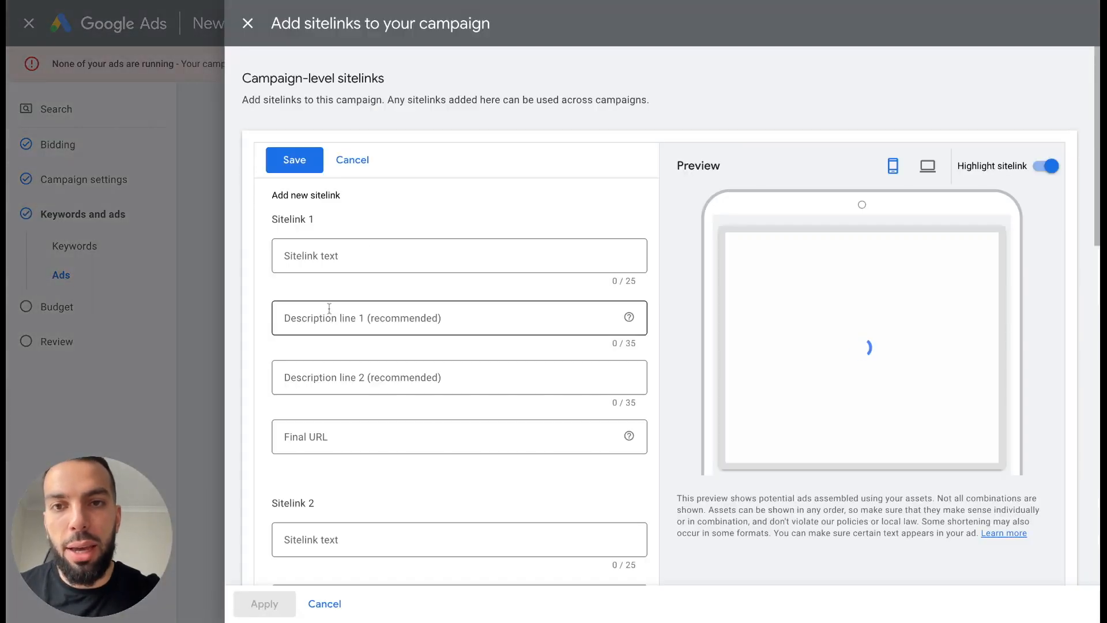
{"action": "left_click", "coordinate": [347, 259]}
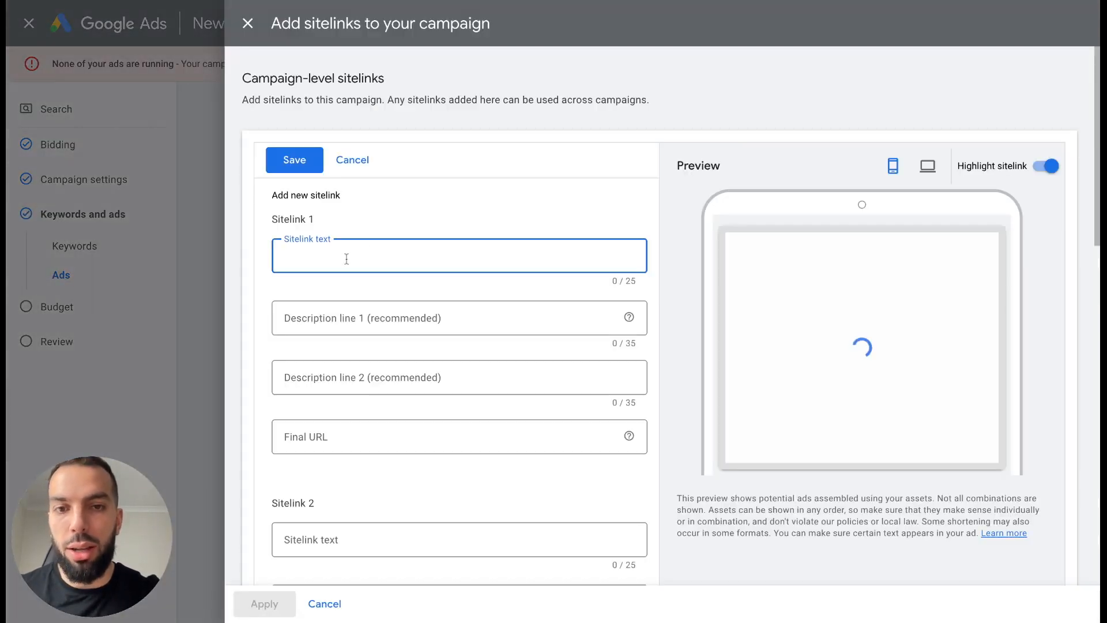
{"action": "left_click", "coordinate": [345, 318]}
{"action": "left_click", "coordinate": [331, 438]}
{"action": "left_click", "coordinate": [343, 255]}
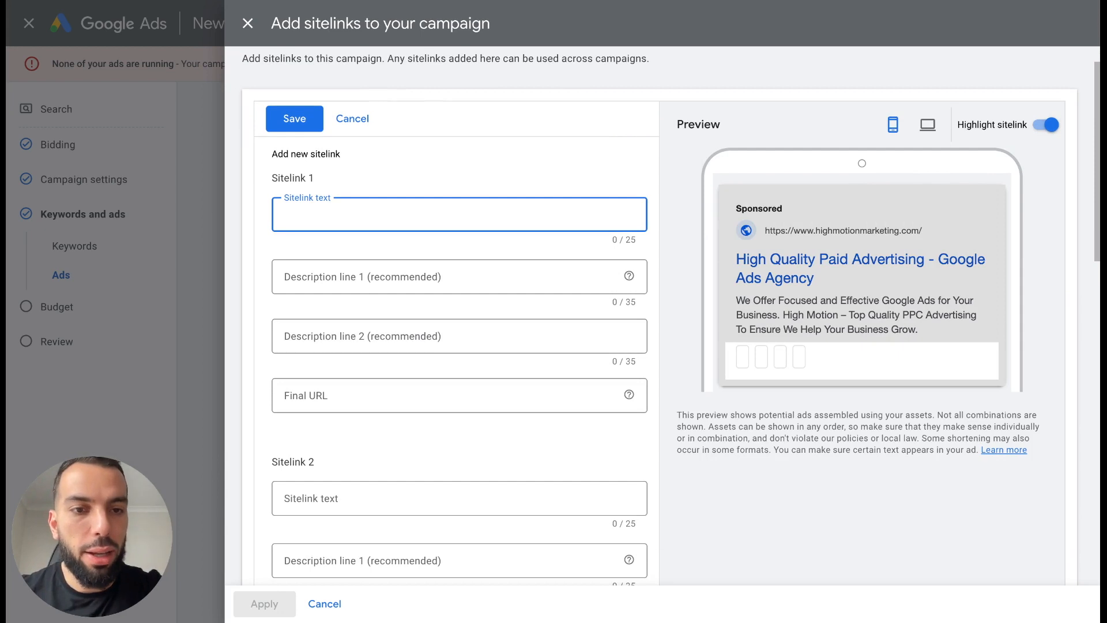
{"action": "type", "text": "test"}
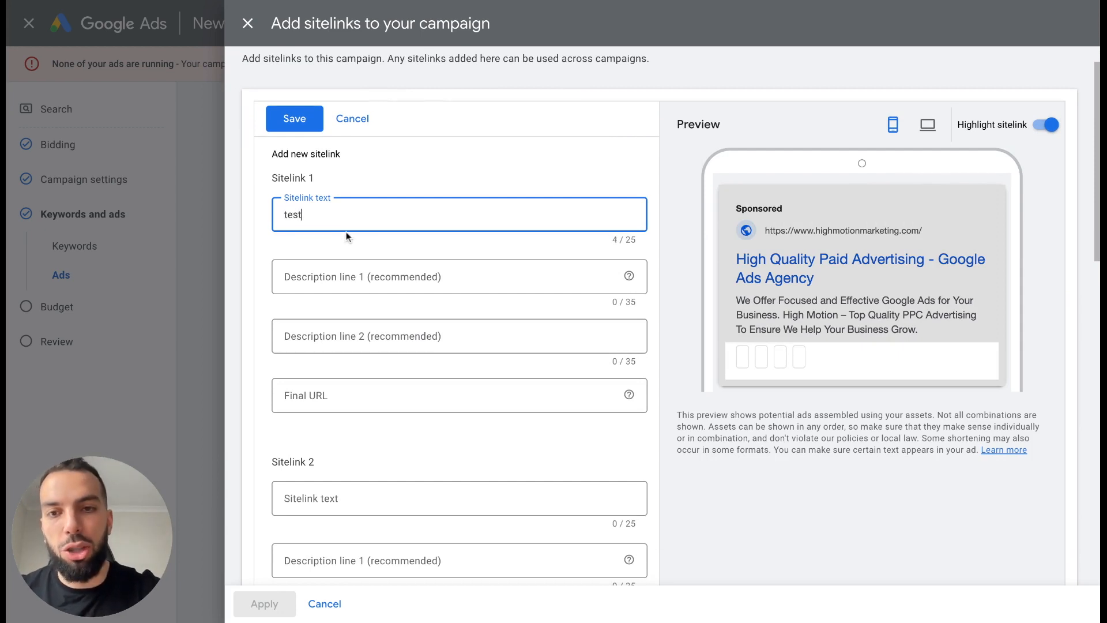
{"action": "type", "text": " Sitelink"}
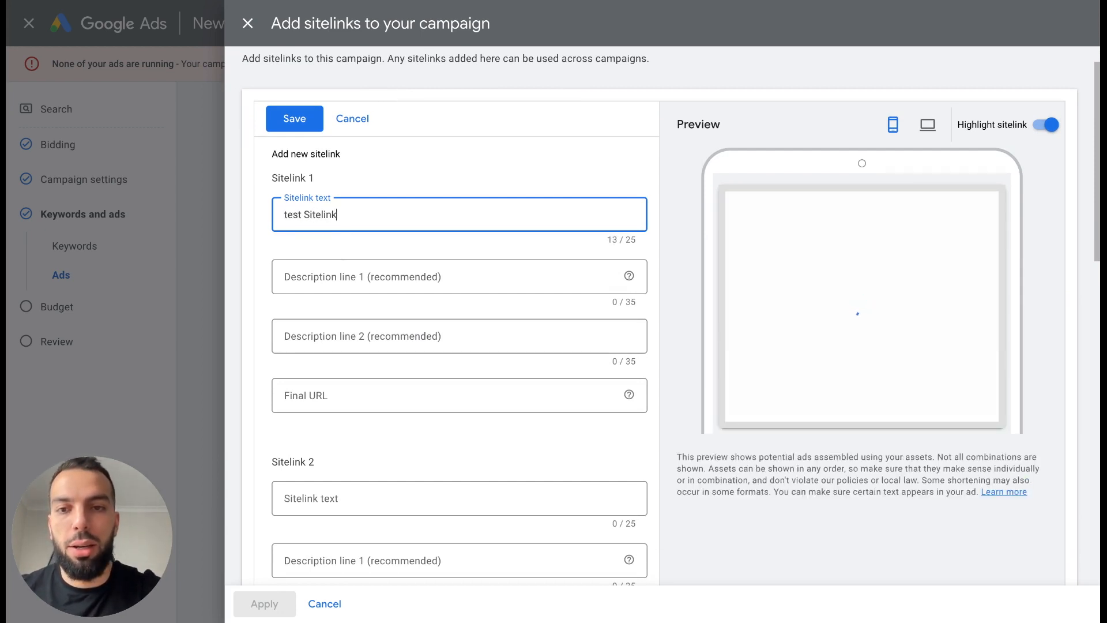
Give sitelink 1 the description lines "Find out more info about us" and "Click here to learn more".
{"action": "left_click", "coordinate": [342, 276]}
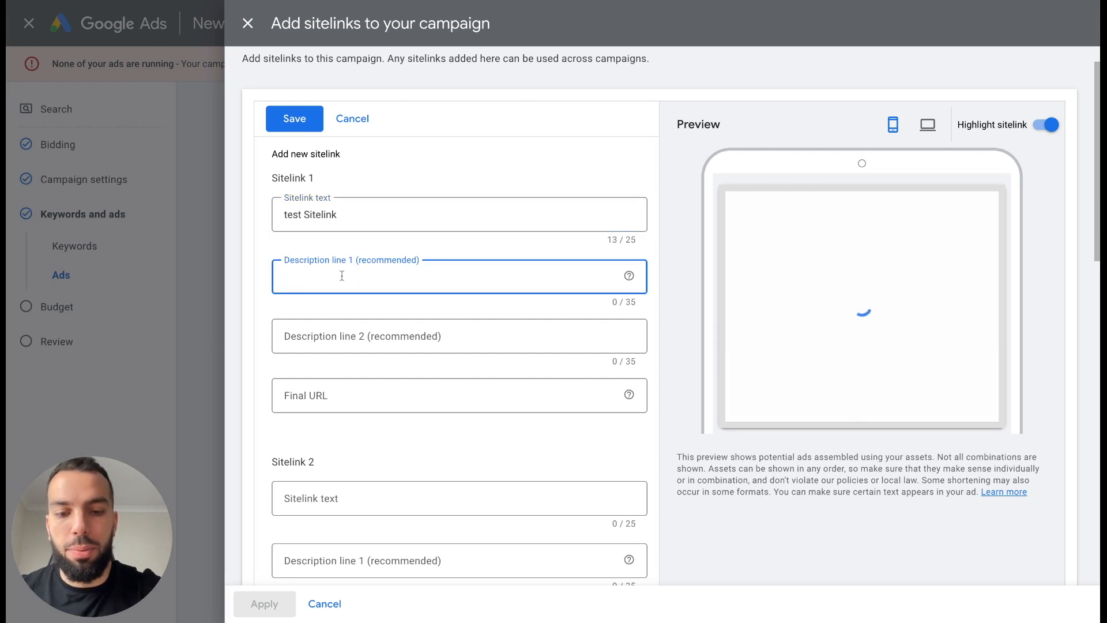
{"action": "type", "text": "Find out mor"}
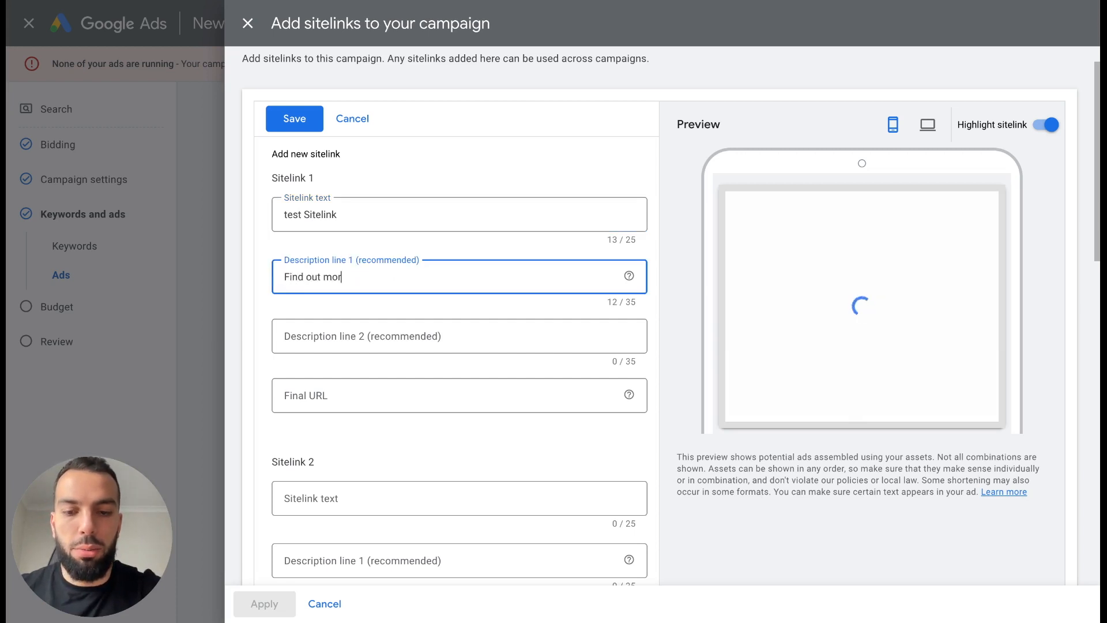
{"action": "type", "text": "e info about us"}
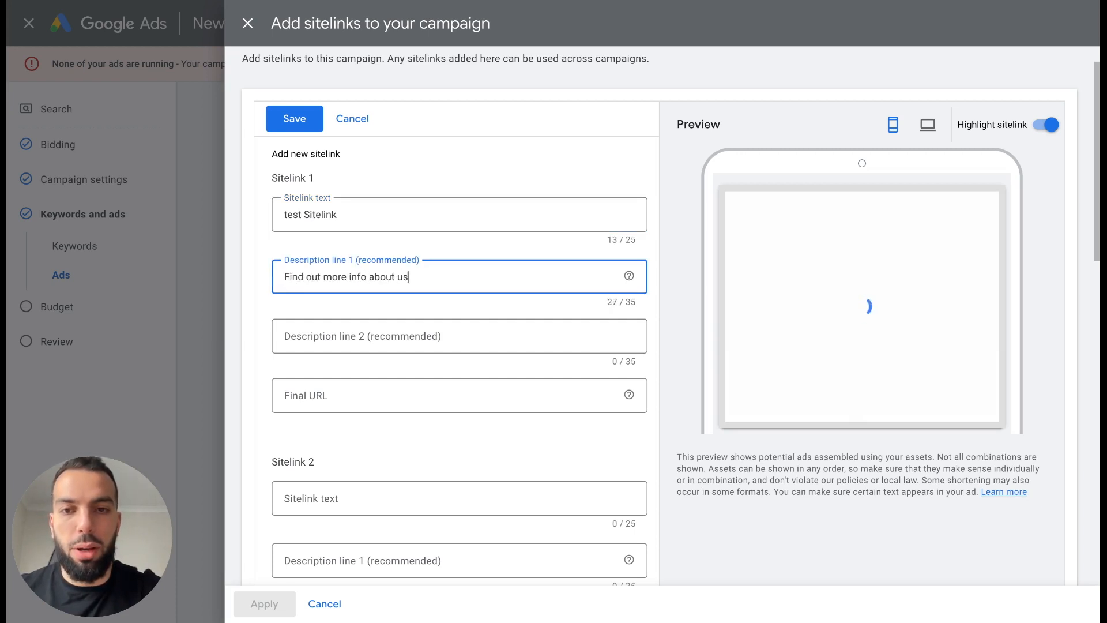
{"action": "left_click", "coordinate": [335, 346]}
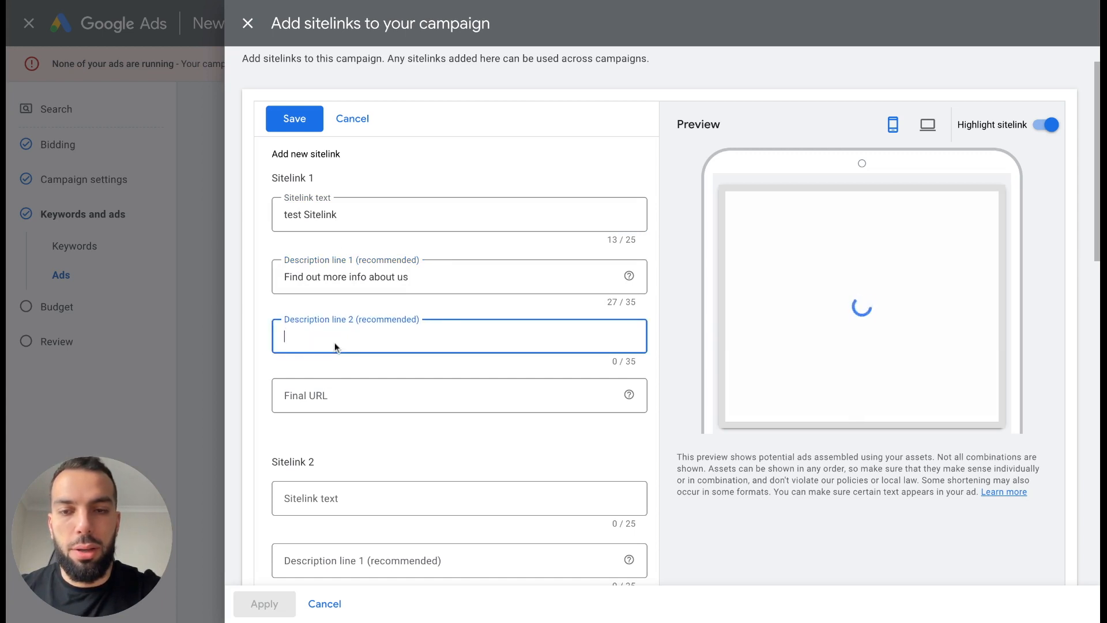
{"action": "type", "text": "Click here t"}
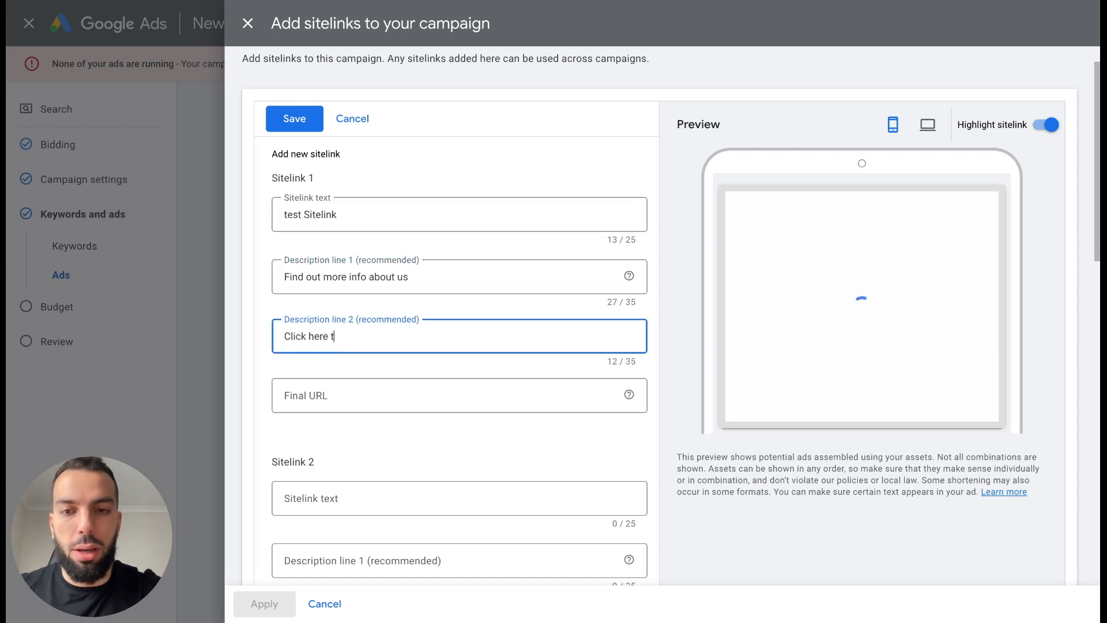
{"action": "type", "text": "o learn more"}
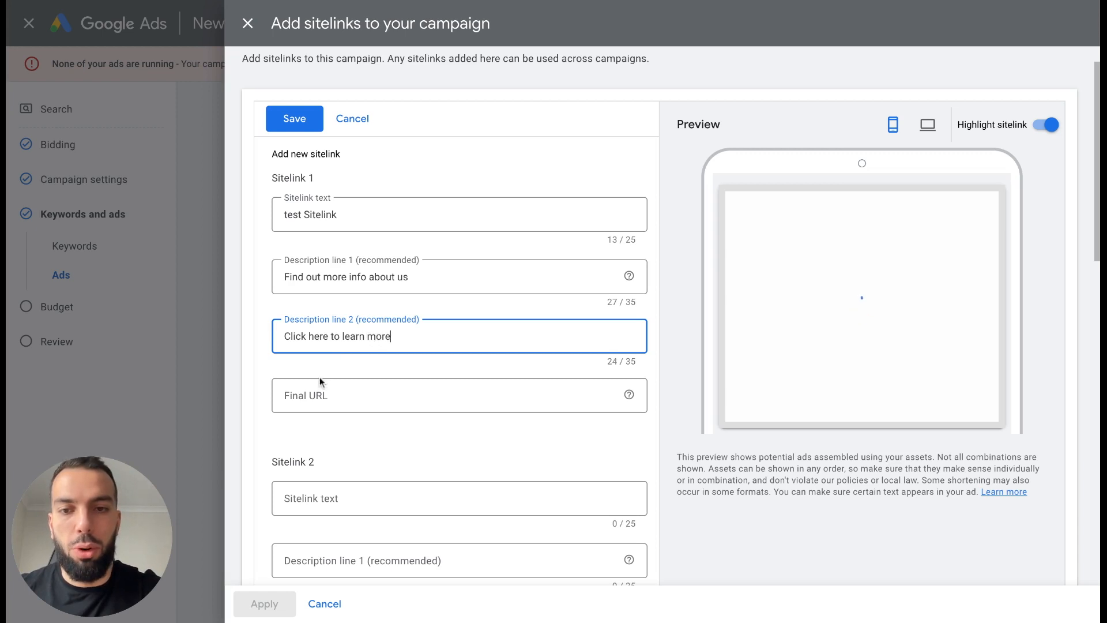
Capitalise the first letter of sitelink 1's text so it reads "Test Sitelink".
{"action": "left_click", "coordinate": [349, 427]}
{"action": "left_click", "coordinate": [289, 214]}
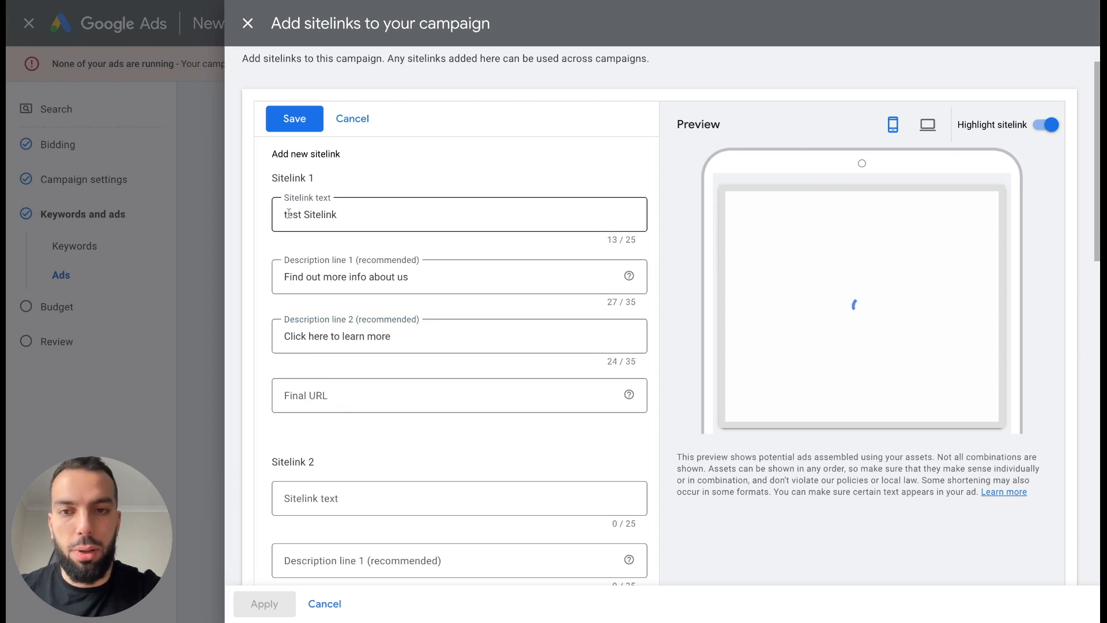
{"action": "key", "text": "BackSpace"}
{"action": "type", "text": "T"}
{"action": "left_click", "coordinate": [779, 355]}
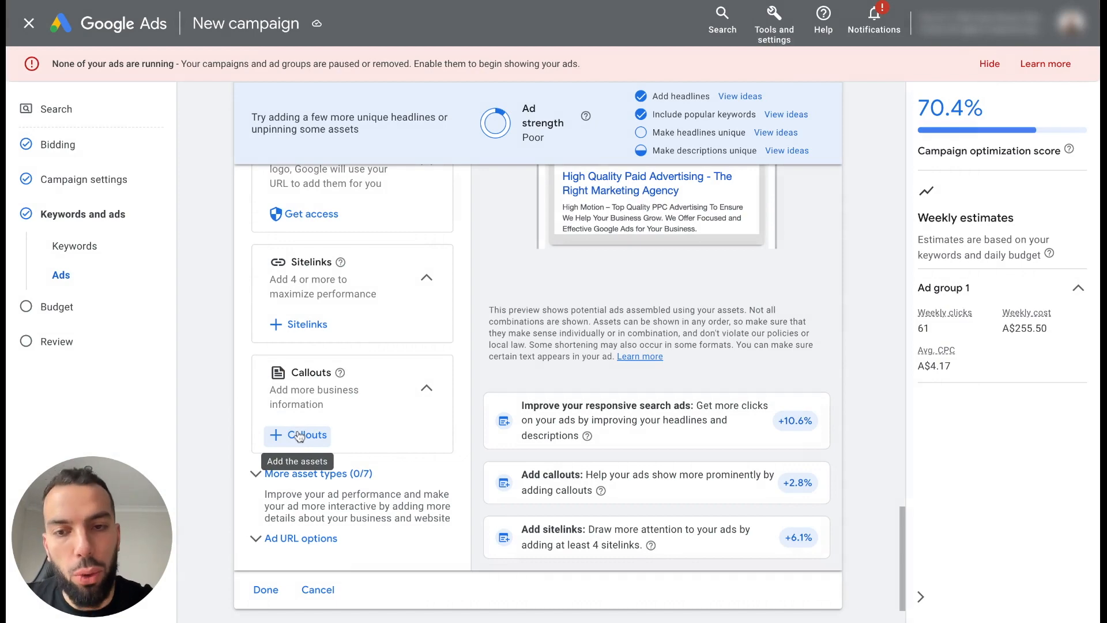
Start adding campaign-level callouts, enter "Only 5 spots left" as callout text 1 and check it in the ad preview.
{"action": "left_click", "coordinate": [300, 435]}
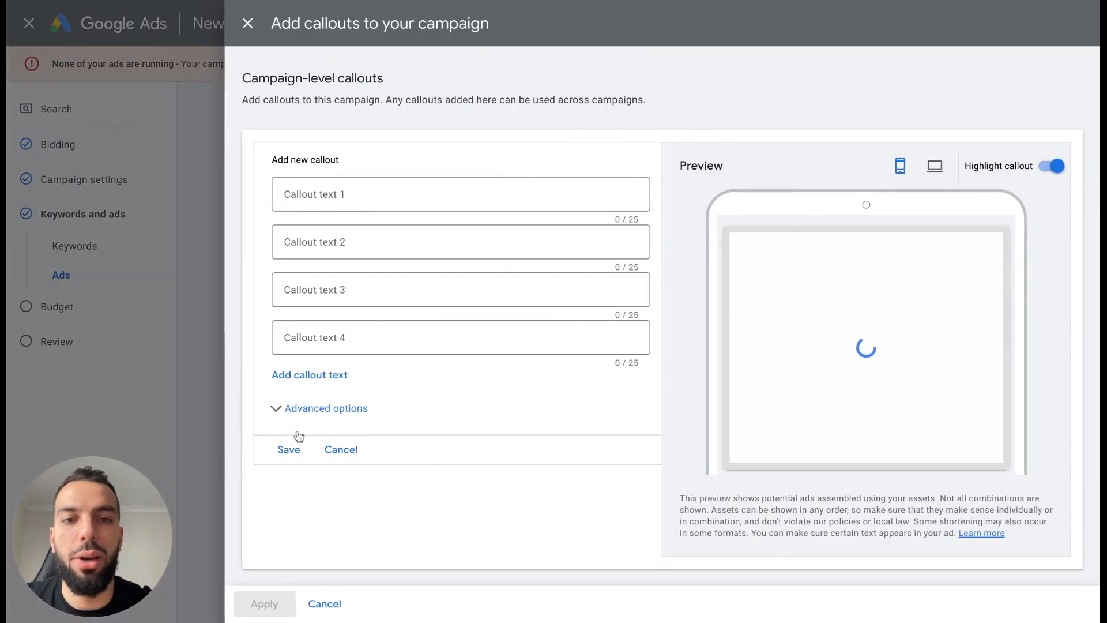
{"action": "left_click", "coordinate": [448, 189]}
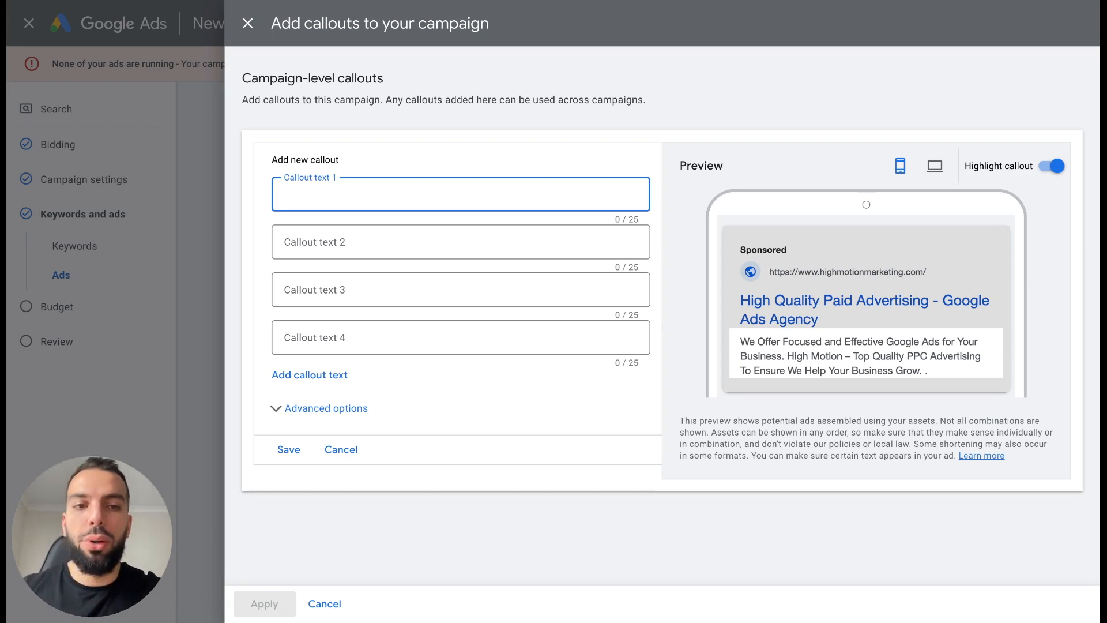
{"action": "type", "text": "Only 5"}
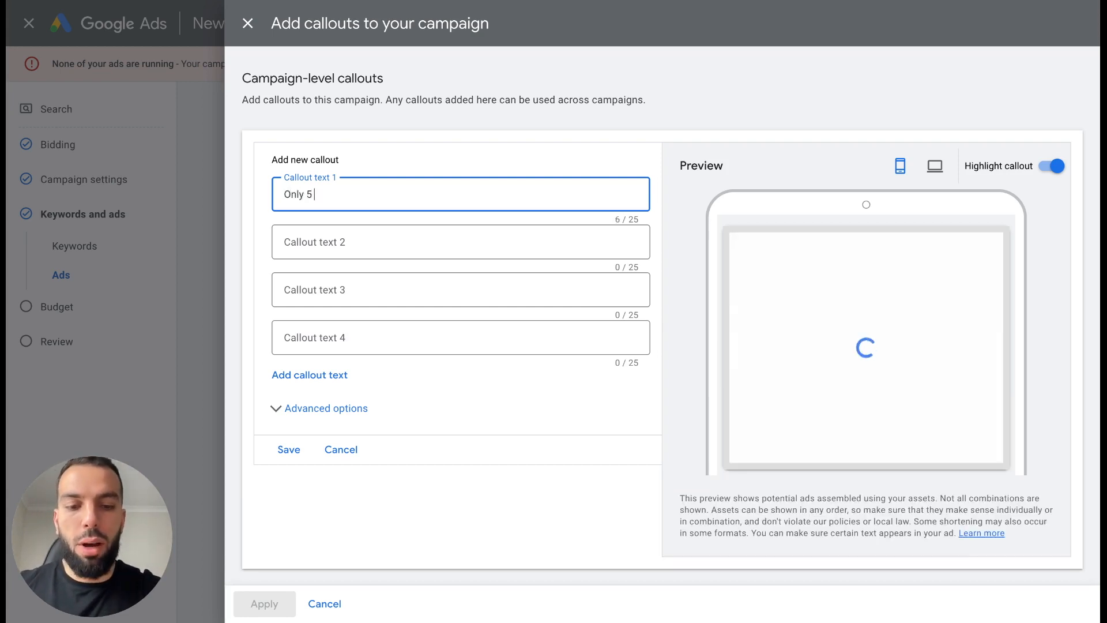
{"action": "type", "text": " spots left"}
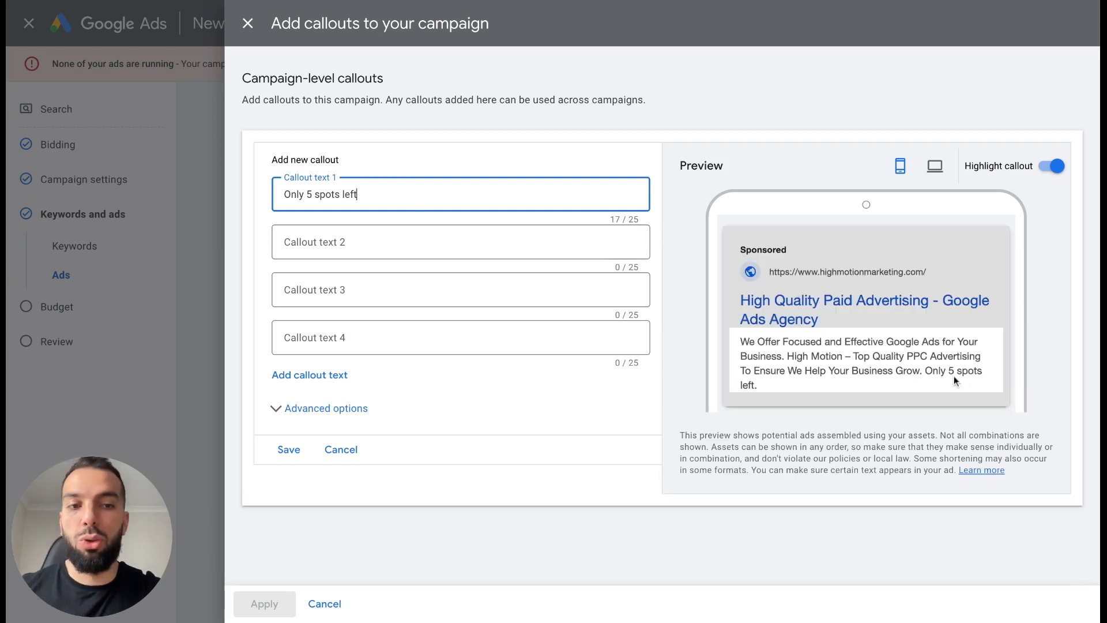
{"action": "left_click", "coordinate": [968, 374]}
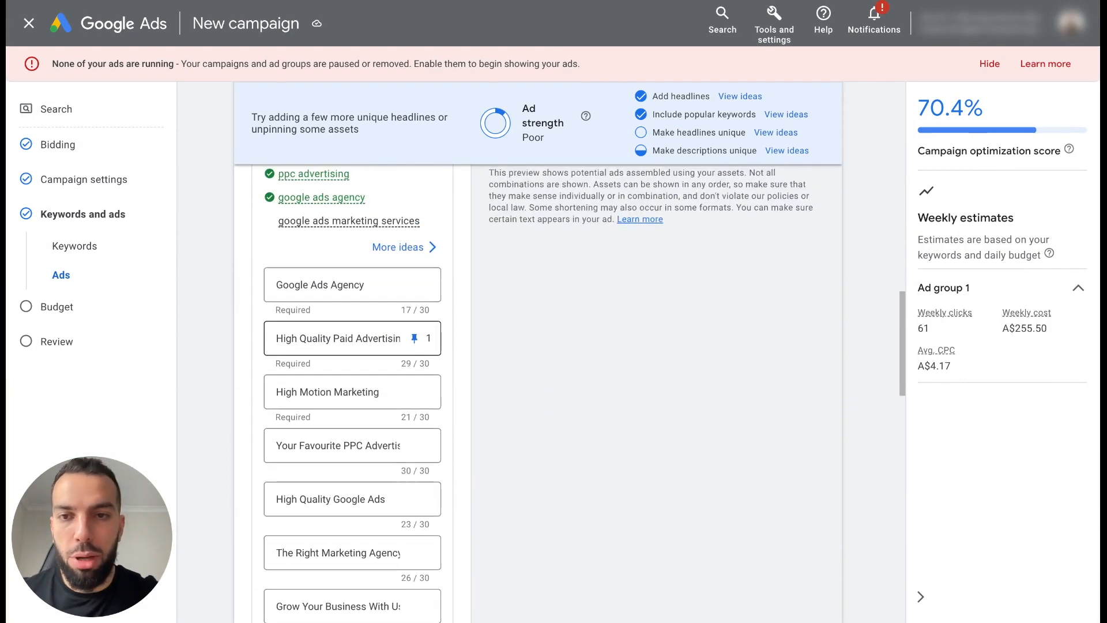
Finish the ad, look over the keyword list and continue to the campaign's budget settings.
{"action": "scroll", "coordinate": [352, 334], "scroll_direction": "down", "scroll_amount": 3}
{"action": "scroll", "coordinate": [349, 591], "scroll_direction": "down", "scroll_amount": 10}
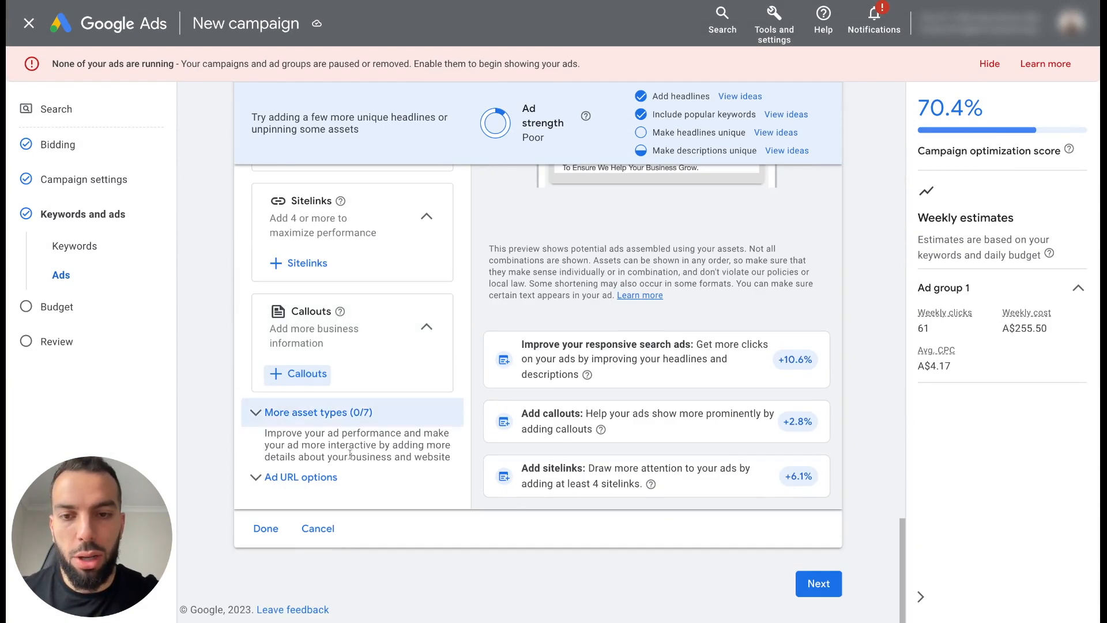
{"action": "left_click", "coordinate": [264, 531]}
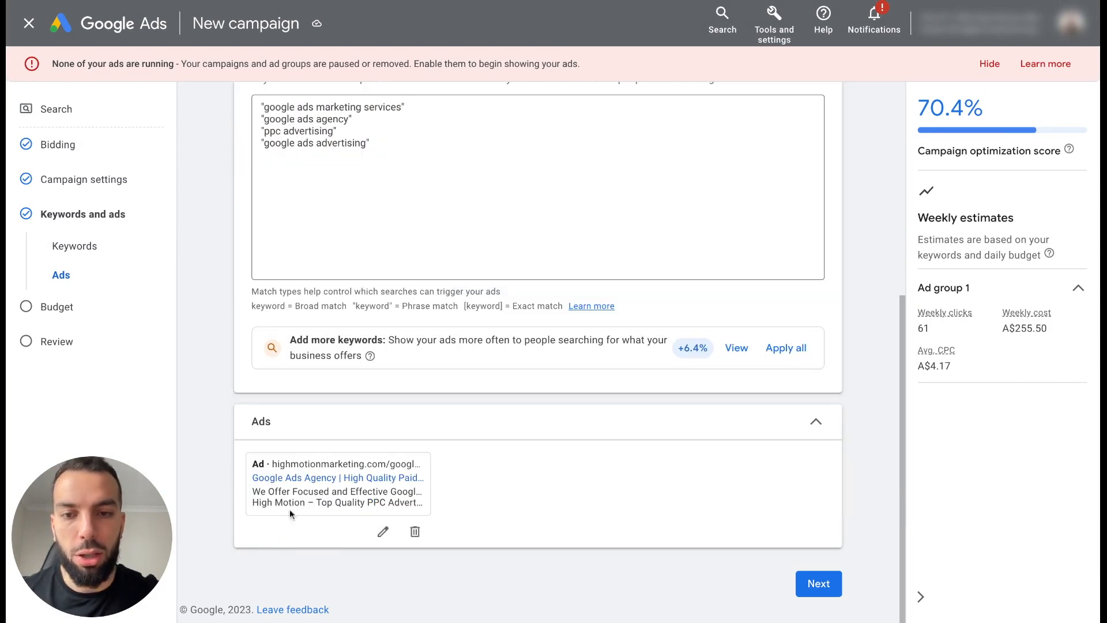
{"action": "scroll", "coordinate": [378, 475], "scroll_direction": "up", "scroll_amount": 3}
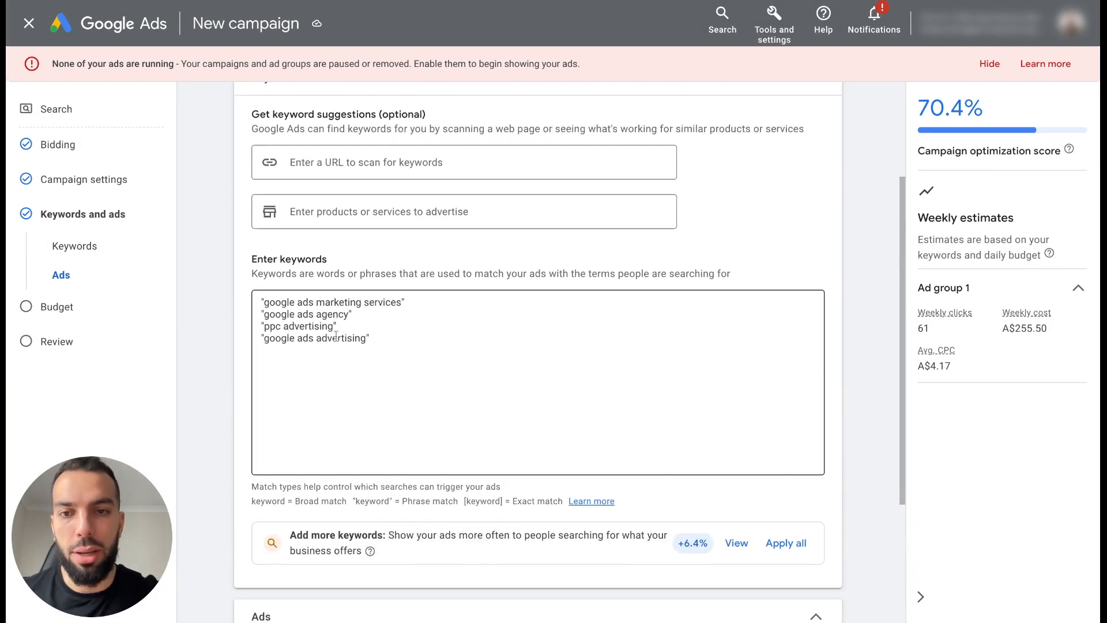
{"action": "scroll", "coordinate": [394, 410], "scroll_direction": "down", "scroll_amount": 3}
{"action": "left_click", "coordinate": [816, 593]}
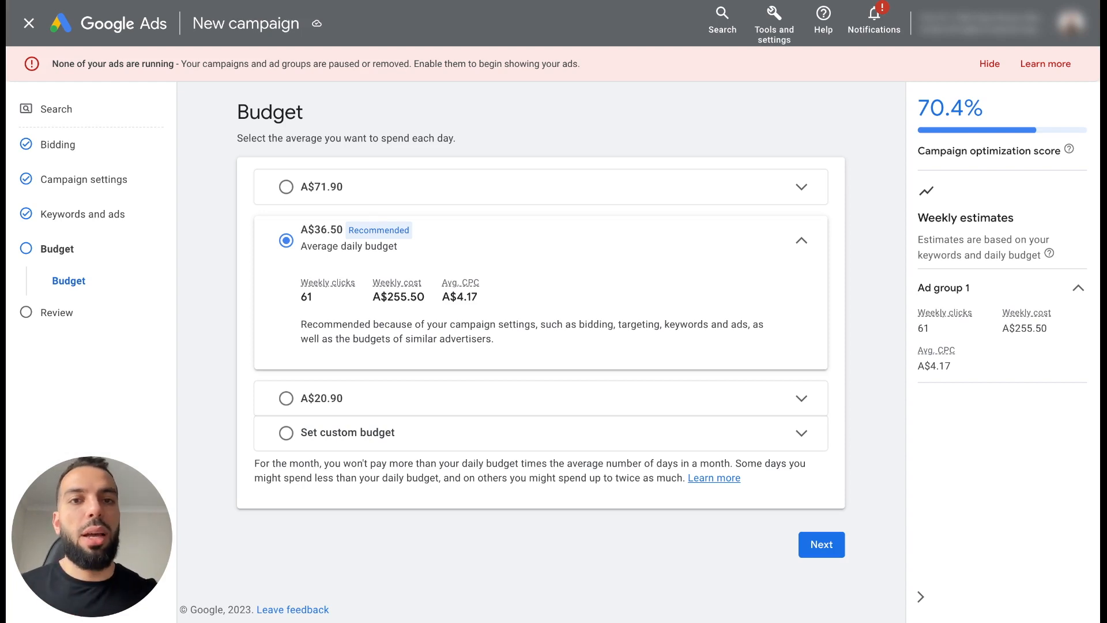
Choose a custom budget and set the campaign's average daily budget to A$30.
{"action": "left_click", "coordinate": [286, 433]}
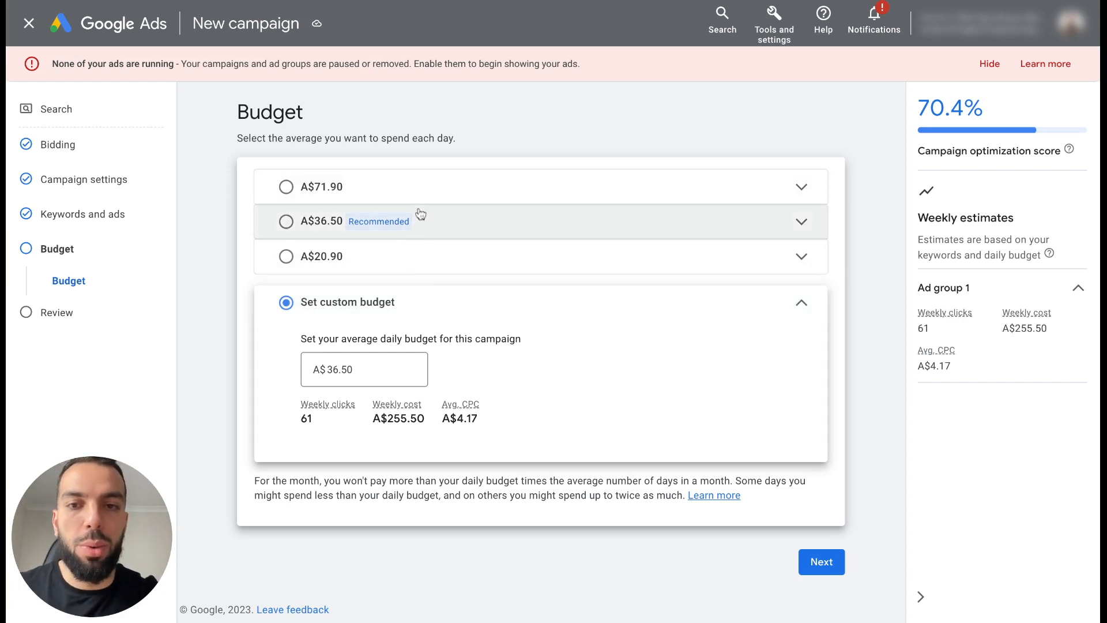
{"action": "left_click", "coordinate": [379, 371]}
{"action": "double_click", "coordinate": [378, 372]}
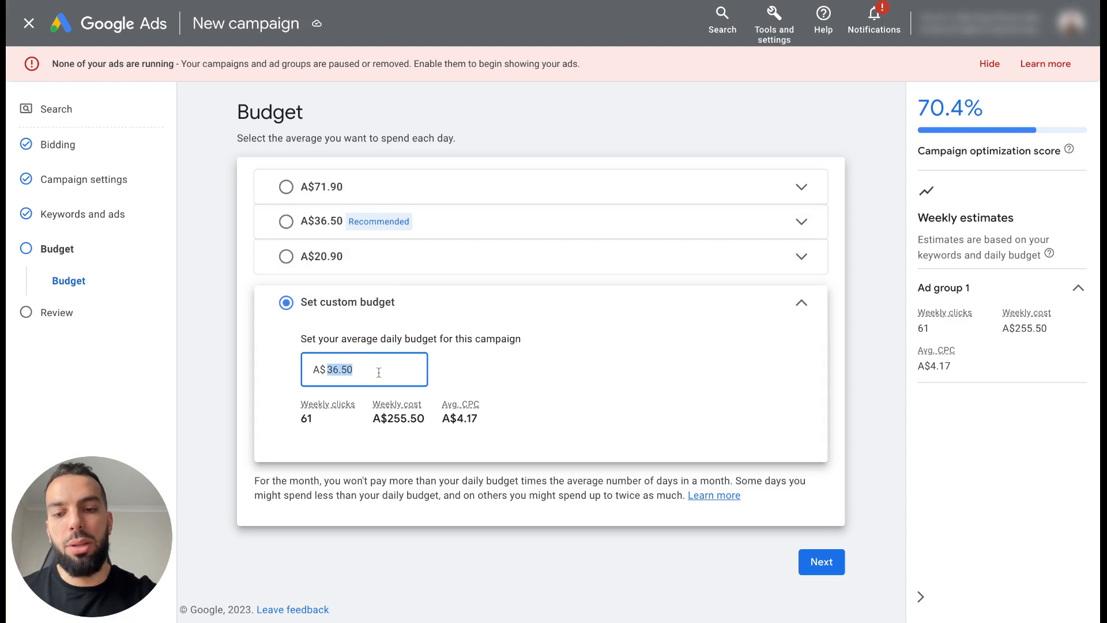
{"action": "type", "text": "30"}
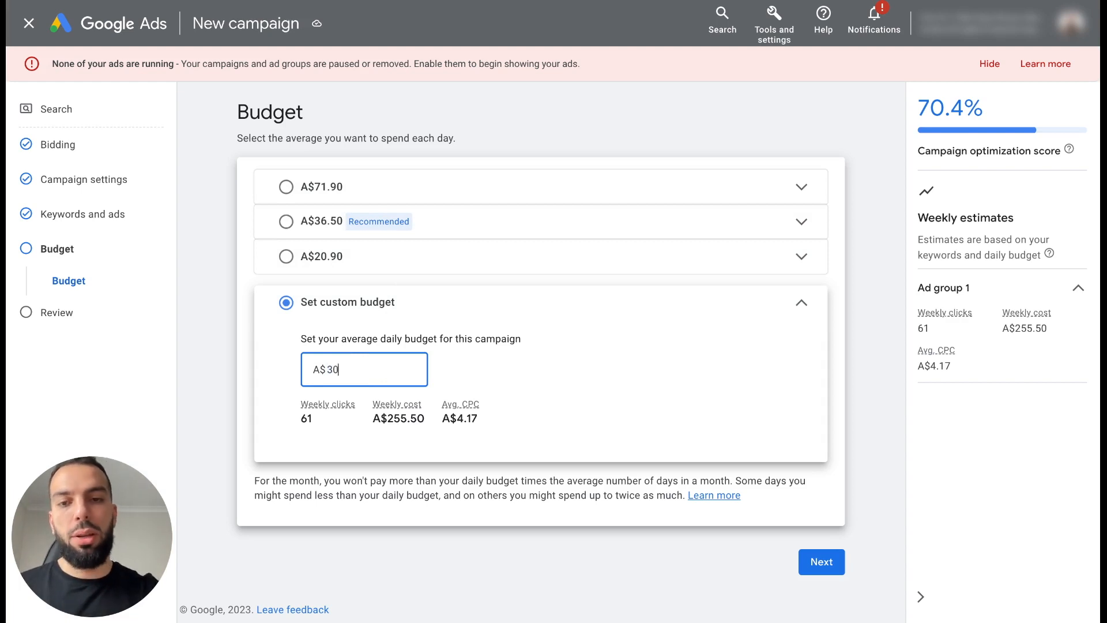
{"action": "left_click", "coordinate": [260, 400]}
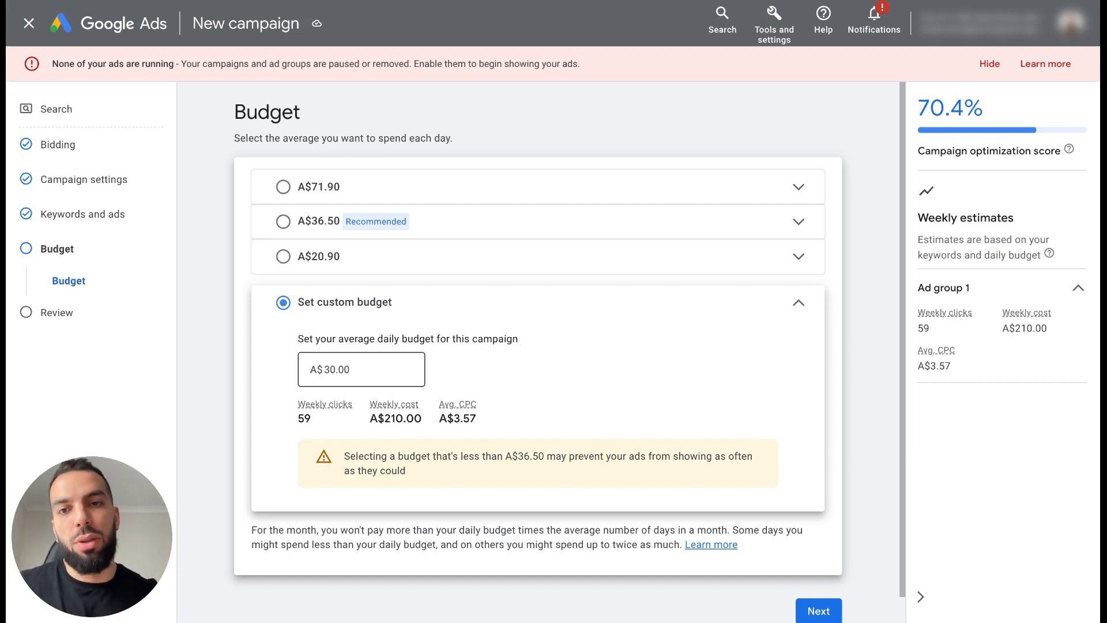
Accept the custom daily budget and continue to the campaign's review page.
{"action": "scroll", "coordinate": [537, 346], "scroll_direction": "down", "scroll_amount": 1}
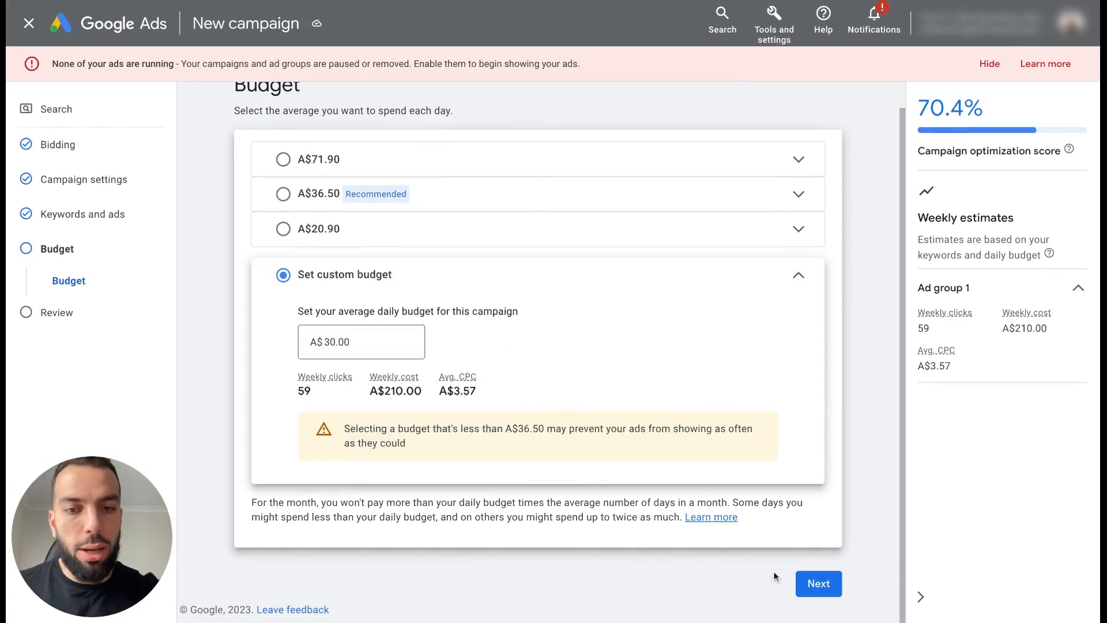
{"action": "left_click", "coordinate": [823, 584]}
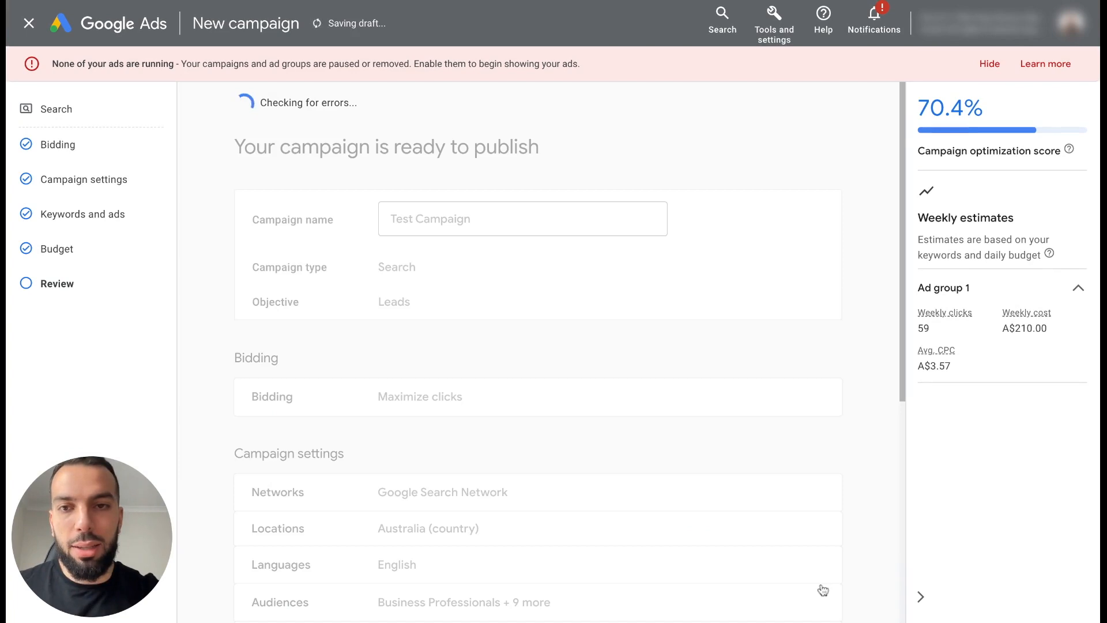
Review the campaign summary before publishing, examining the overview, bidding, campaign settings, keywords and ads, and budget sections.
{"action": "scroll", "coordinate": [823, 589], "scroll_direction": "down", "scroll_amount": 2}
{"action": "scroll", "coordinate": [538, 352], "scroll_direction": "down", "scroll_amount": 3}
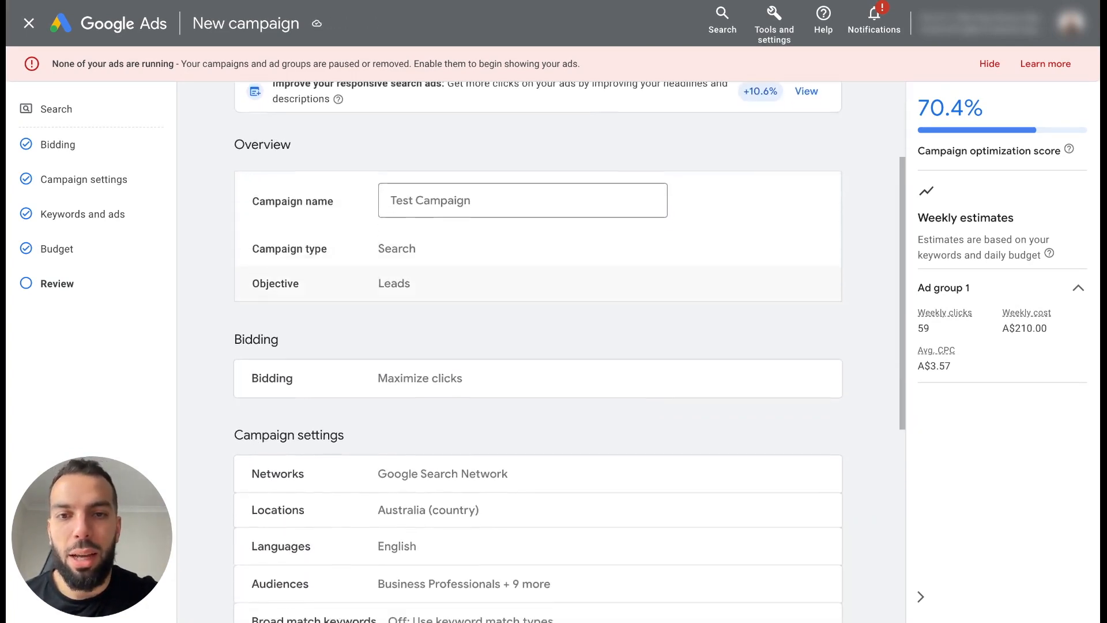
{"action": "scroll", "coordinate": [538, 351], "scroll_direction": "up", "scroll_amount": 3}
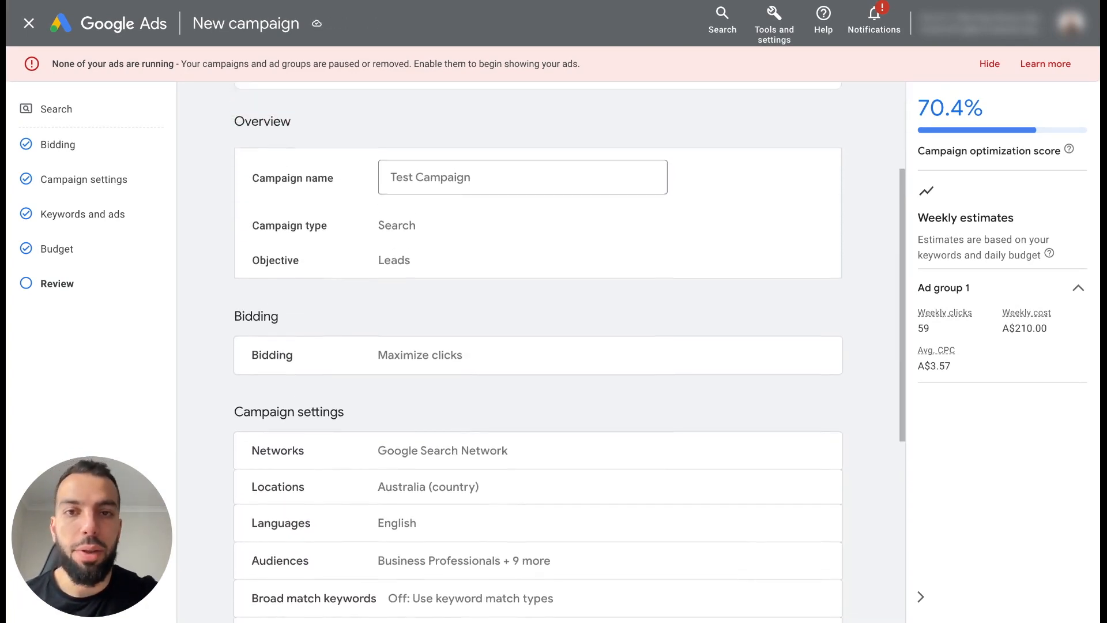
{"action": "scroll", "coordinate": [468, 262], "scroll_direction": "up", "scroll_amount": 1}
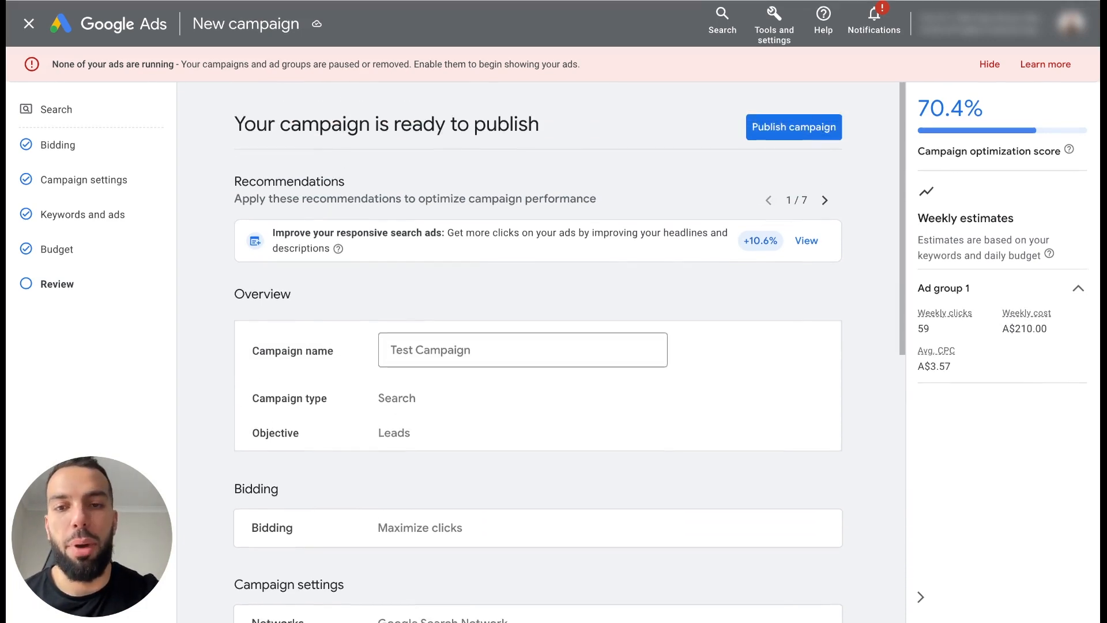
{"action": "scroll", "coordinate": [469, 262], "scroll_direction": "down", "scroll_amount": 2}
{"action": "scroll", "coordinate": [463, 359], "scroll_direction": "down", "scroll_amount": 3}
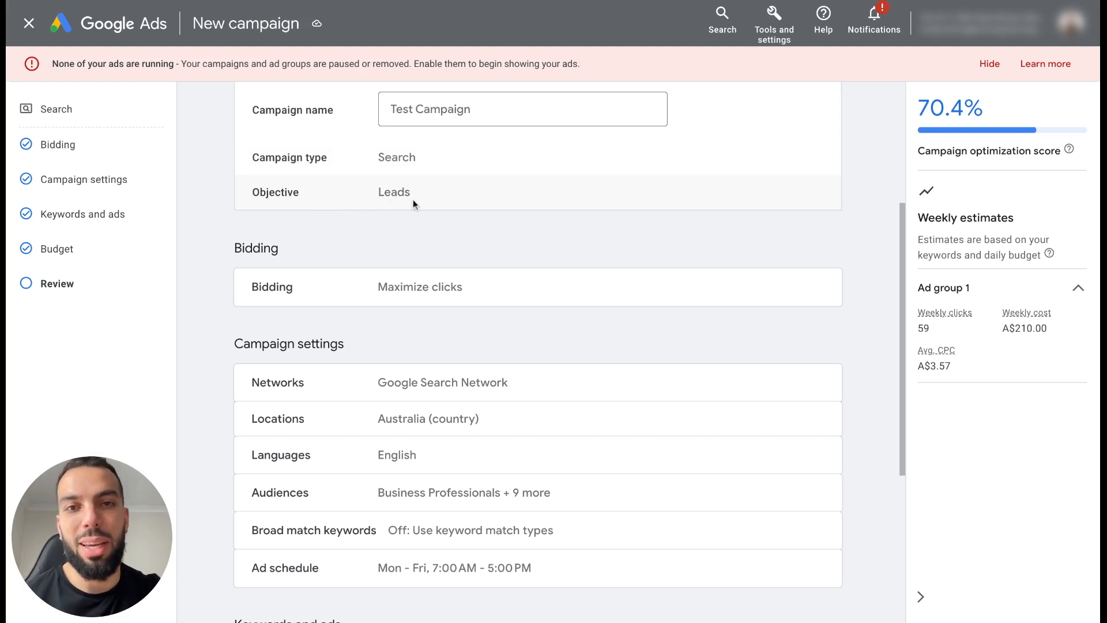
{"action": "scroll", "coordinate": [438, 245], "scroll_direction": "down", "scroll_amount": 2}
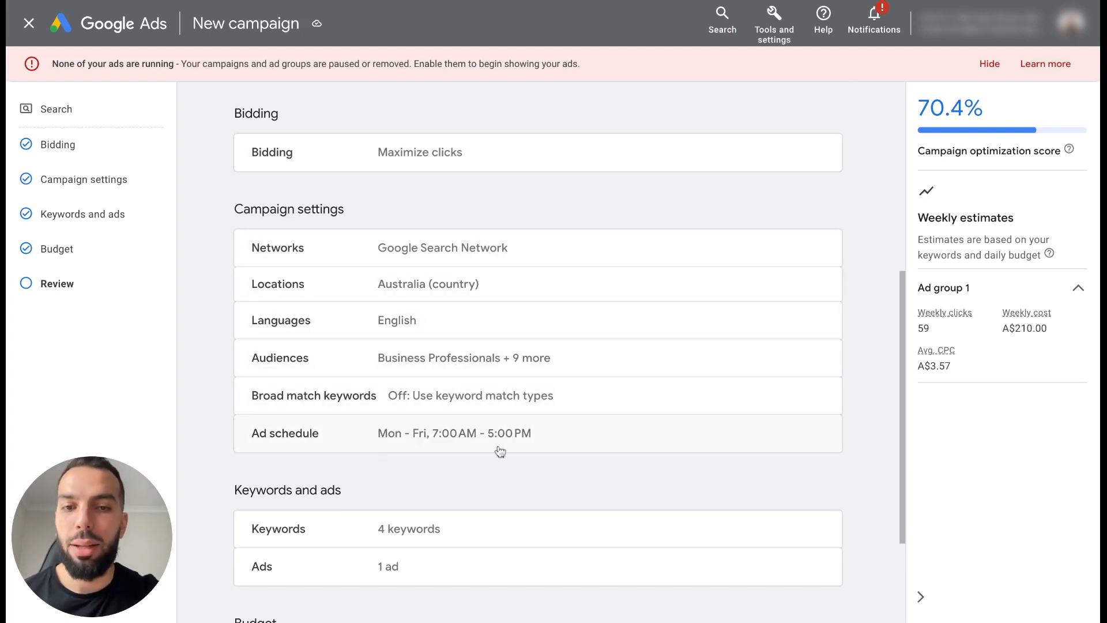
{"action": "scroll", "coordinate": [499, 451], "scroll_direction": "down", "scroll_amount": 2}
{"action": "scroll", "coordinate": [500, 452], "scroll_direction": "down", "scroll_amount": 1}
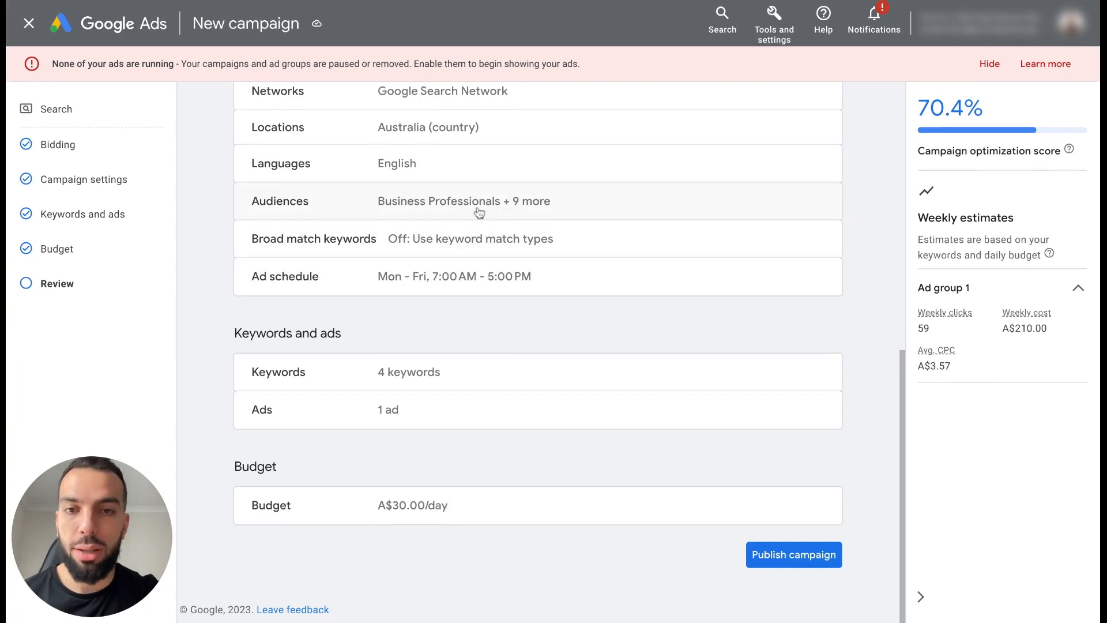